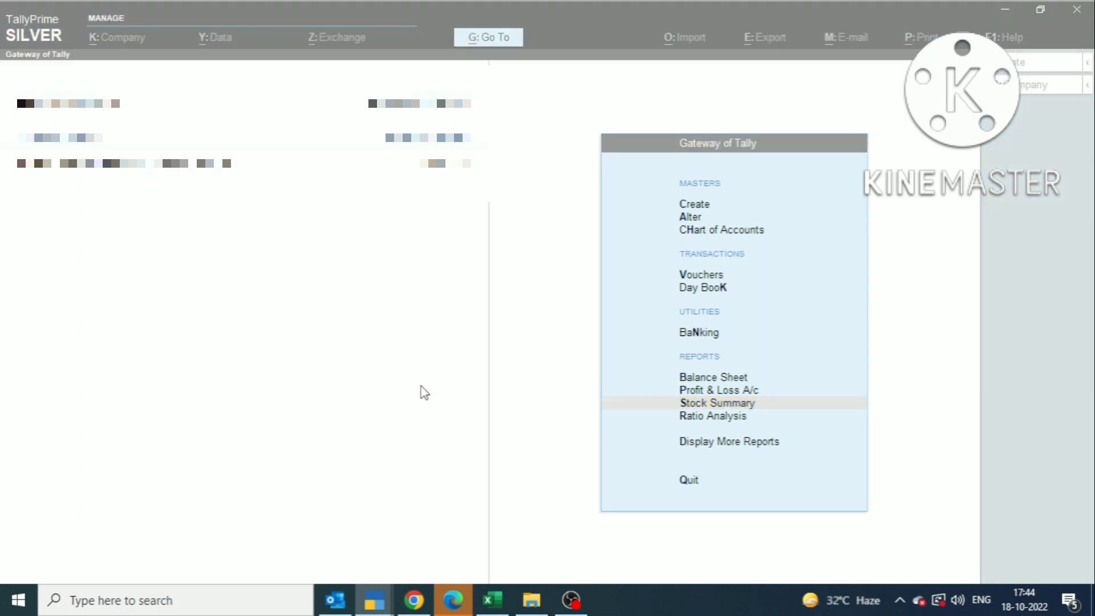
# Step: Bring the GST portal's File Returns page for 2022-23 October forward alongside TallyPrime
pyautogui.click(422, 385)
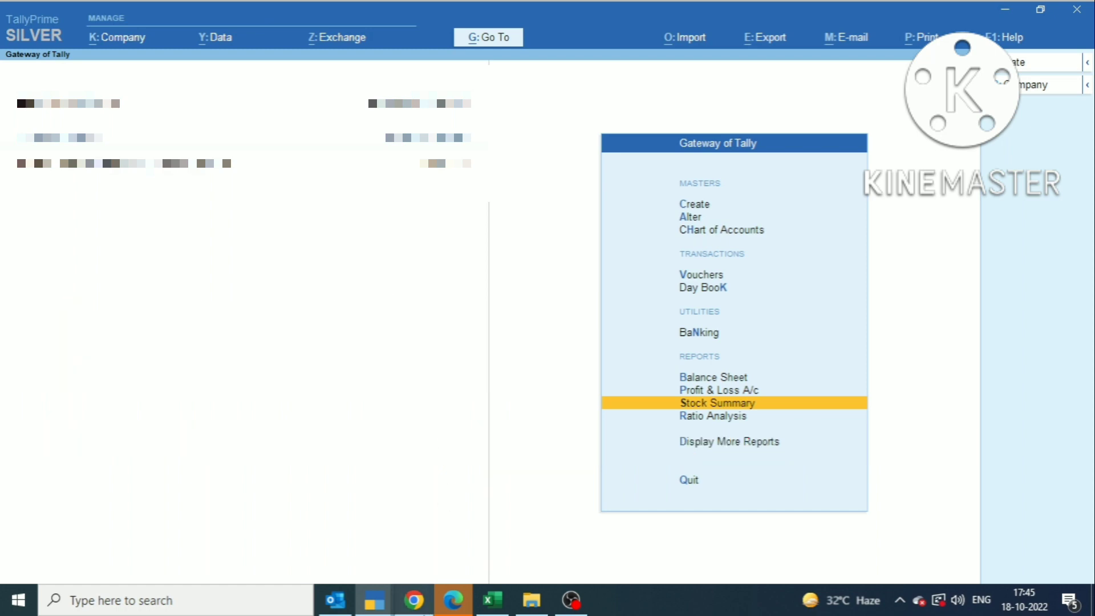
pyautogui.click(418, 605)
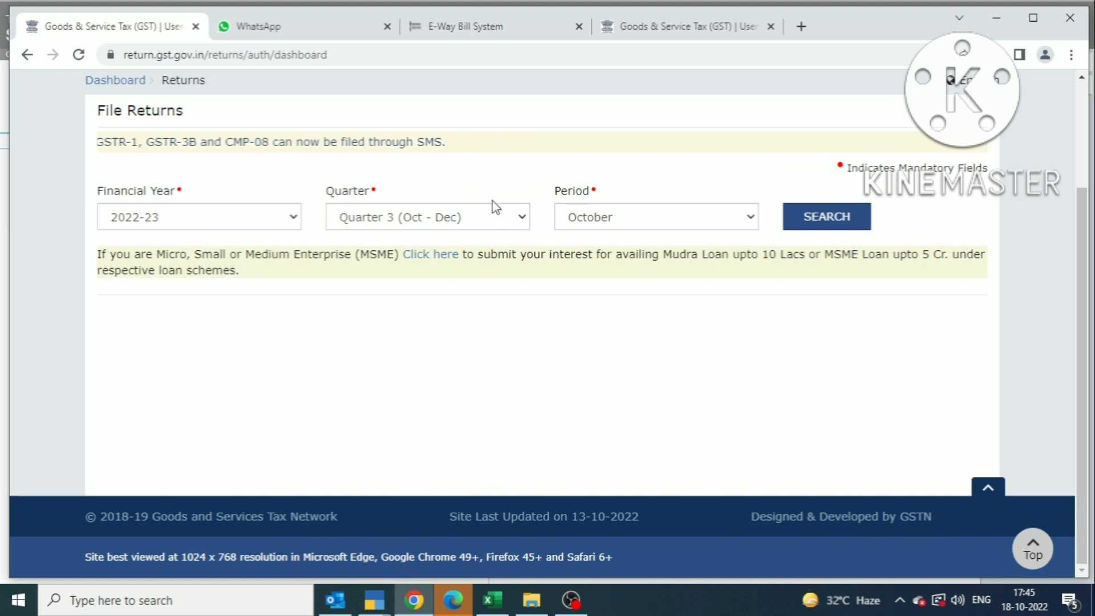
# Step: Search the portal's 2022-23 returns for Quarter 2 (Jul - Sep)
pyautogui.click(495, 219)
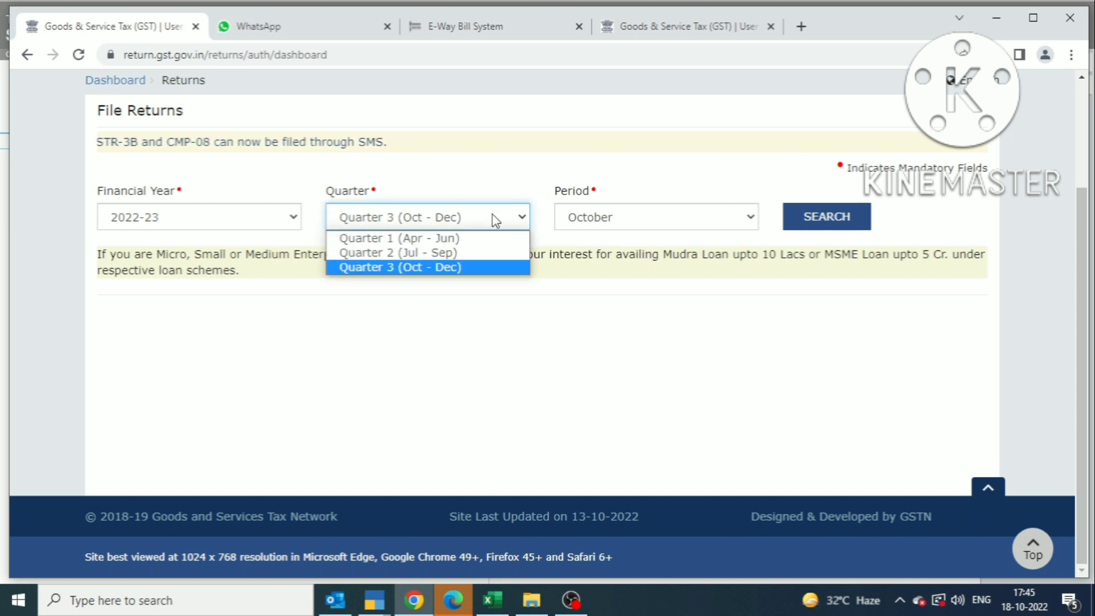
pyautogui.click(436, 250)
pyautogui.click(450, 217)
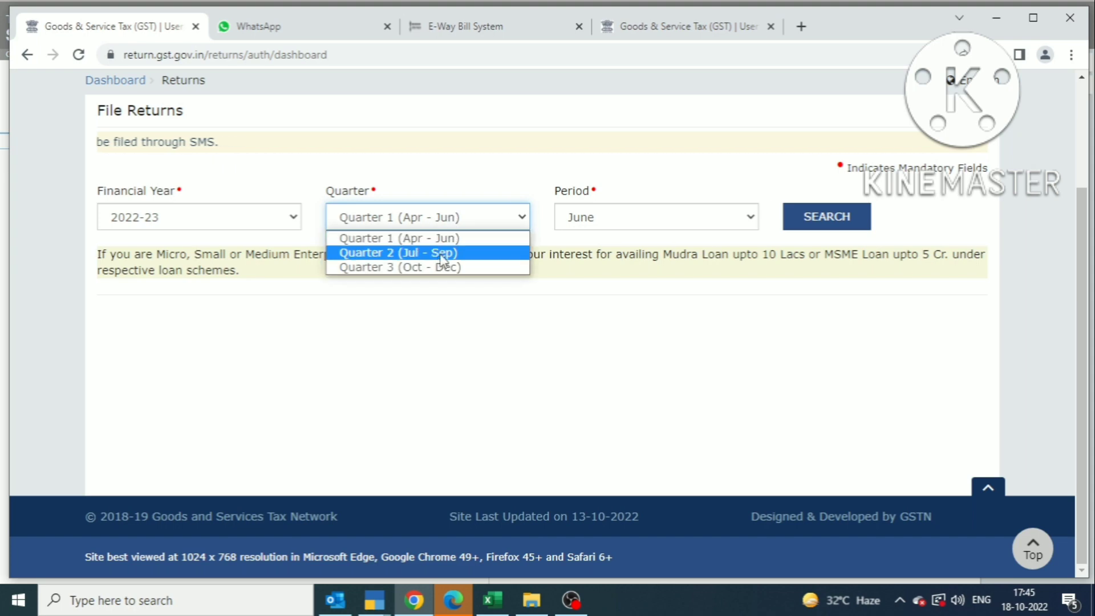
pyautogui.click(436, 252)
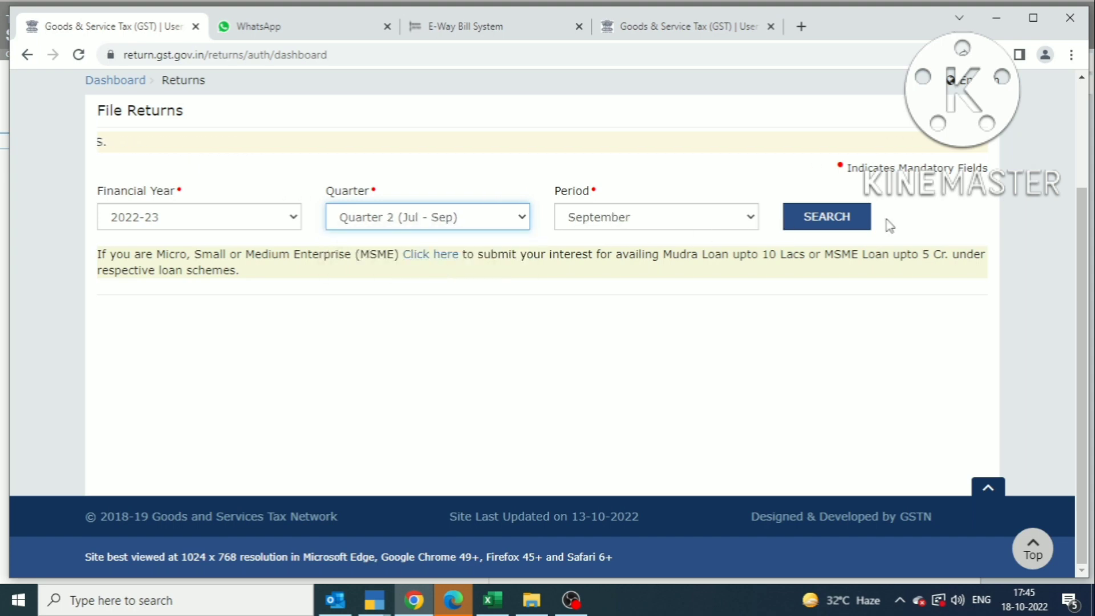
pyautogui.click(848, 224)
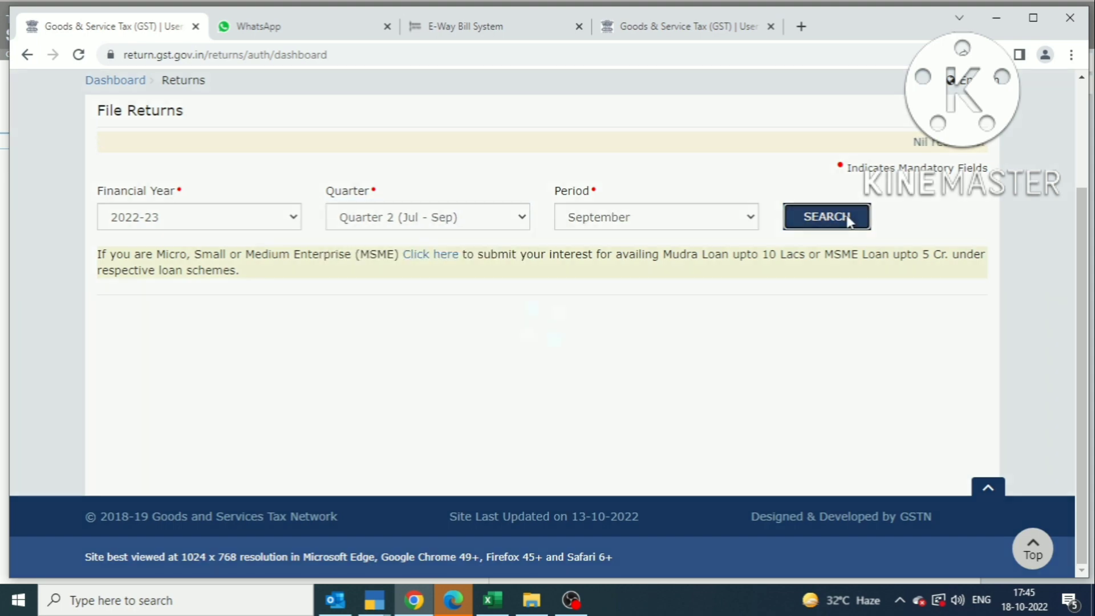
pyautogui.scroll(-2, 850, 222)
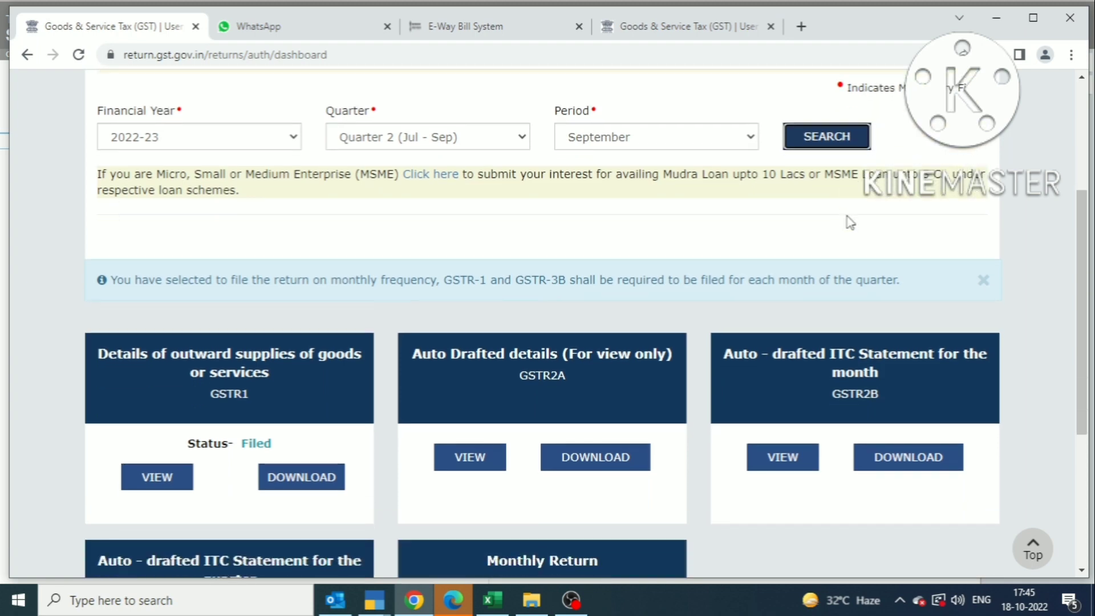
pyautogui.scroll(-2, 850, 222)
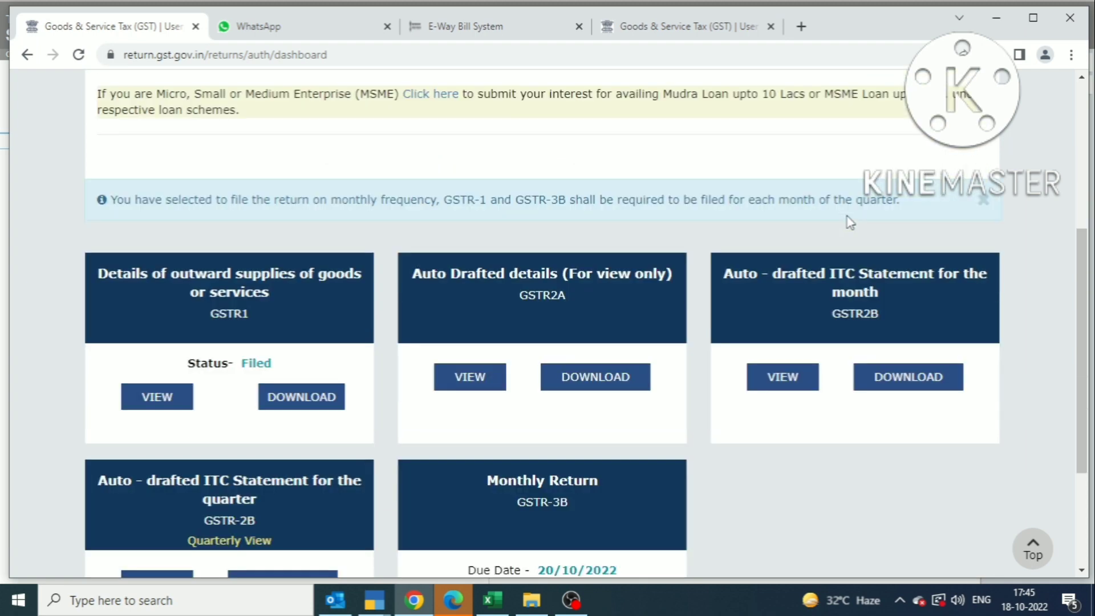
# Step: Review the September GSTR-2B summary (IGST ITC 1,61,139.20), then return to TallyPrime
pyautogui.click(851, 307)
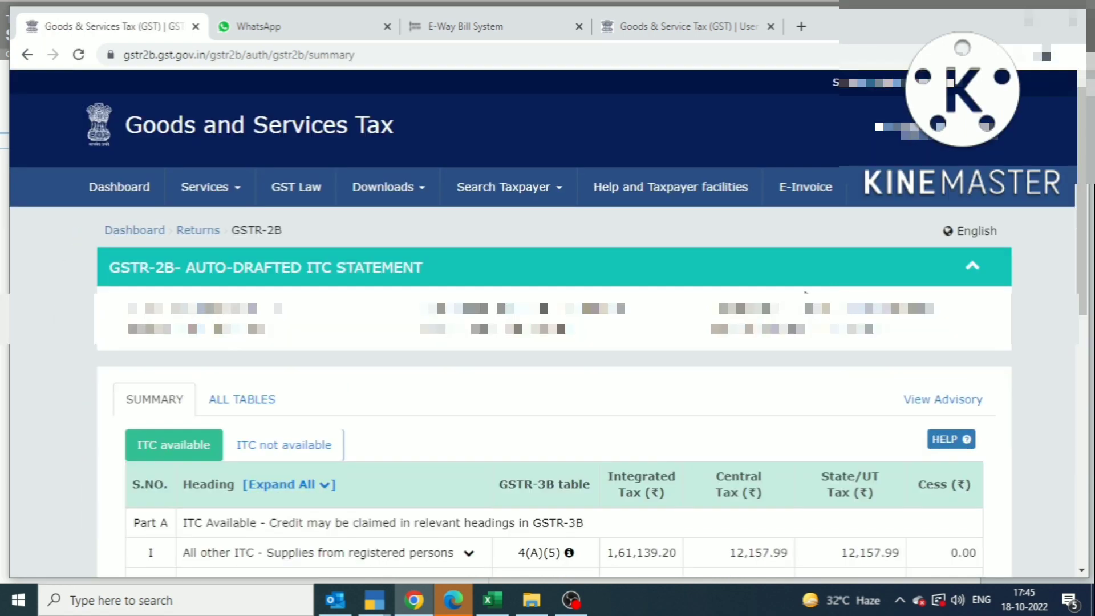
pyautogui.scroll(-2, 707, 294)
pyautogui.scroll(-3, 656, 292)
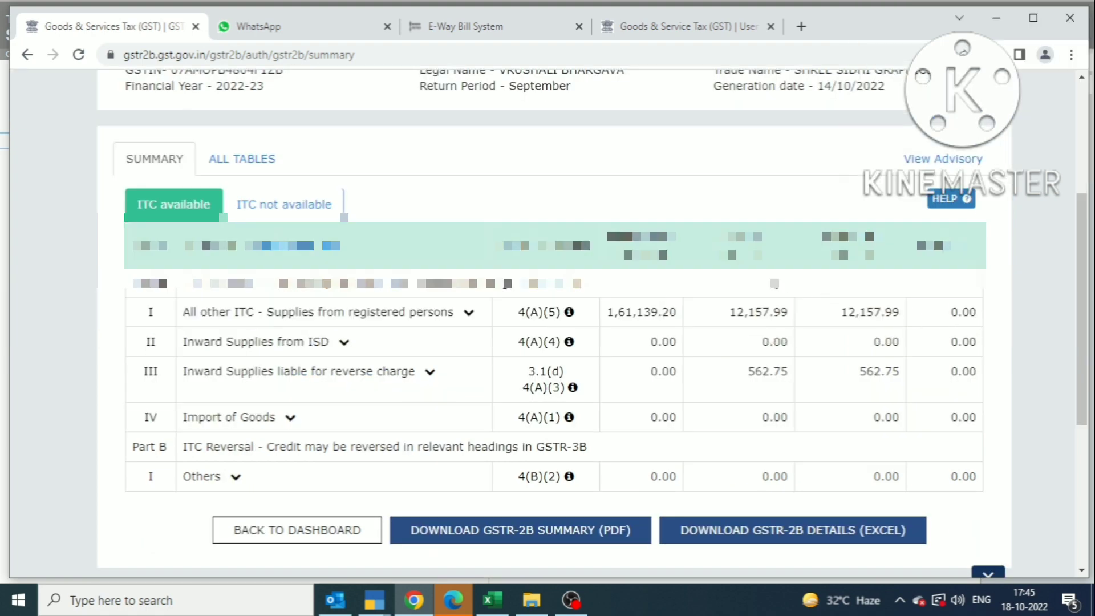
pyautogui.hotkey('alt', 'Tab')
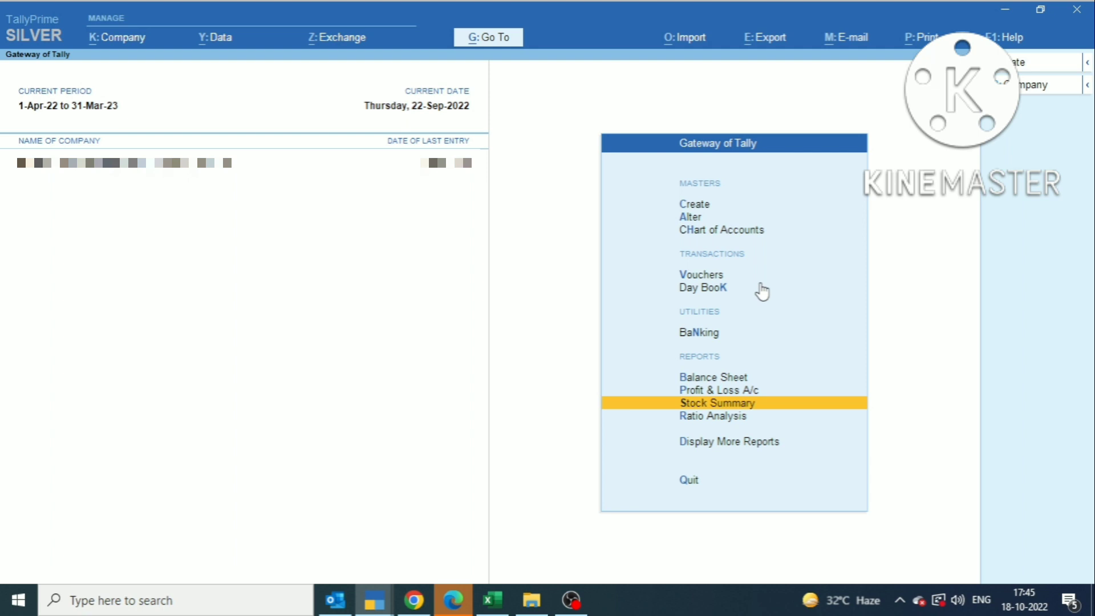
# Step: Open GSTR-3B via Display More Reports > Statutory Reports > GST Reports
pyautogui.press('d')
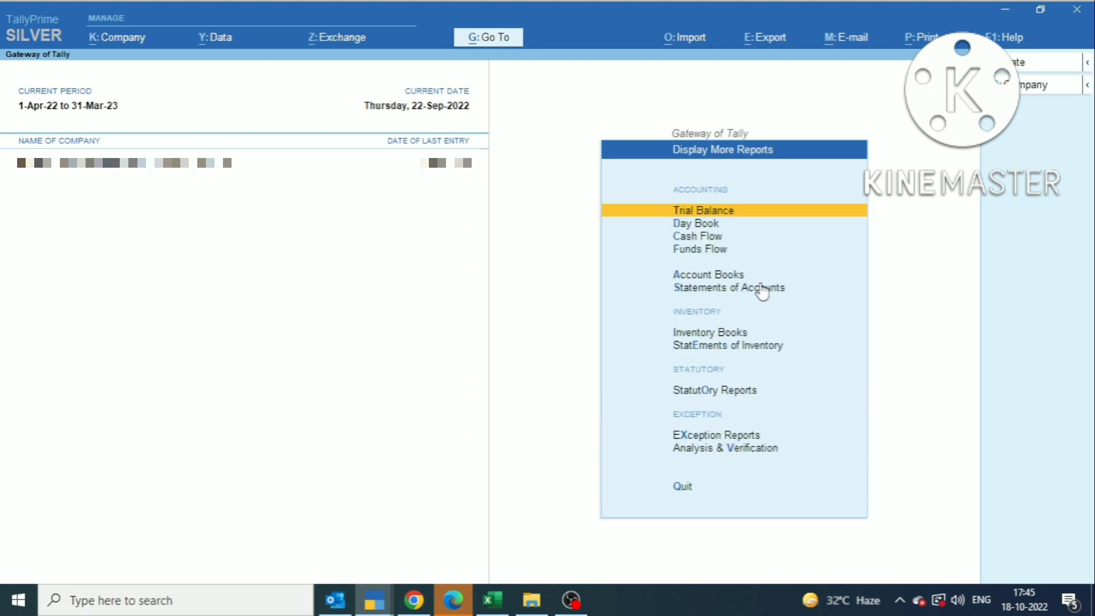
pyautogui.press('Down')
pyautogui.press('Down')
pyautogui.press('o')
pyautogui.press('Down')
pyautogui.press('Up')
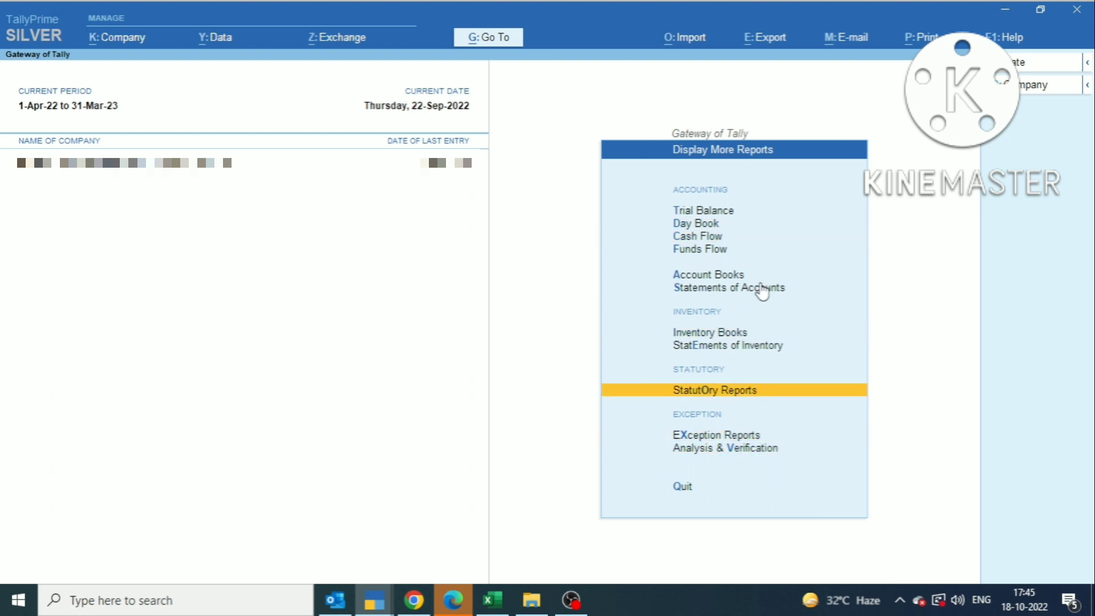
pyautogui.press('Return')
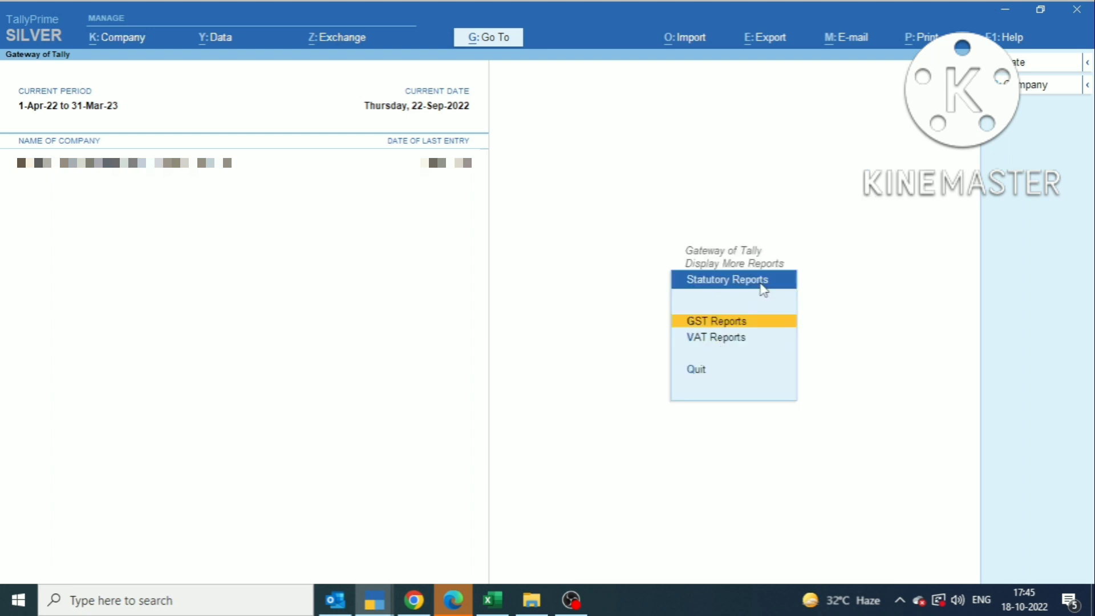
pyautogui.press('Return')
pyautogui.press('Down')
pyautogui.press('Down')
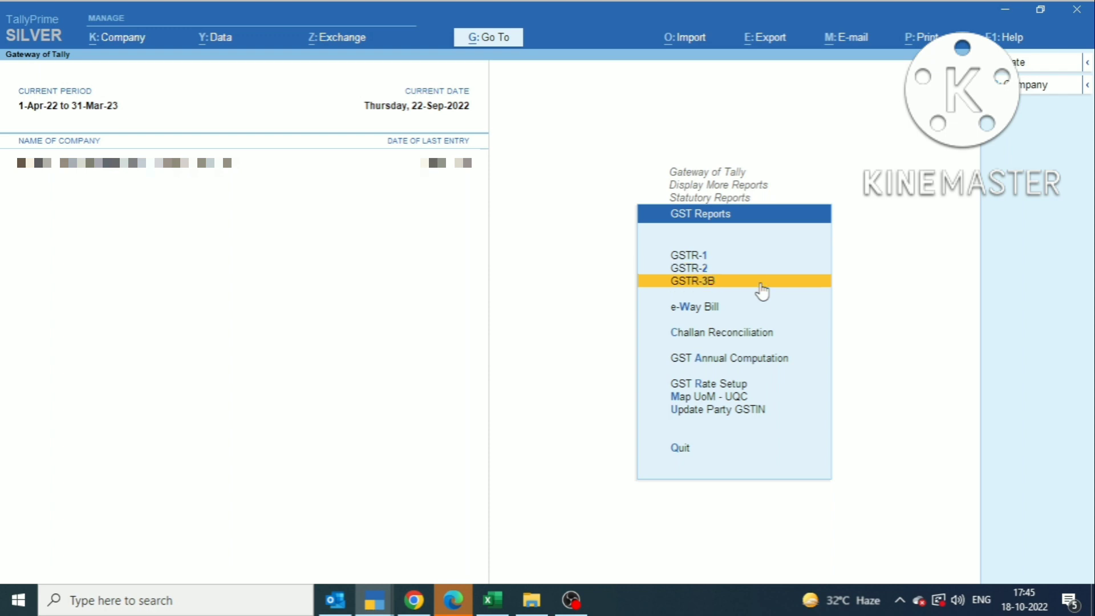
pyautogui.click(759, 282)
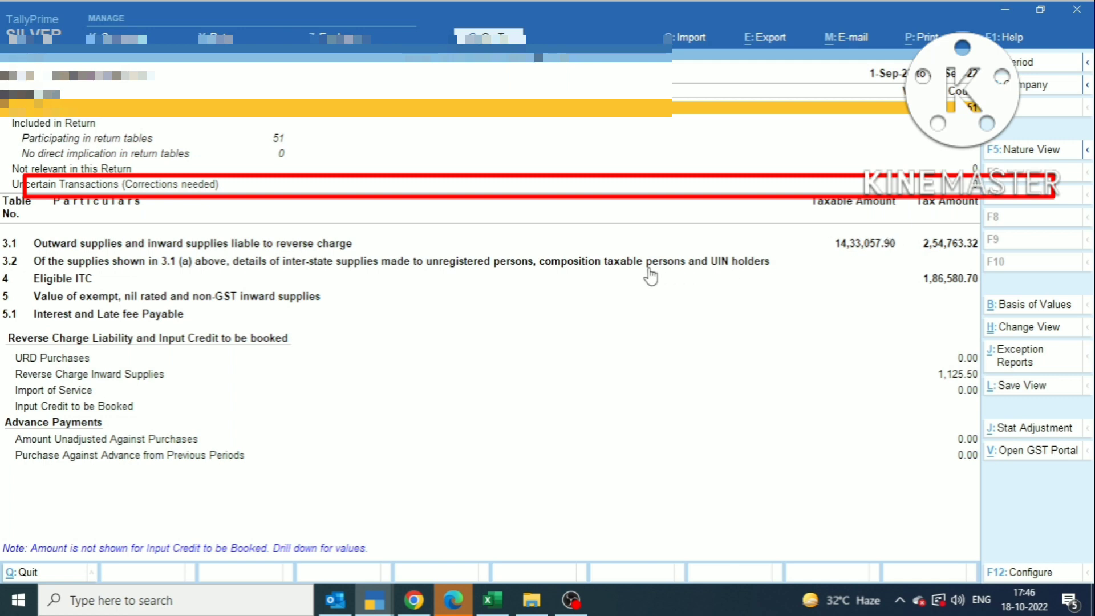
# Step: Glance at the portal's GSTR-2B summary and return to the GSTR-3B report
pyautogui.press('alt')
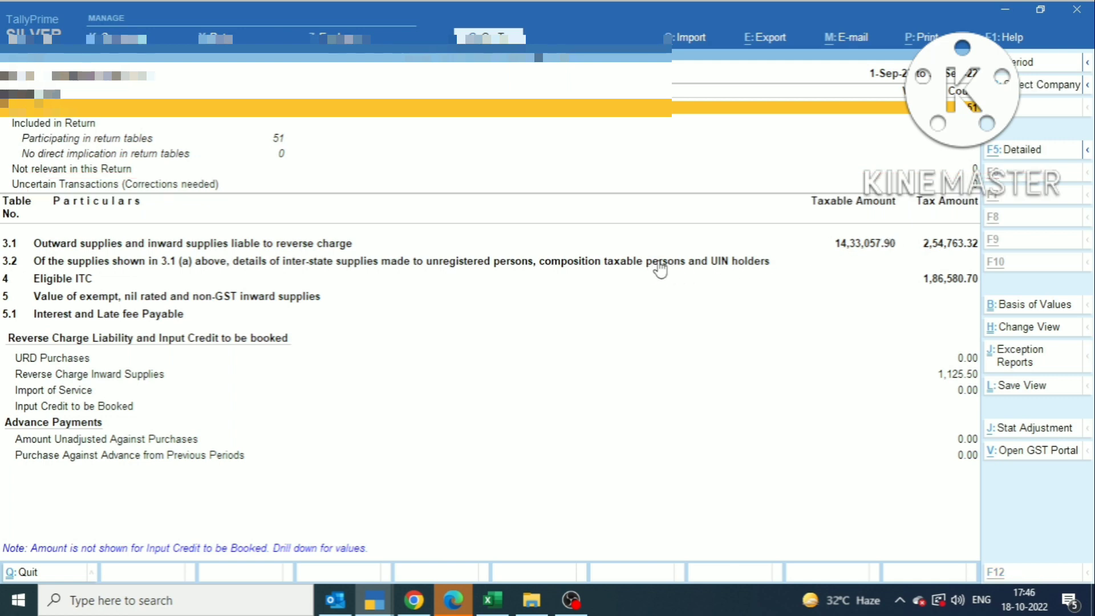
pyautogui.hotkey('alt', 'Tab')
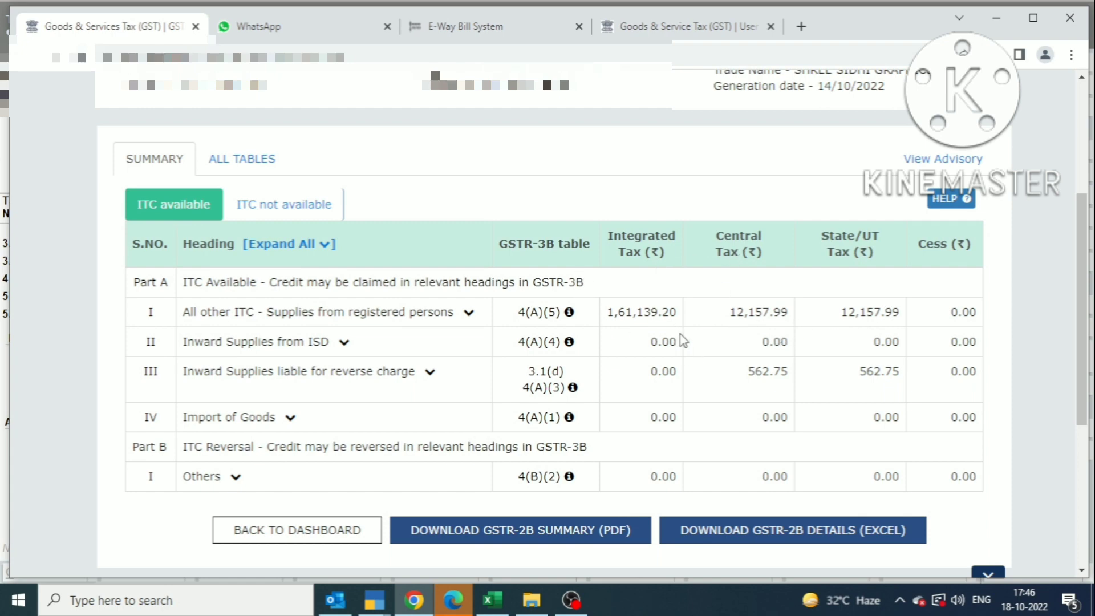
pyautogui.hotkey('alt', 'Tab')
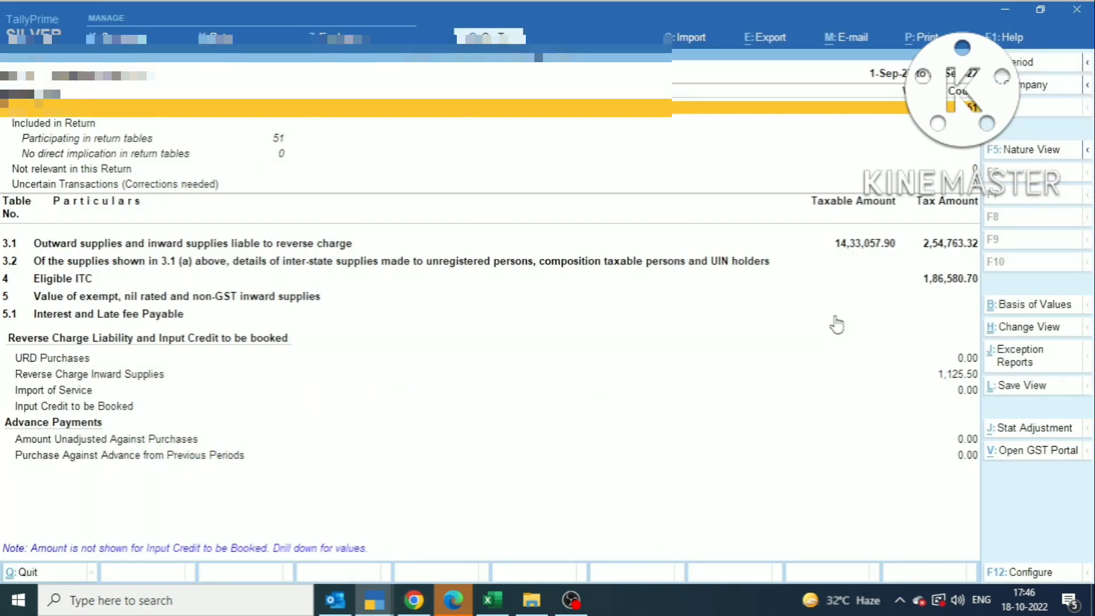
# Step: Expand 4 Eligible ITC and list the vouchers behind (5) All other ITC, integrated tax 1,61,139.20
pyautogui.press('Down')
pyautogui.press('Down')
pyautogui.press('Down')
pyautogui.press('Down')
pyautogui.press('Down')
pyautogui.press('Down')
pyautogui.press('Down')
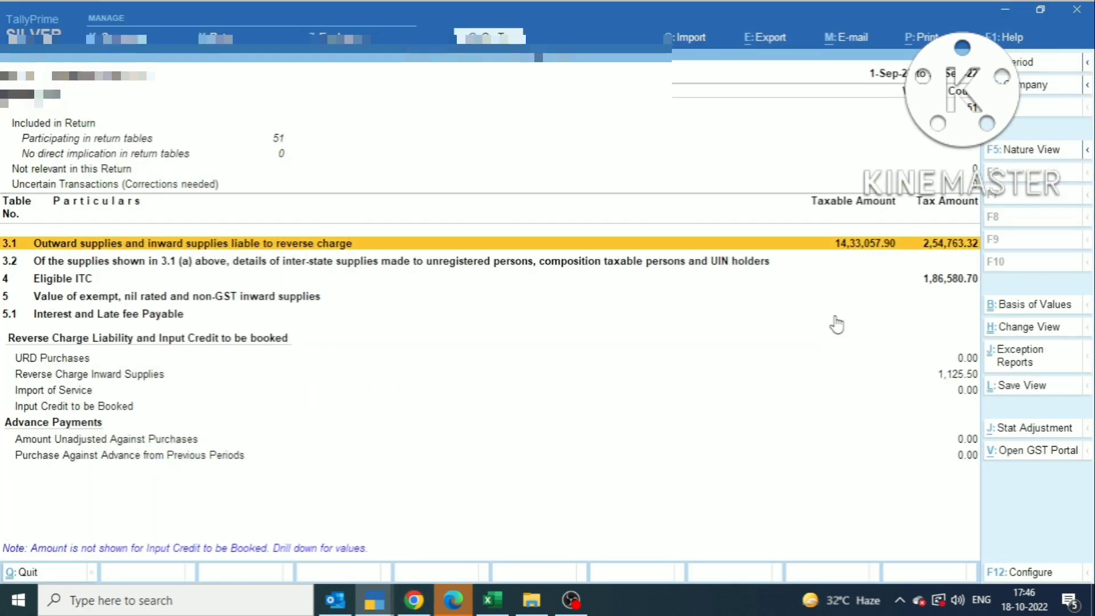
pyautogui.hotkey('shift', 'Return')
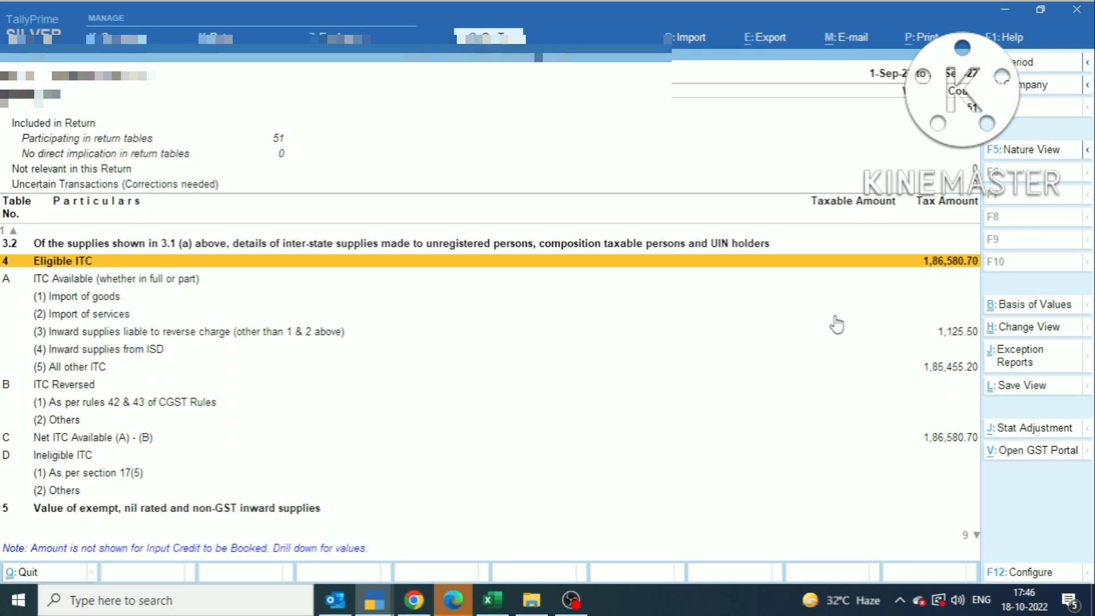
pyautogui.press('Down')
pyautogui.press('Down')
pyautogui.press('Down')
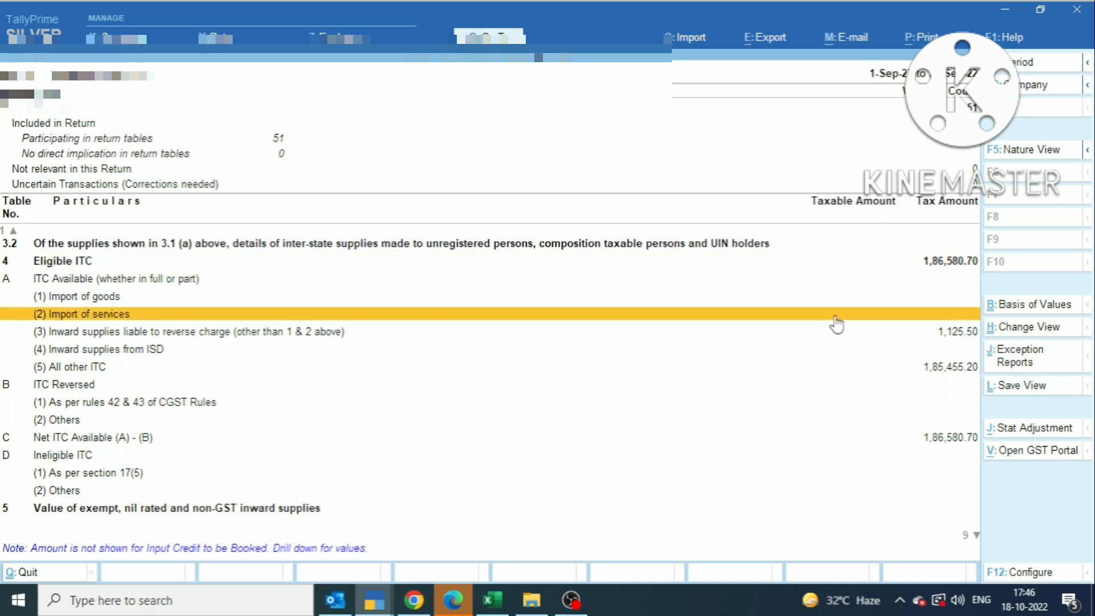
pyautogui.press('Down')
pyautogui.press('Down')
pyautogui.press('Down')
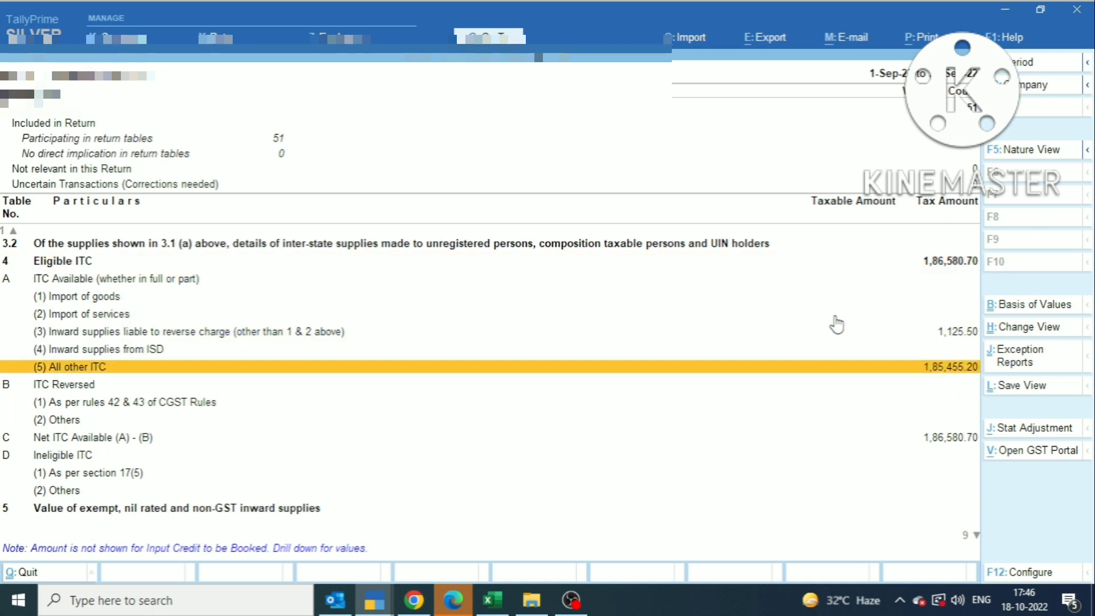
pyautogui.press('Return')
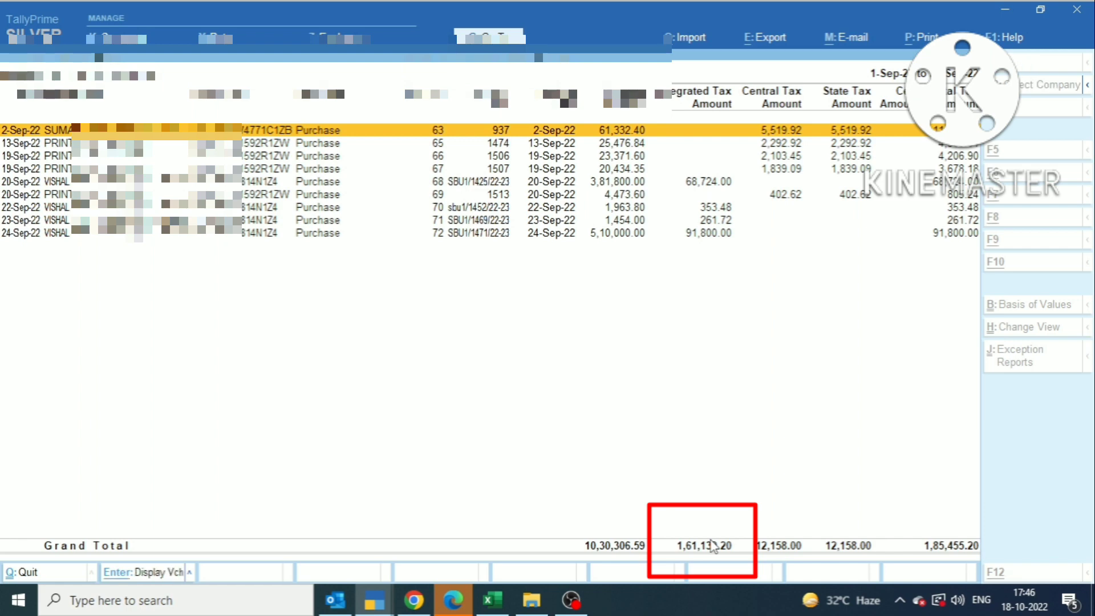
# Step: Compare Tally's 12,158.00 central and state tax totals with GSTR-2B's 12,157.99 figures
pyautogui.hotkey('alt', 'Tab')
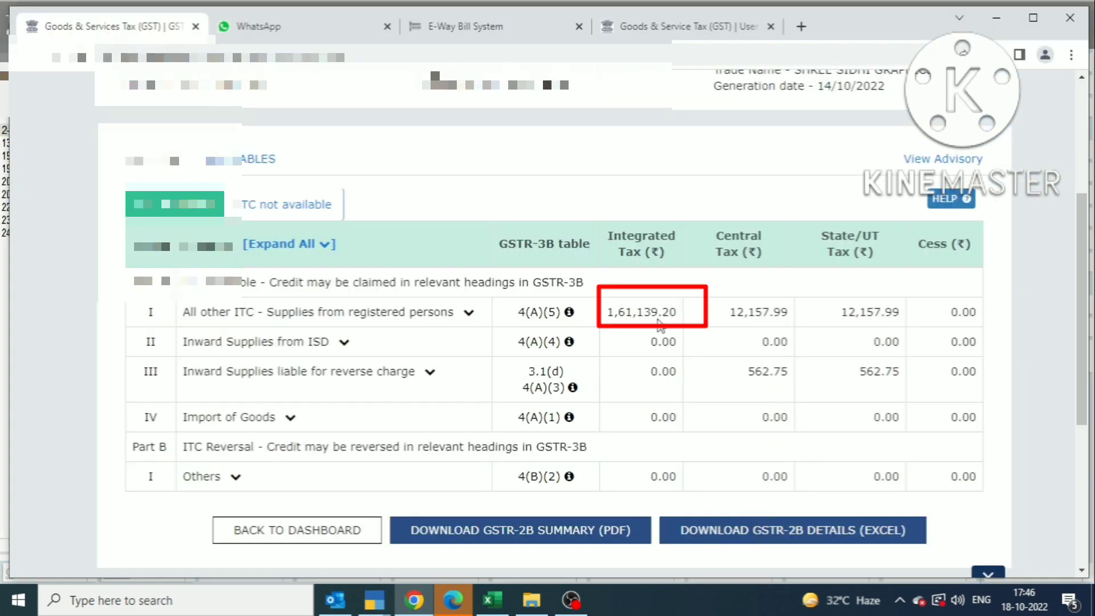
pyautogui.hotkey('alt', 'Tab')
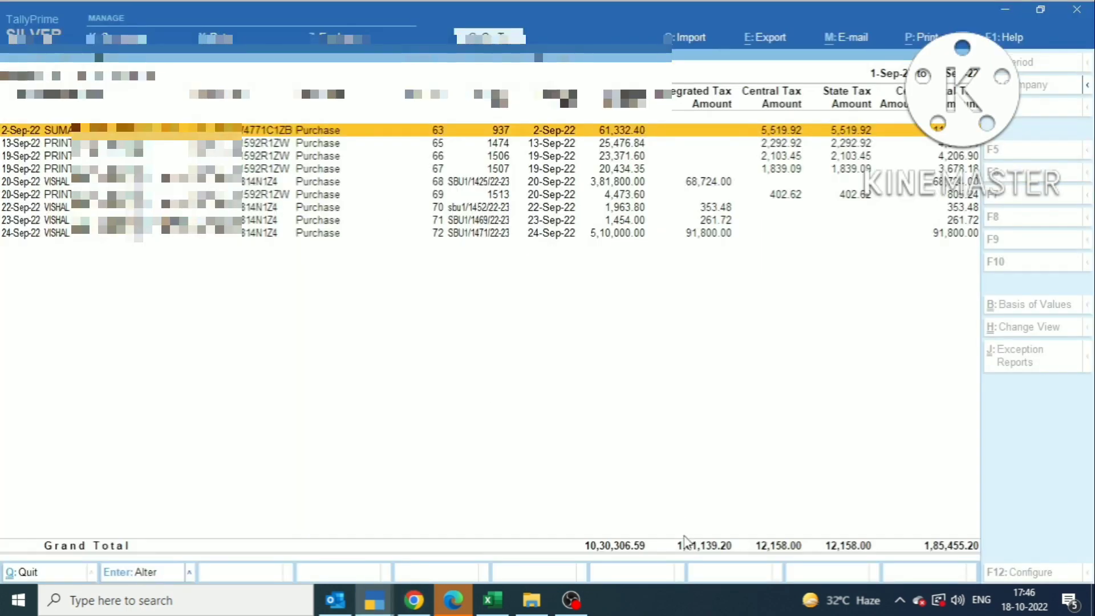
pyautogui.hotkey('alt', 'Tab')
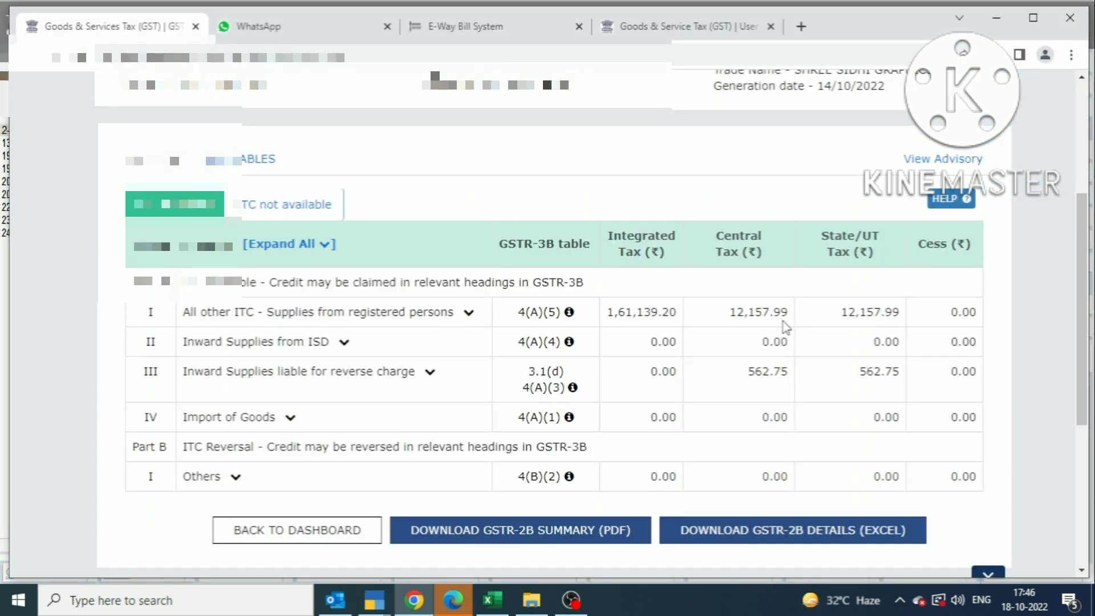
pyautogui.hotkey('alt', 'Tab')
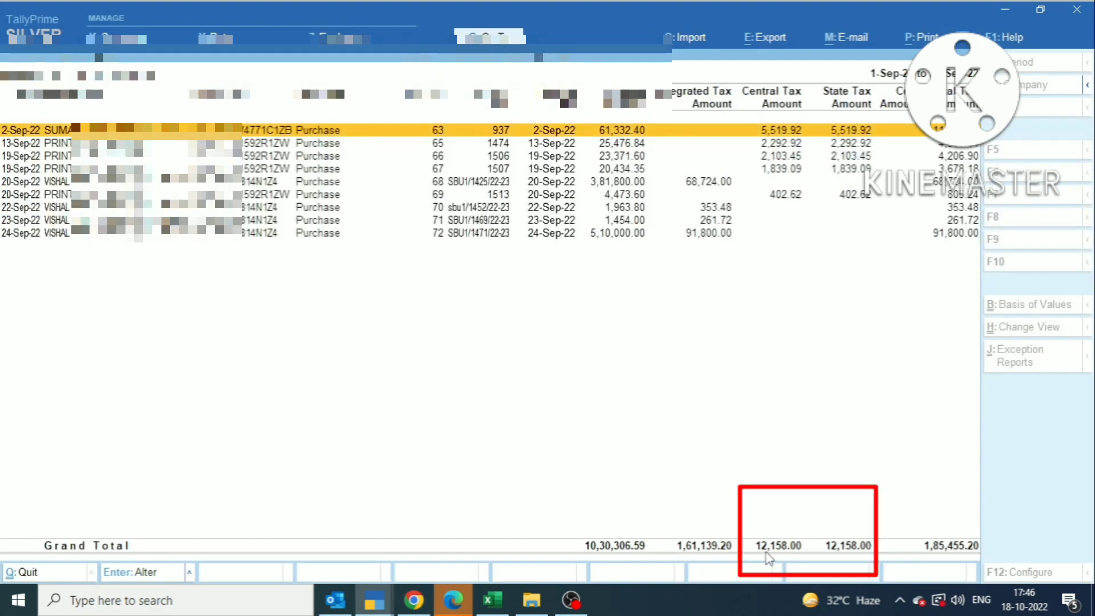
pyautogui.hotkey('alt', 'Tab')
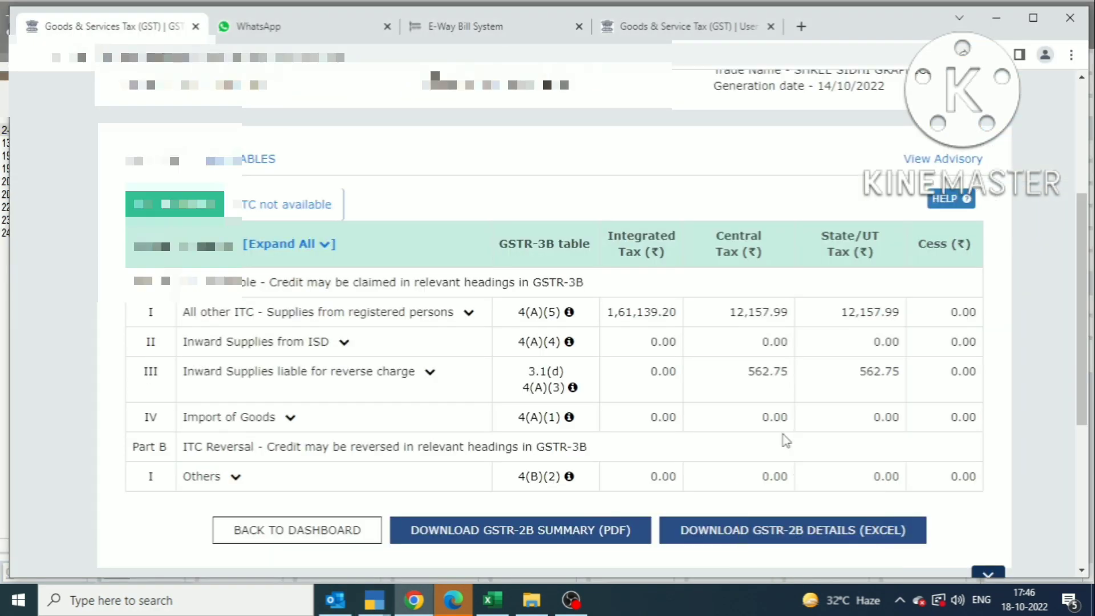
pyautogui.hotkey('alt', 'Tab')
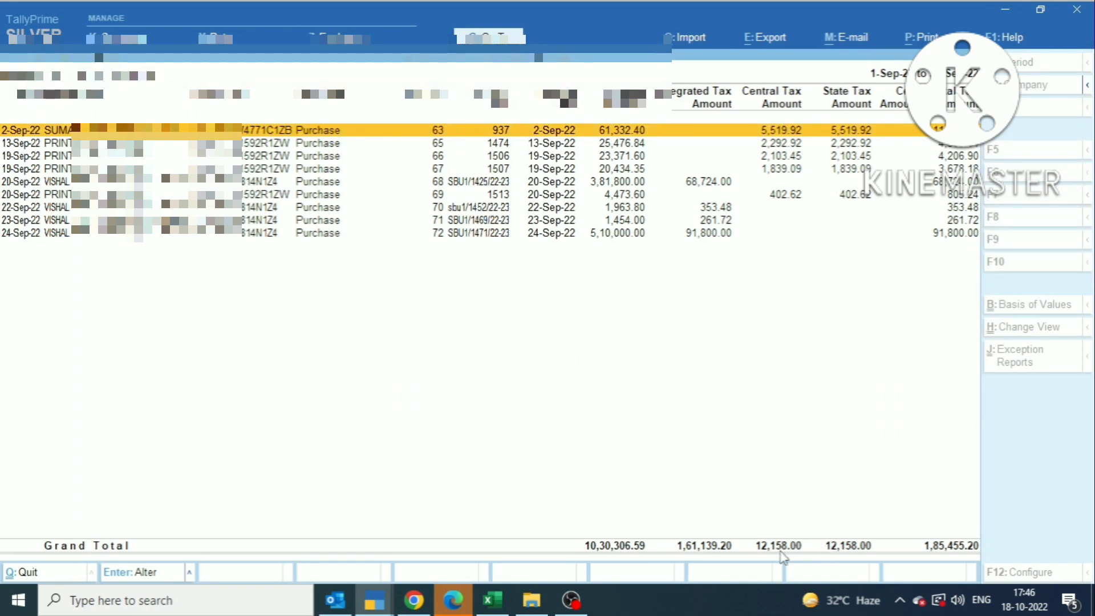
pyautogui.hotkey('alt', 'Tab')
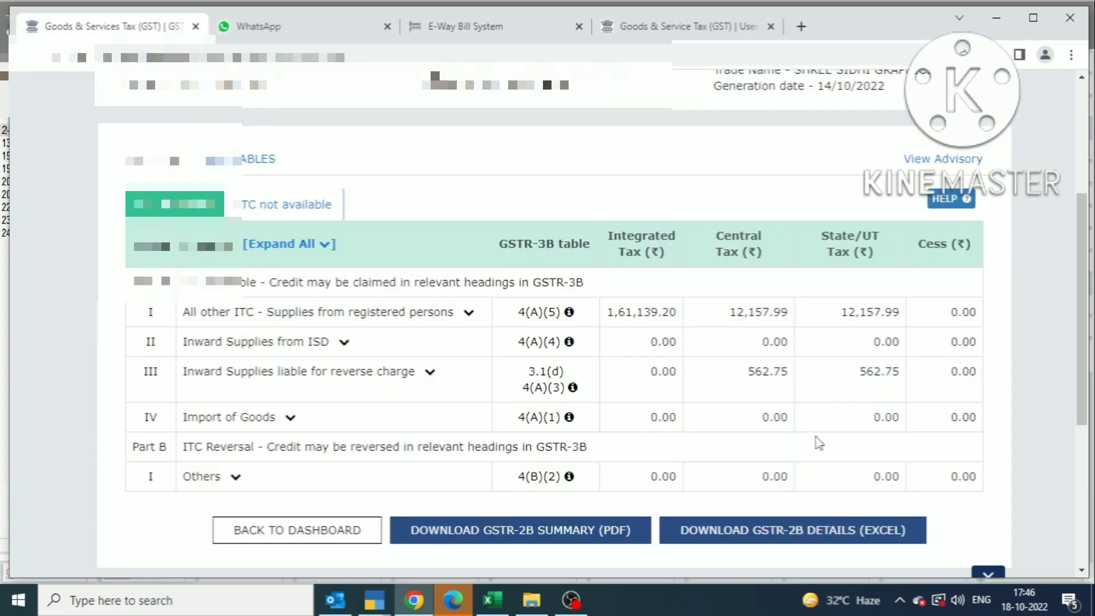
pyautogui.hotkey('alt', 'Tab')
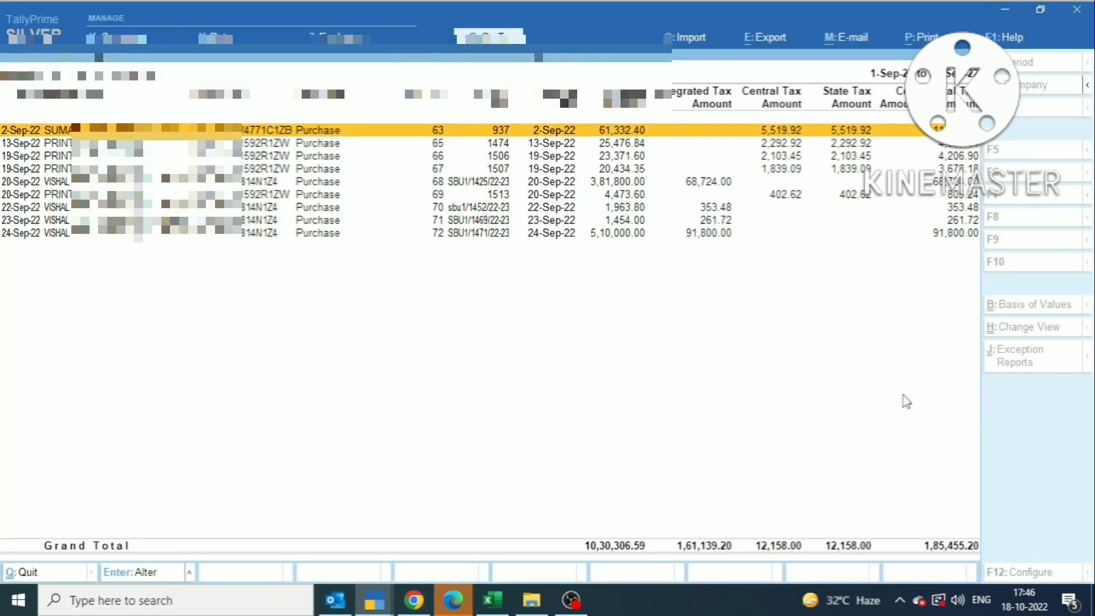
pyautogui.hotkey('alt', 'Tab')
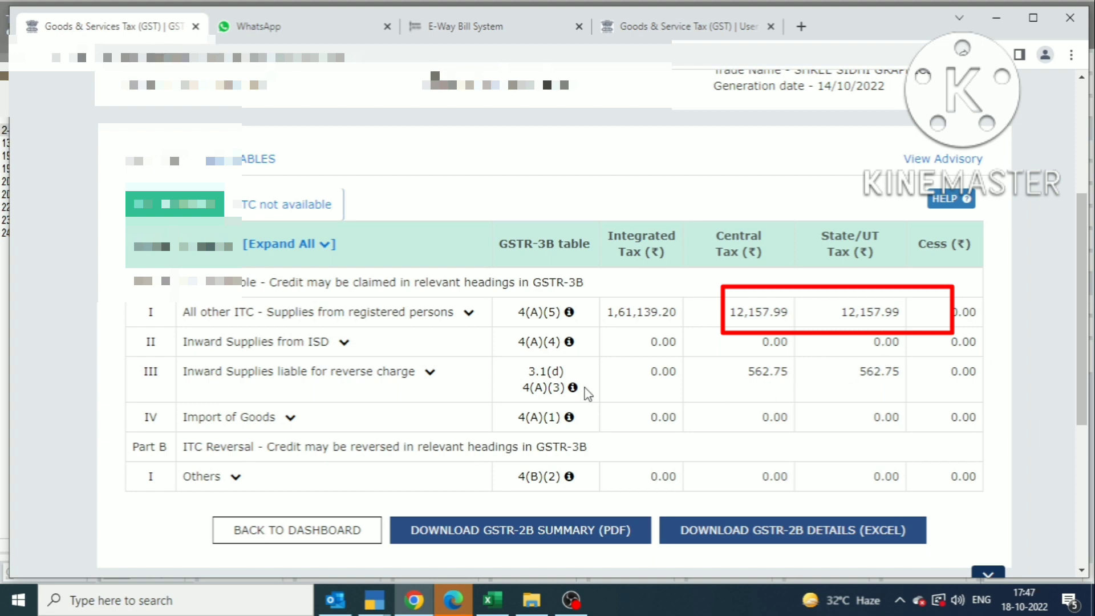
# Step: Match the portal's reverse-charge B2B row with Tally's four reverse-charge vouchers, 562.75 per tax
pyautogui.click(430, 372)
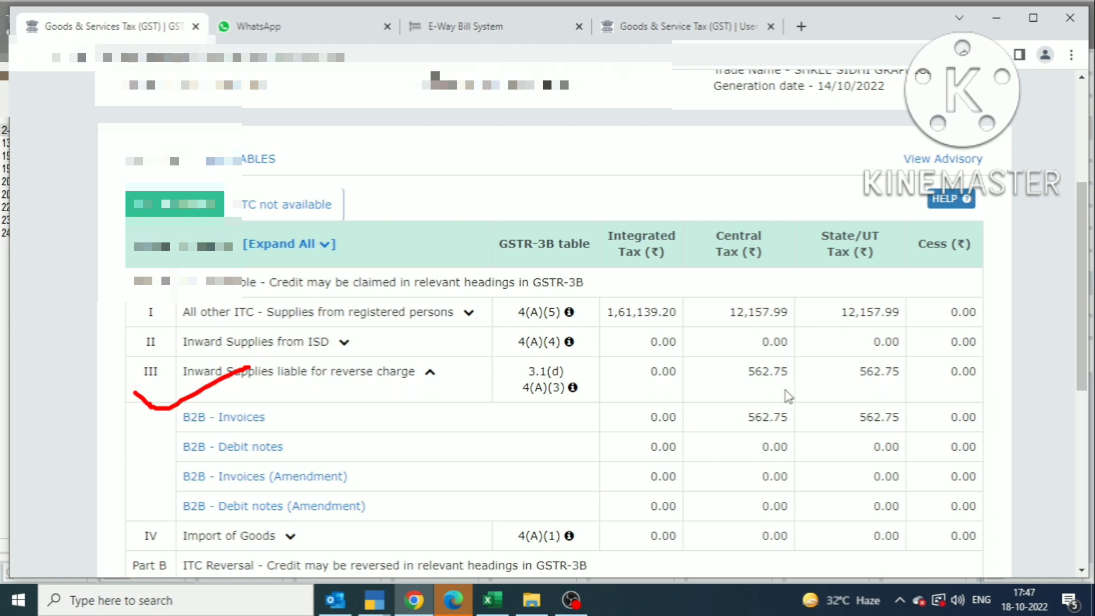
pyautogui.hotkey('alt', 'Tab')
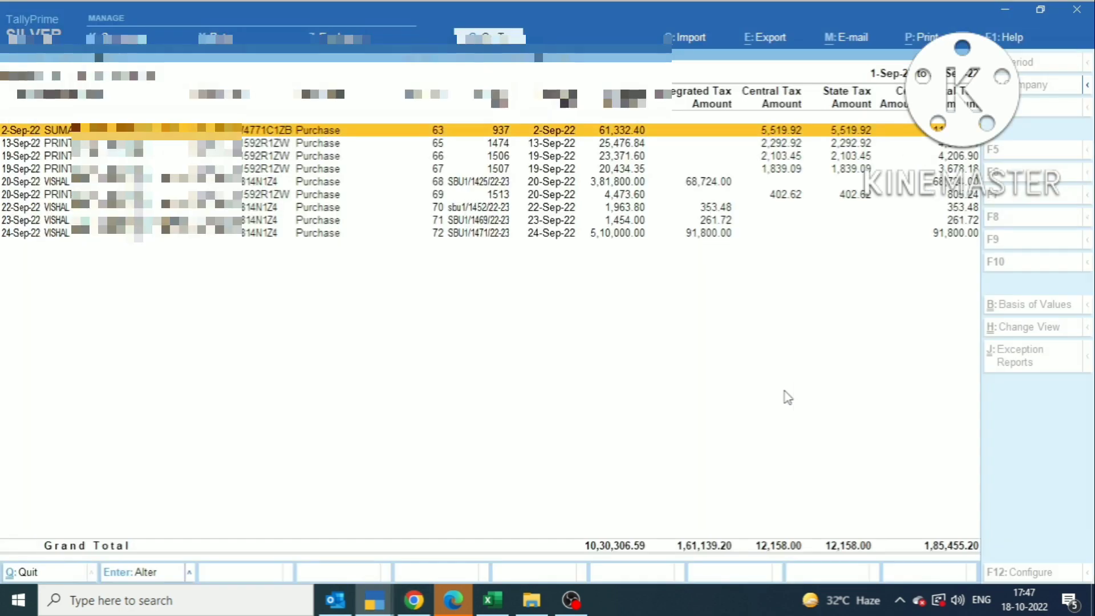
pyautogui.press('Escape')
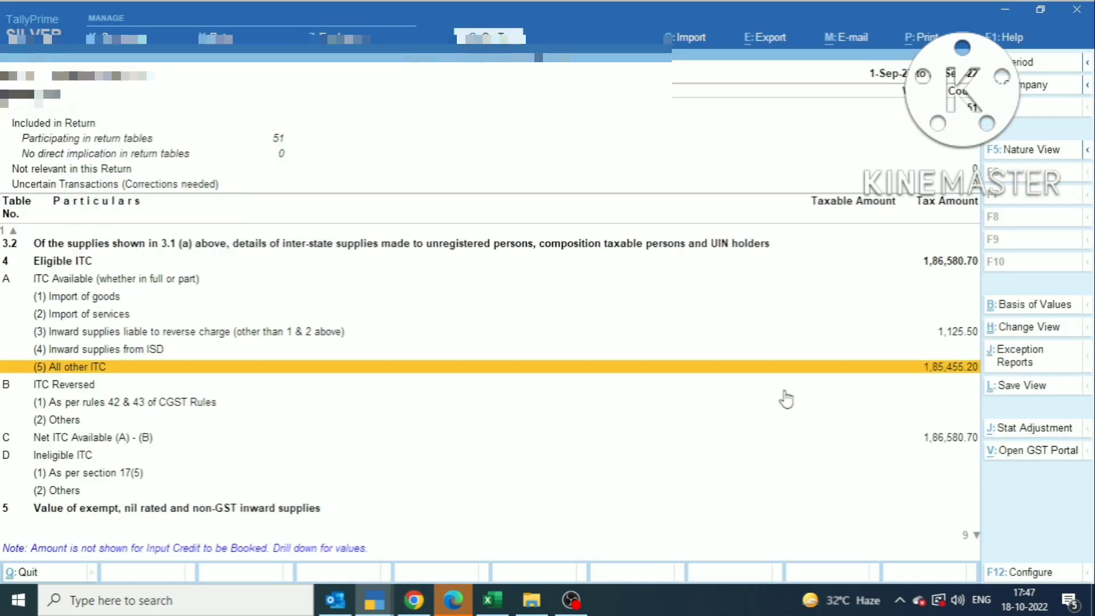
pyautogui.press('Up')
pyautogui.press('Up')
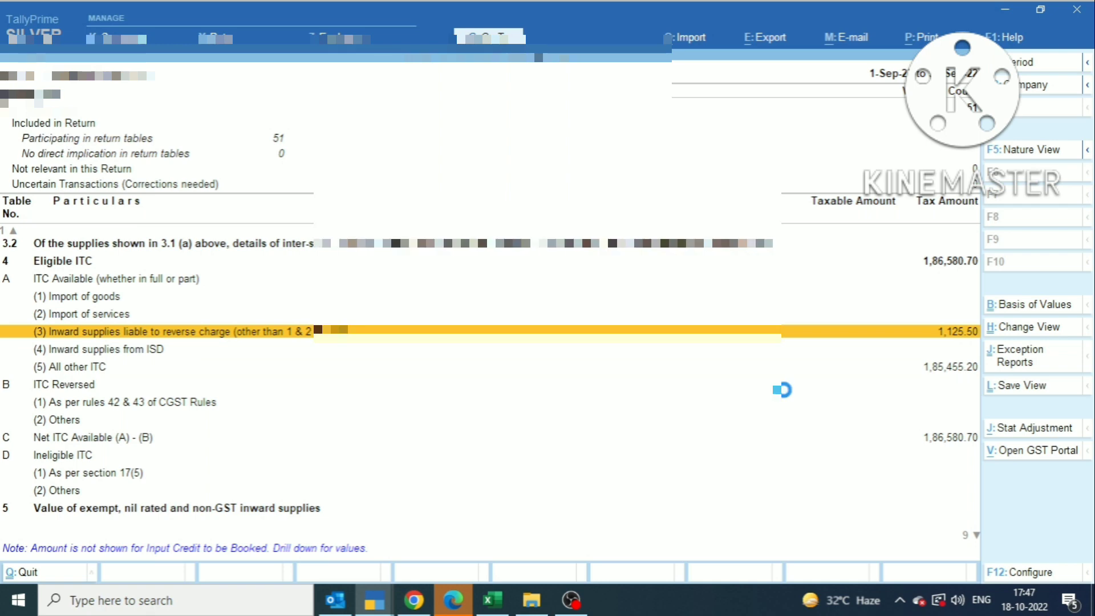
pyautogui.press('Return')
pyautogui.hotkey('alt', 'Tab')
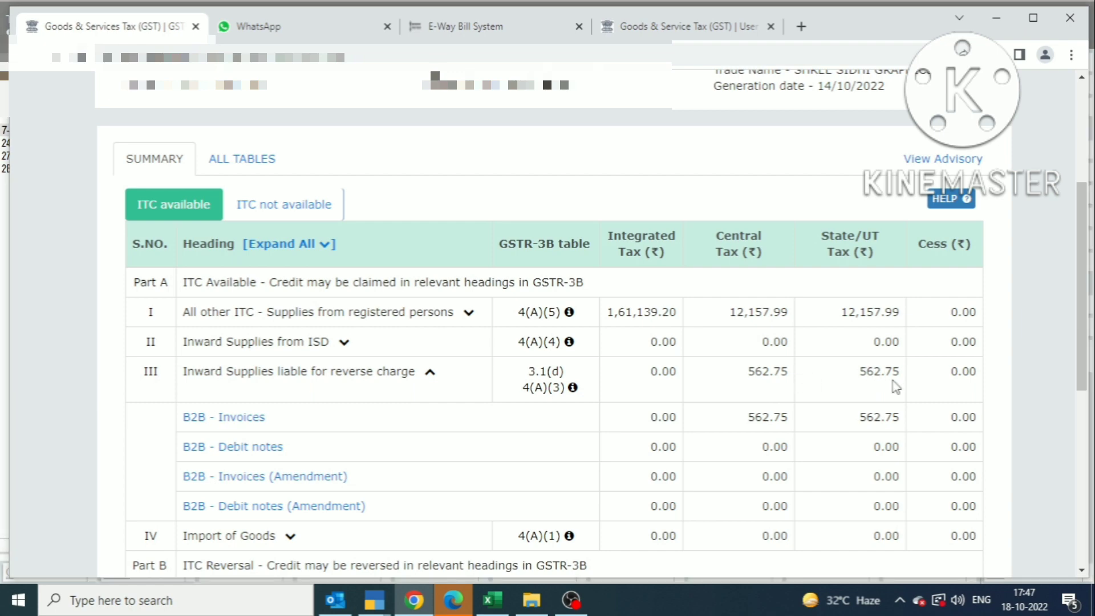
pyautogui.hotkey('alt', 'Tab')
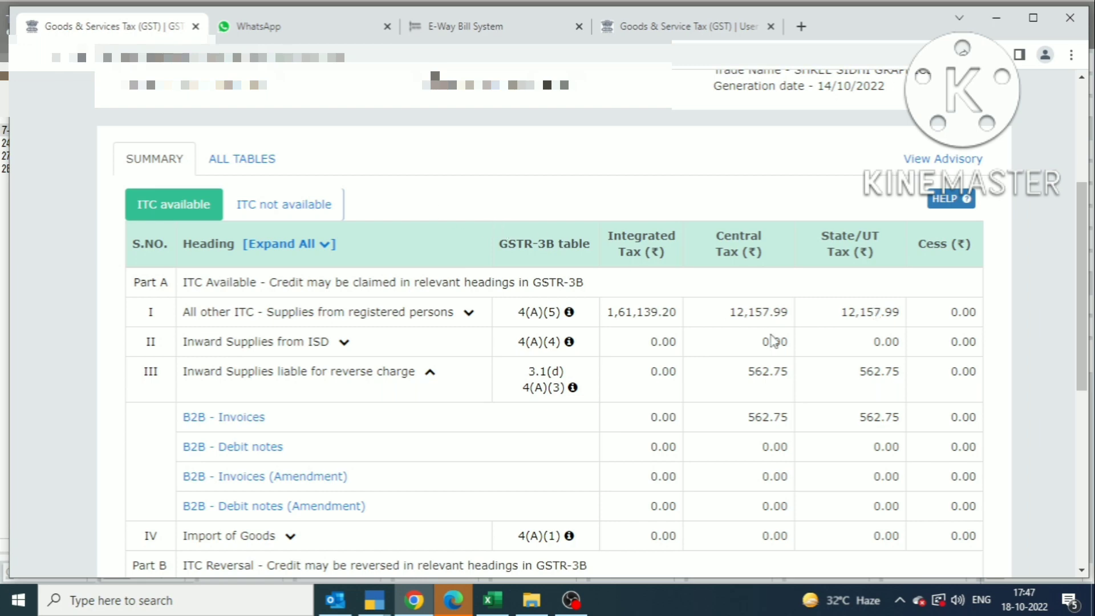
# Step: Open the portal's ALL TABLES view of B2B invoices
pyautogui.click(253, 165)
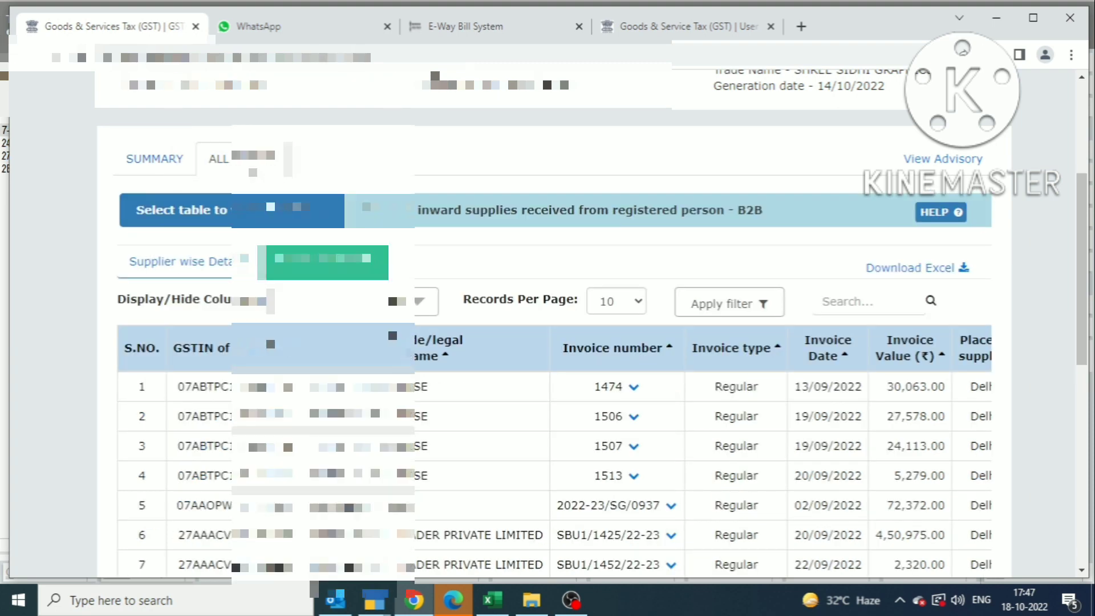
pyautogui.scroll(-3, 565, 262)
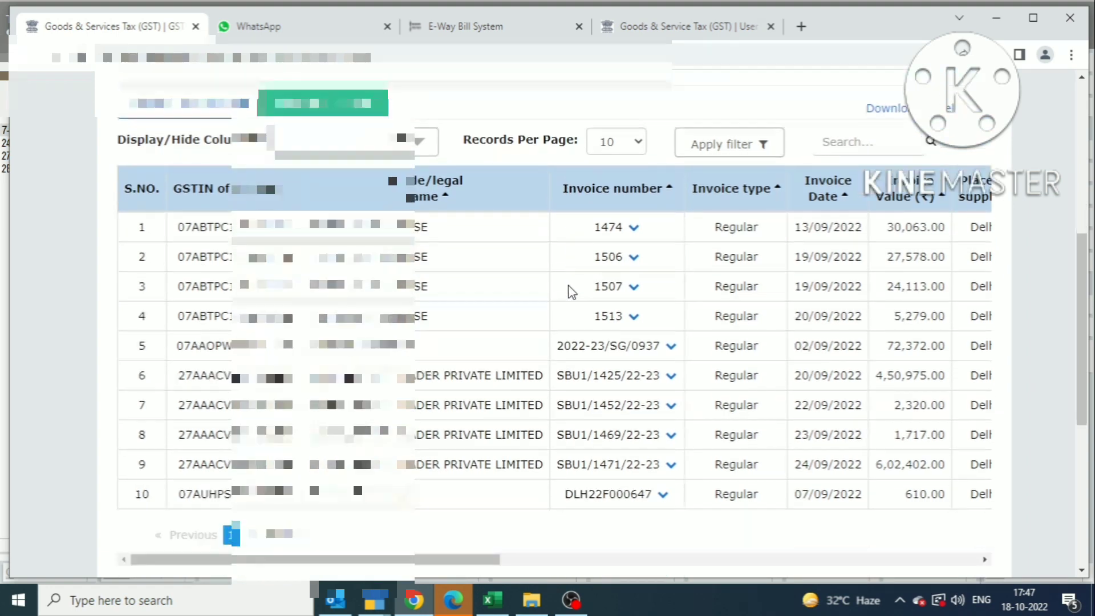
pyautogui.hotkey('alt', 'Tab')
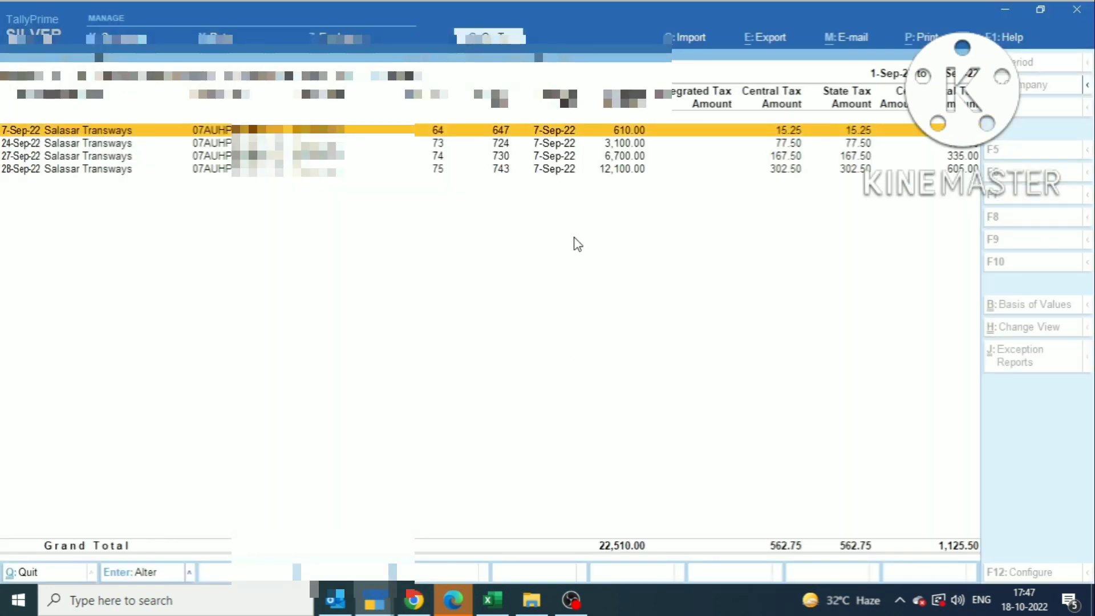
# Step: Switch Tally from the reverse-charge vouchers to the All other ITC register, then view the portal's invoices
pyautogui.press('Escape')
pyautogui.press('Down')
pyautogui.press('Down')
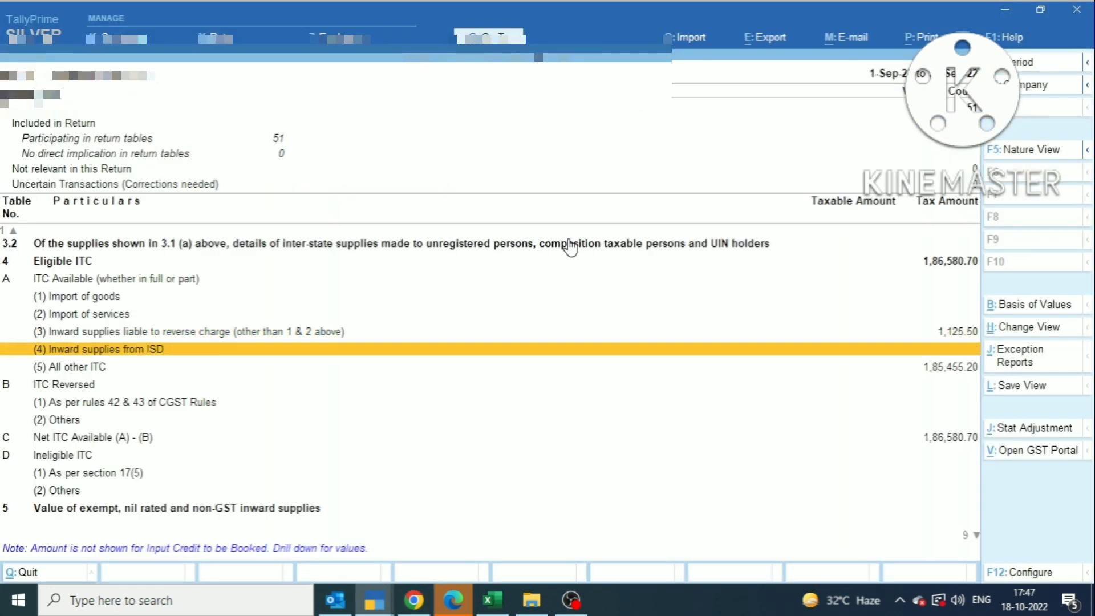
pyautogui.press('Return')
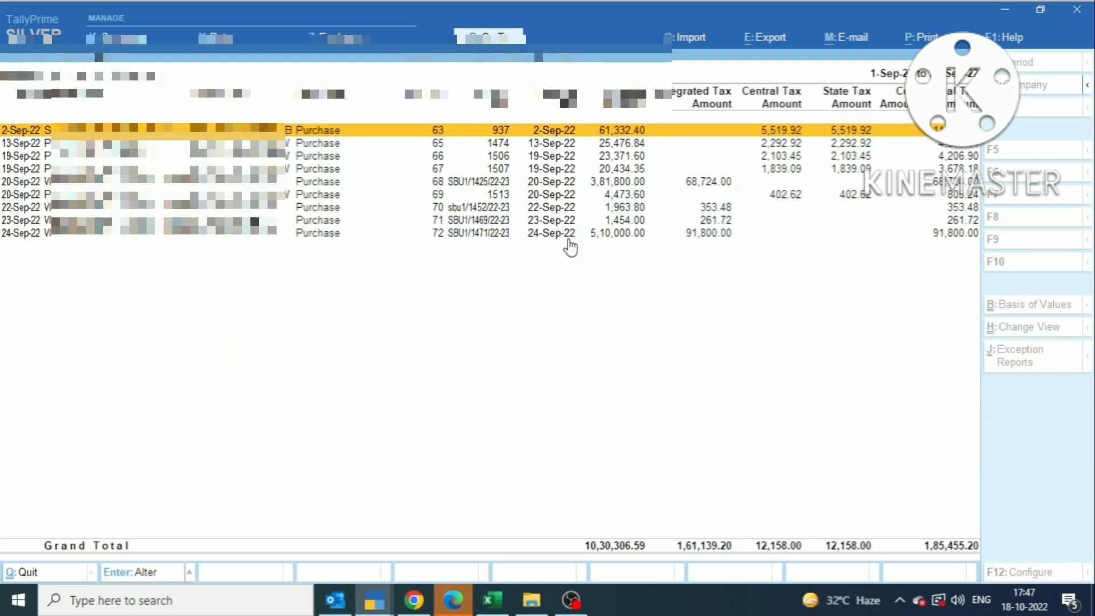
pyautogui.hotkey('alt', 'Tab')
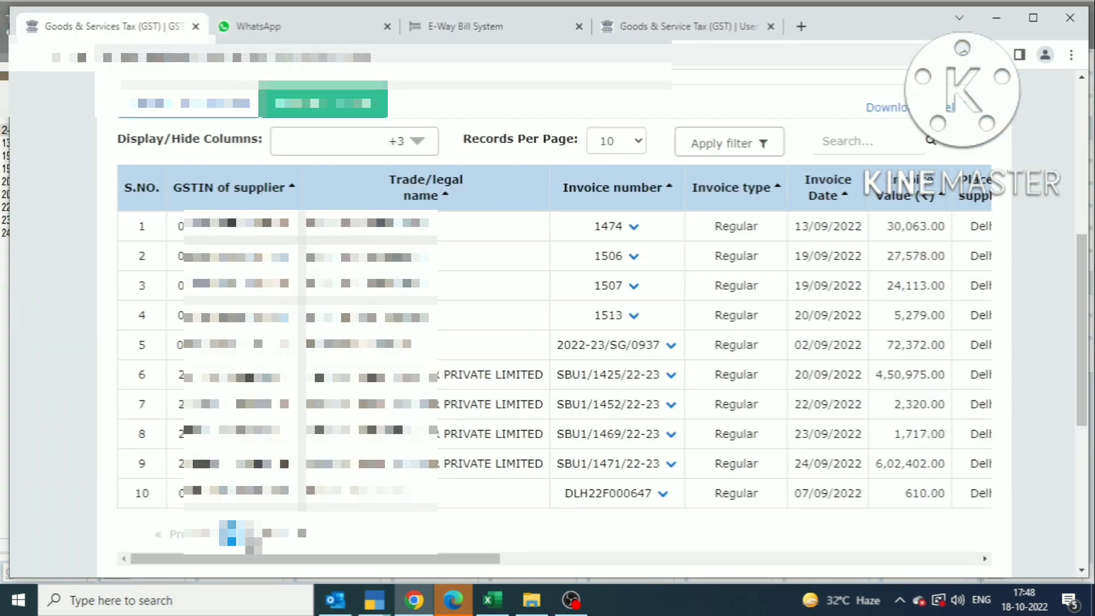
# Step: View the second page of Salasar Transways invoices and return to the GSTR-2B summary
pyautogui.click(250, 533)
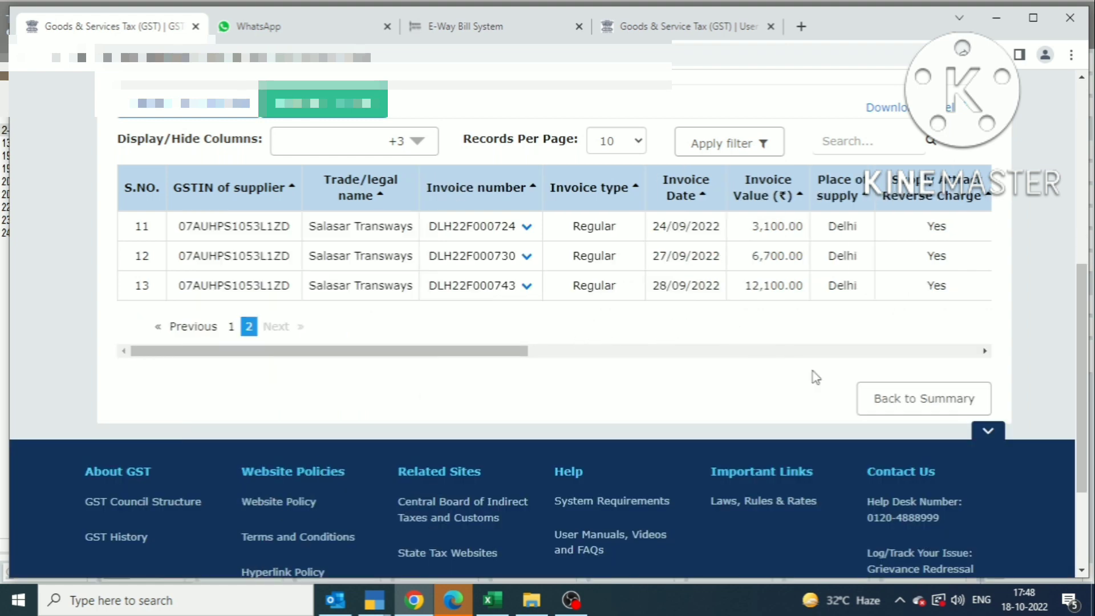
pyautogui.click(900, 401)
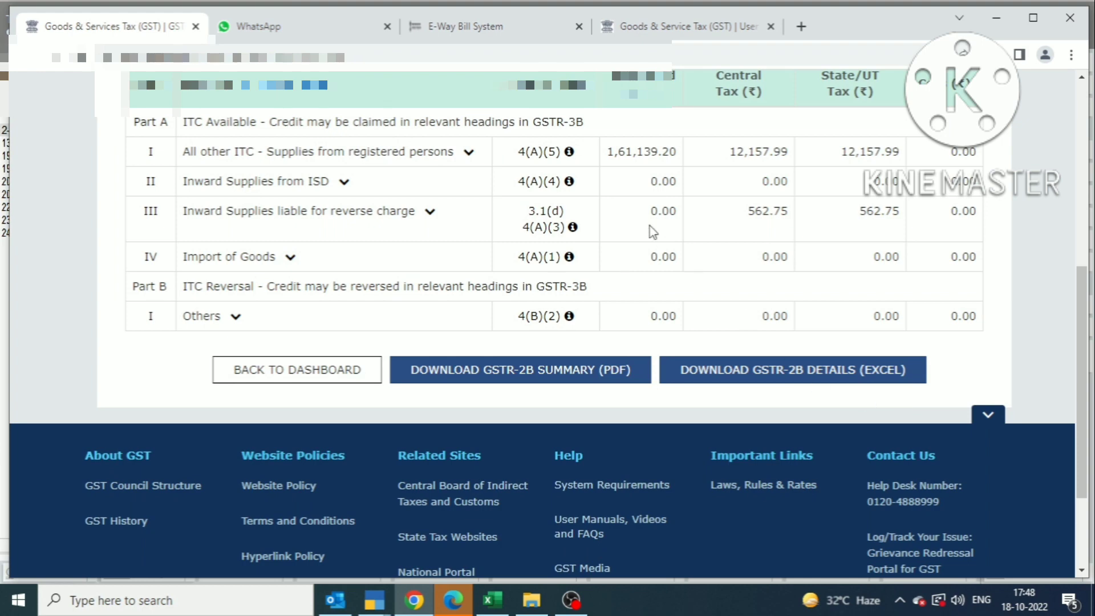
pyautogui.scroll(5, 362, 270)
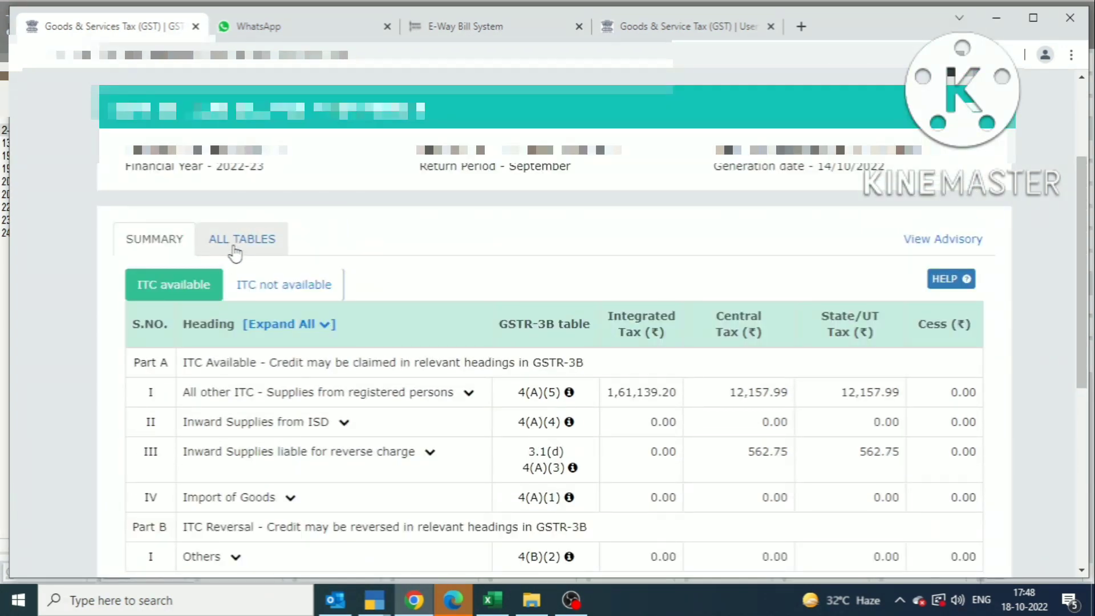
# Step: Recheck the ALL TABLES view, return to SUMMARY, and switch to Tally's All other ITC register
pyautogui.click(235, 239)
pyautogui.scroll(-3, 730, 416)
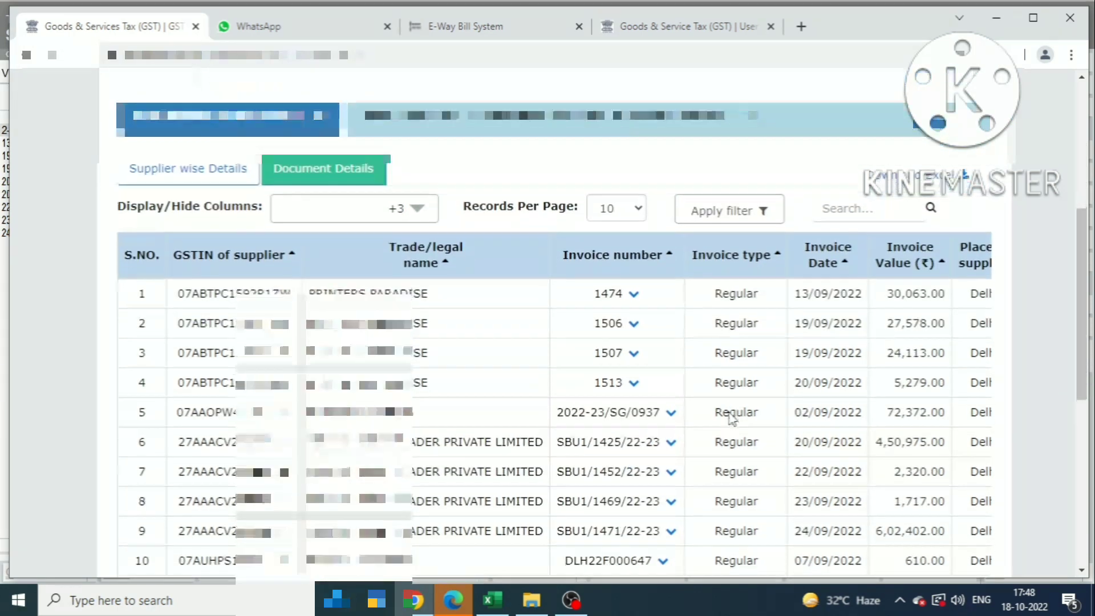
pyautogui.scroll(-3, 732, 419)
pyautogui.scroll(6, 367, 289)
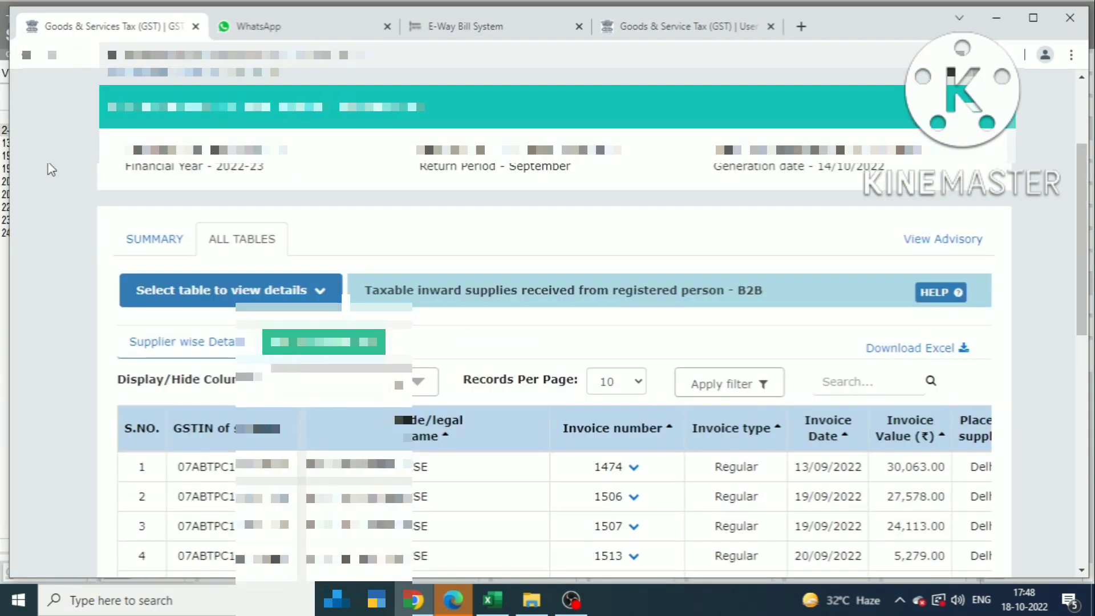
pyautogui.click(172, 242)
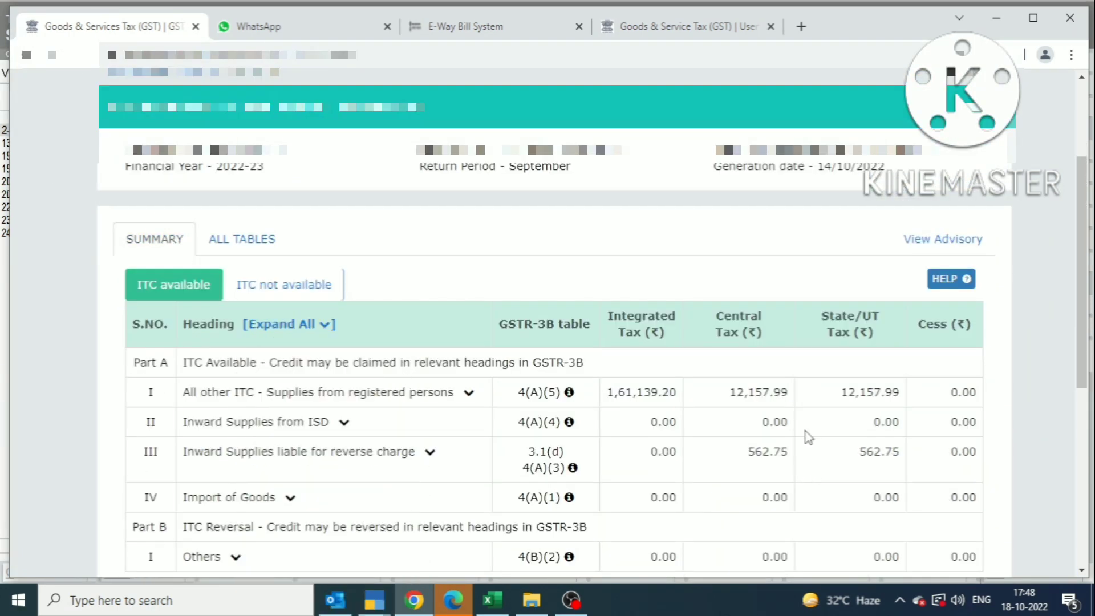
pyautogui.hotkey('alt', 'Tab')
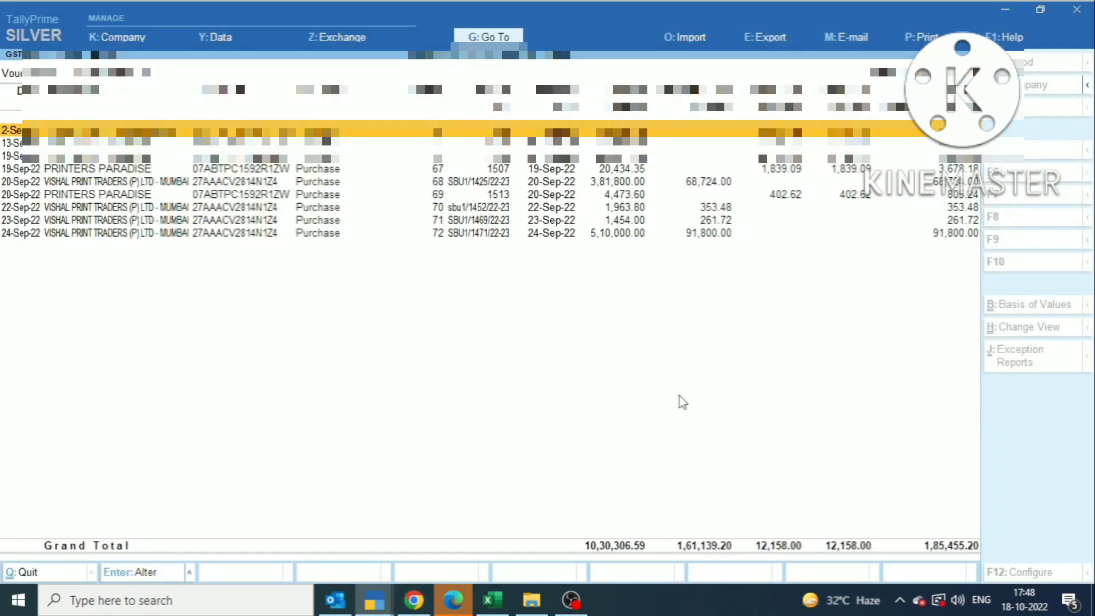
# Step: Return Tally to the GSTR-3B summary (Eligible ITC 1,86,580.70) and show the portal's GSTR-2B summary
pyautogui.press('Escape')
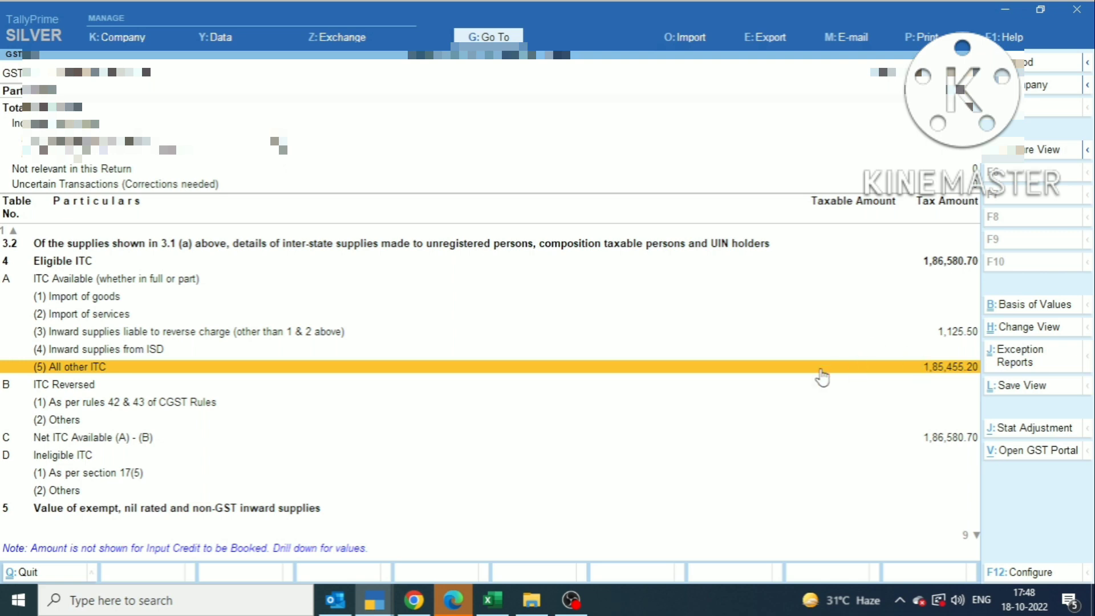
pyautogui.press('alt')
pyautogui.hotkey('alt', 'Tab')
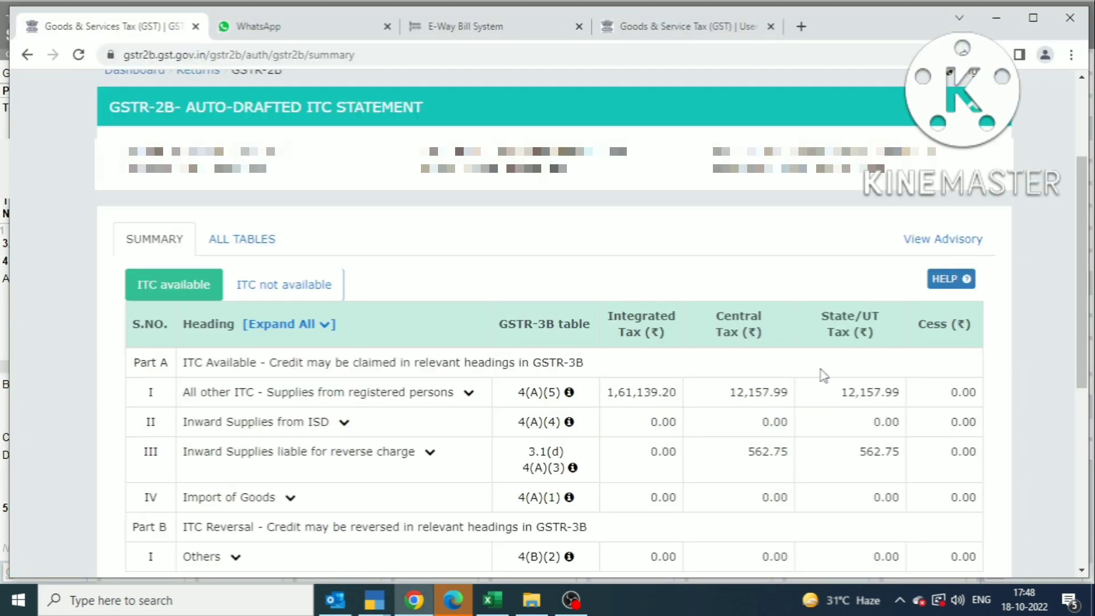
# Step: Search the portal dashboard's returns for 2022-23 Quarter 2 (Jul - Sep)
pyautogui.scroll(-1, 485, 445)
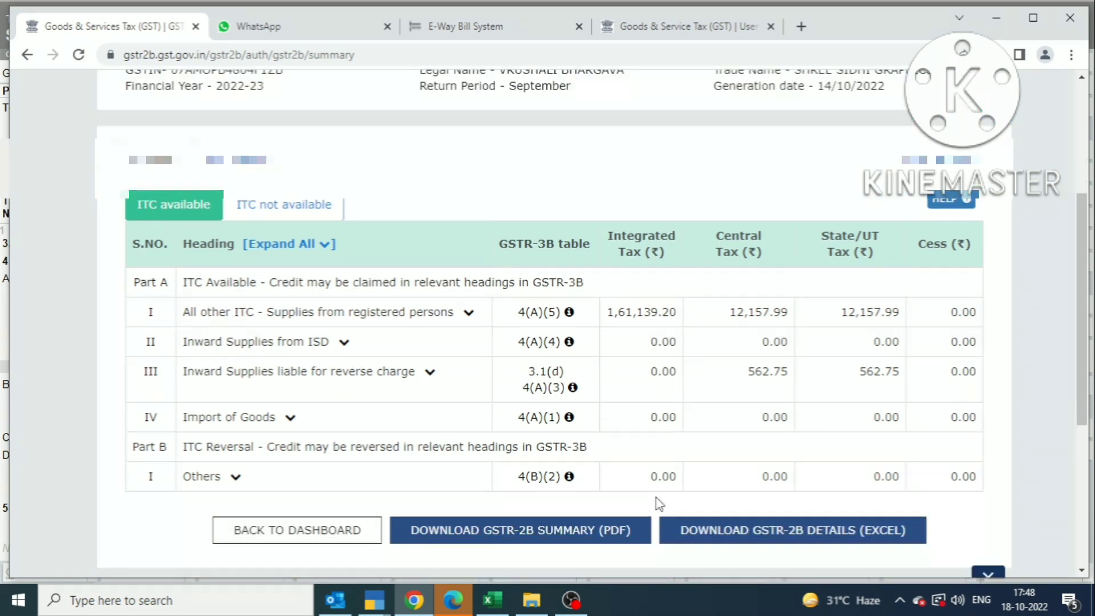
pyautogui.click(279, 536)
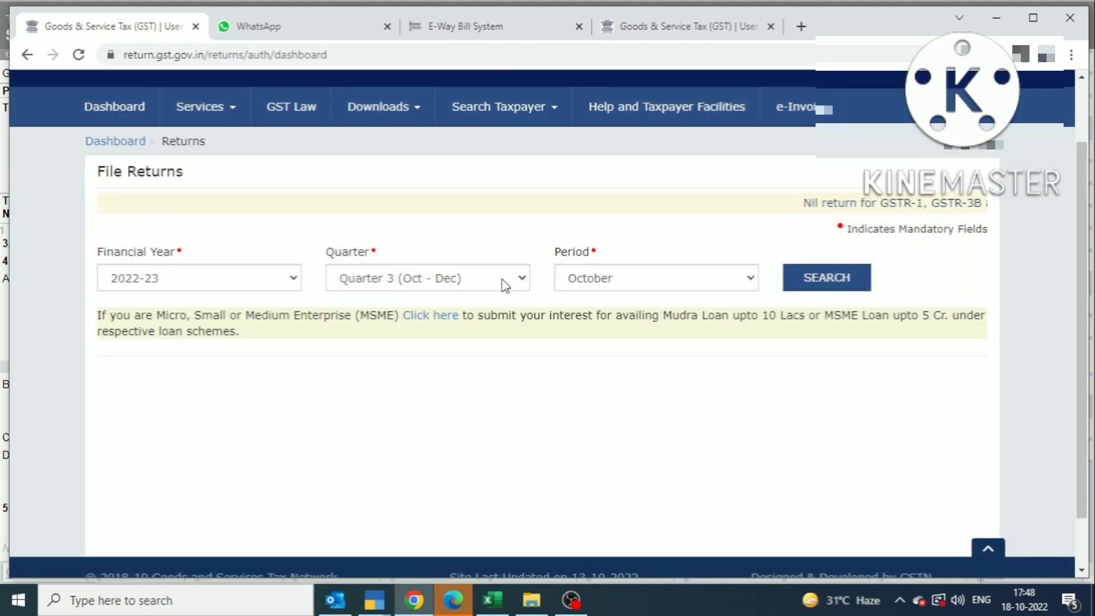
pyautogui.click(505, 285)
pyautogui.click(399, 313)
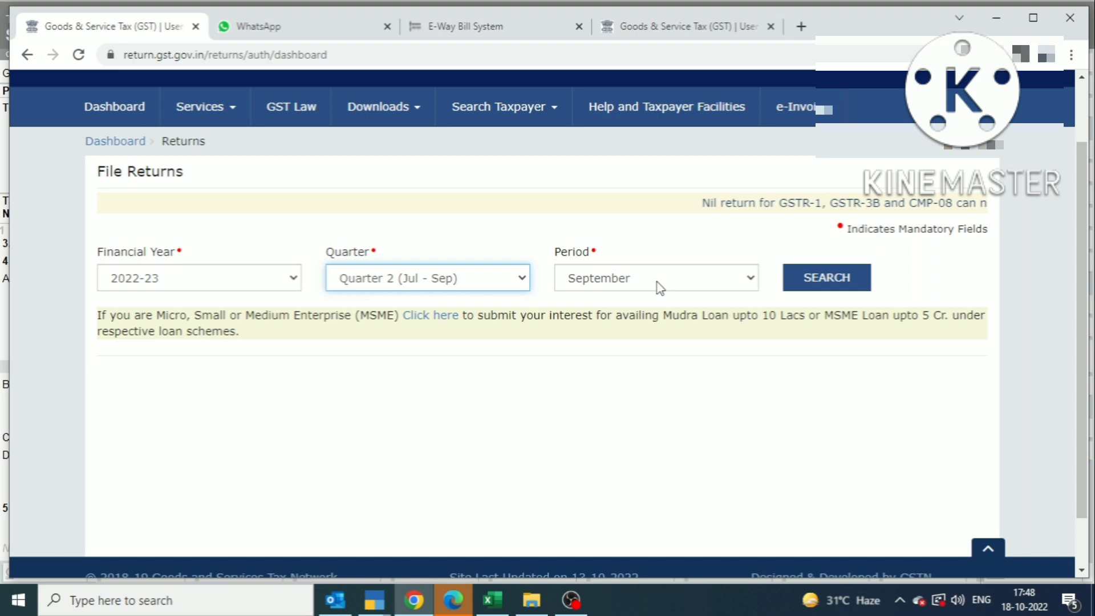
pyautogui.click(842, 268)
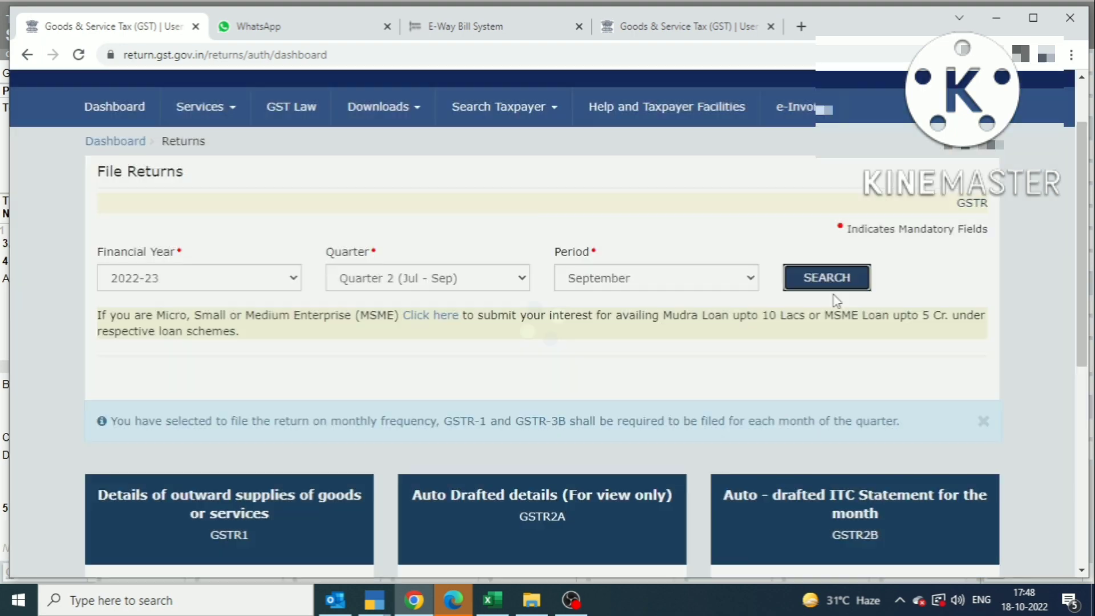
# Step: Prepare September's GSTR-3B online as a non-nil return, past the system-generated summary
pyautogui.scroll(-7, 723, 395)
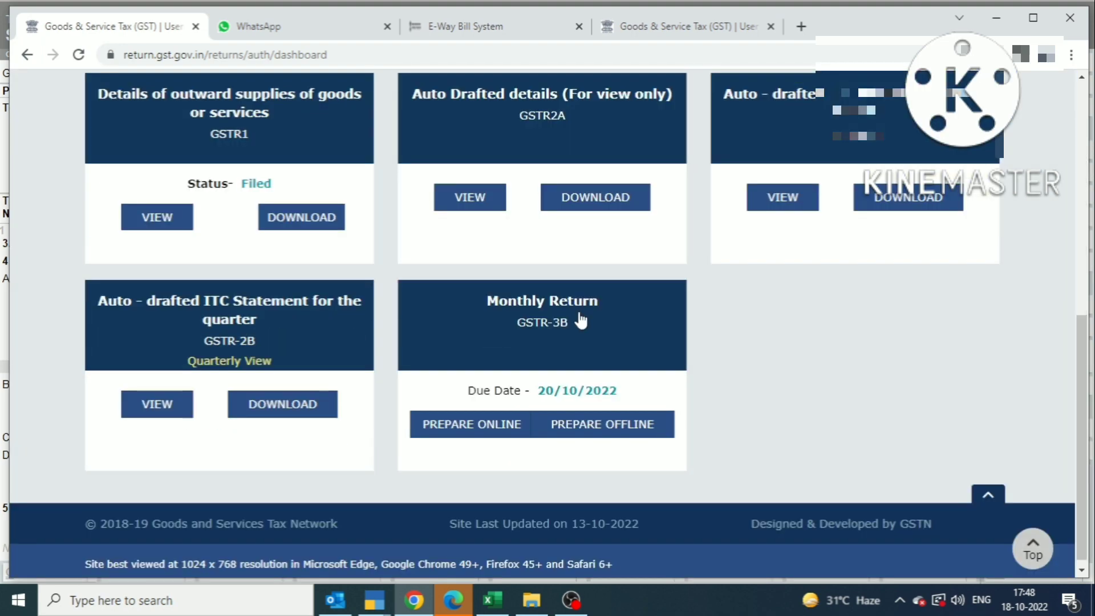
pyautogui.click(582, 326)
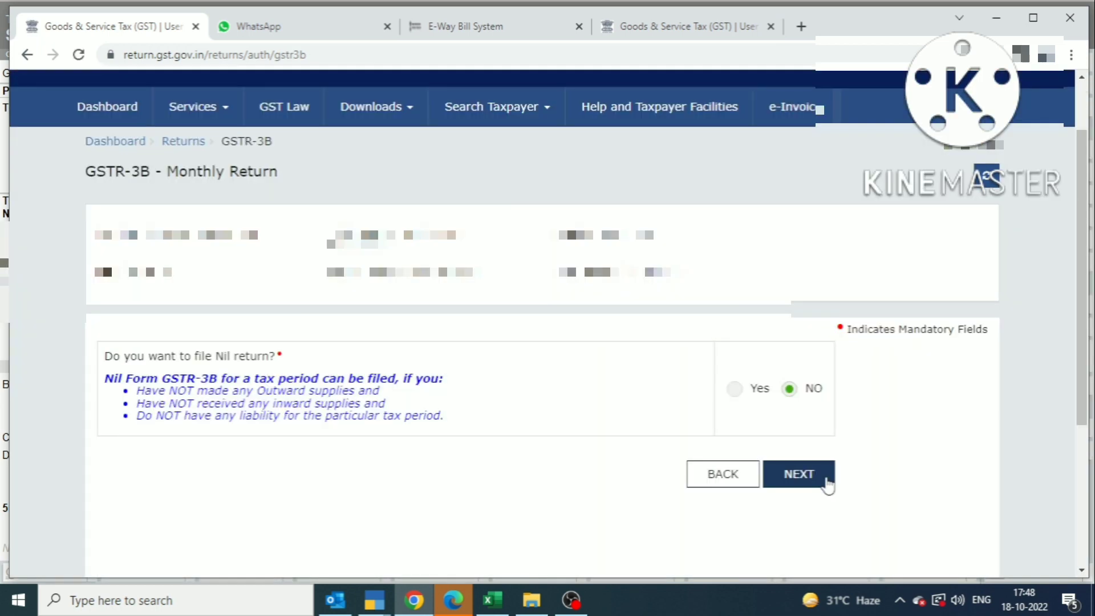
pyautogui.click(823, 473)
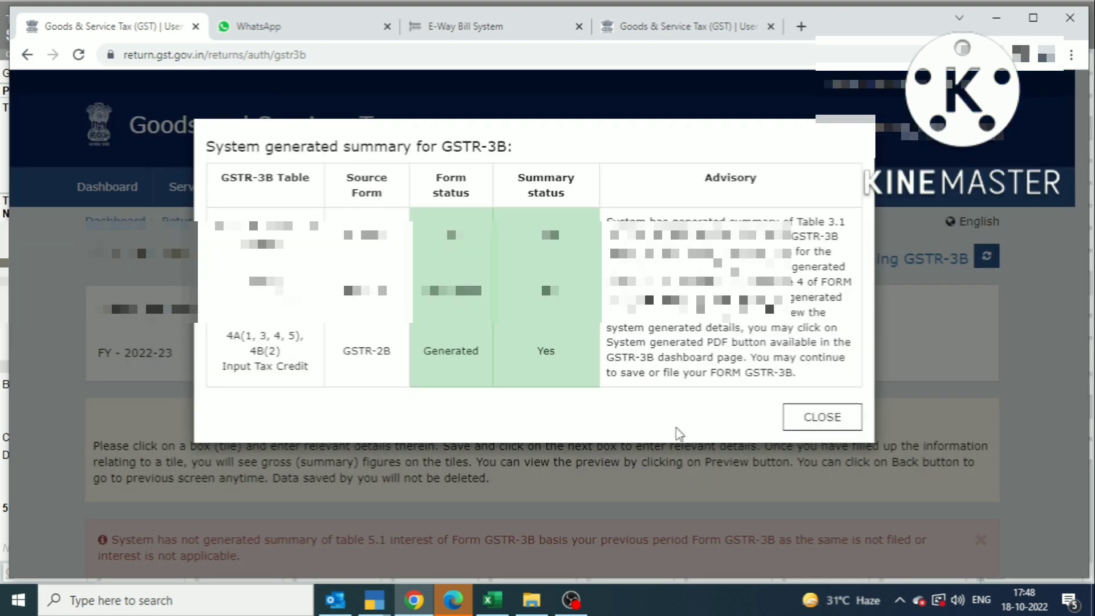
pyautogui.click(813, 426)
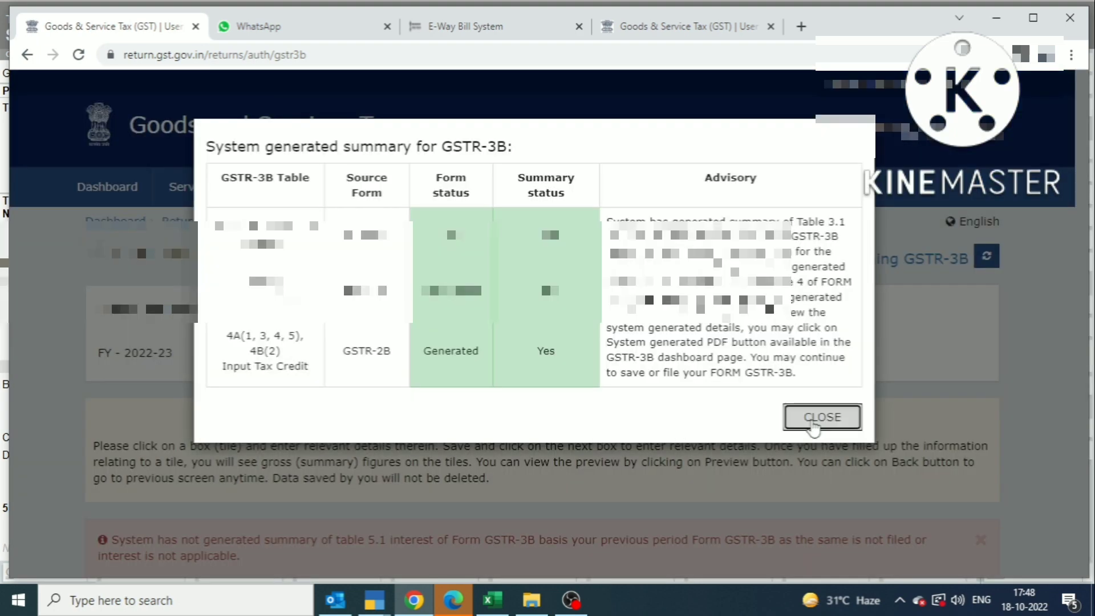
# Step: Scroll the portal down to the GSTR-3B tiles, where 3.1 shows integrated tax 68,652.00
pyautogui.scroll(-7, 249, 428)
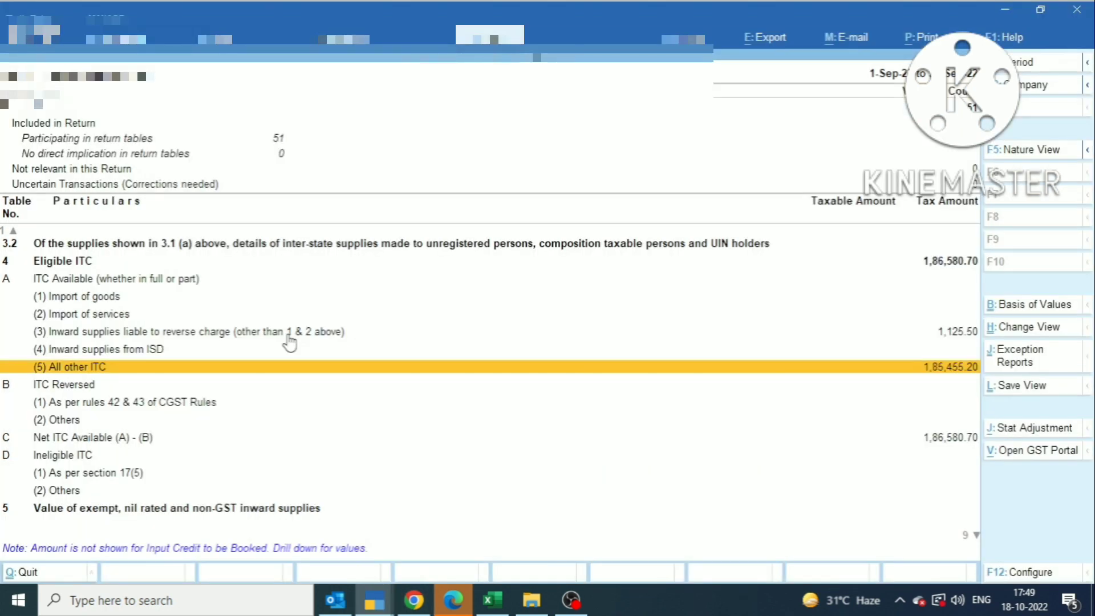
# Step: Move to table 3.1 in Tally's GSTR-3B report and glance at the portal figures
pyautogui.press('Up')
pyautogui.press('Up')
pyautogui.press('Up')
pyautogui.press('Up')
pyautogui.press('Up')
pyautogui.press('Up')
pyautogui.press('Up')
pyautogui.press('Up')
pyautogui.press('Up')
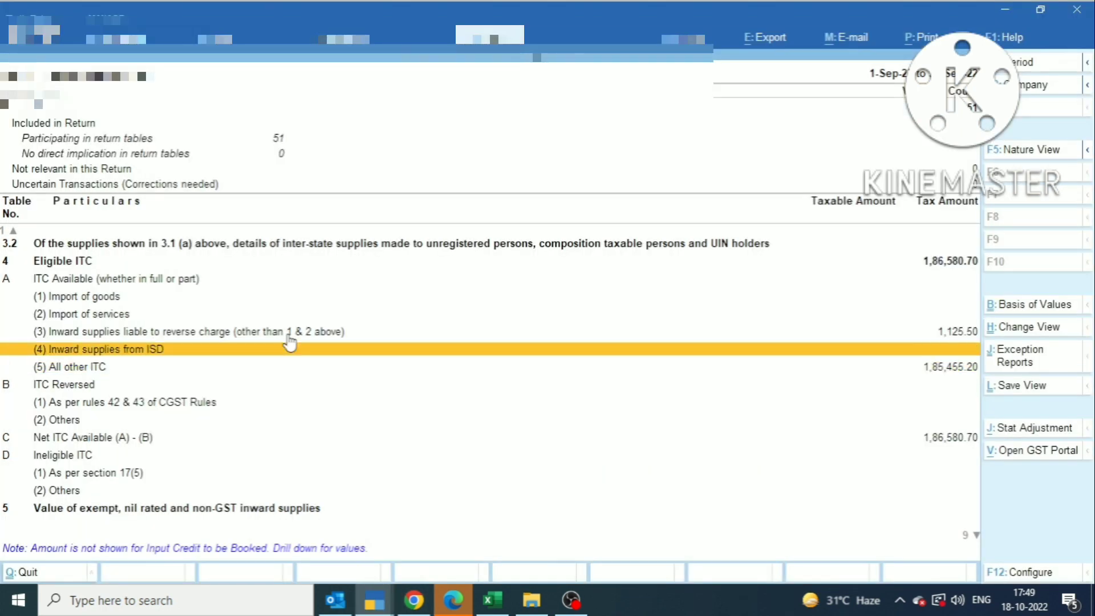
pyautogui.press('Down')
pyautogui.press('Down')
pyautogui.press('Up')
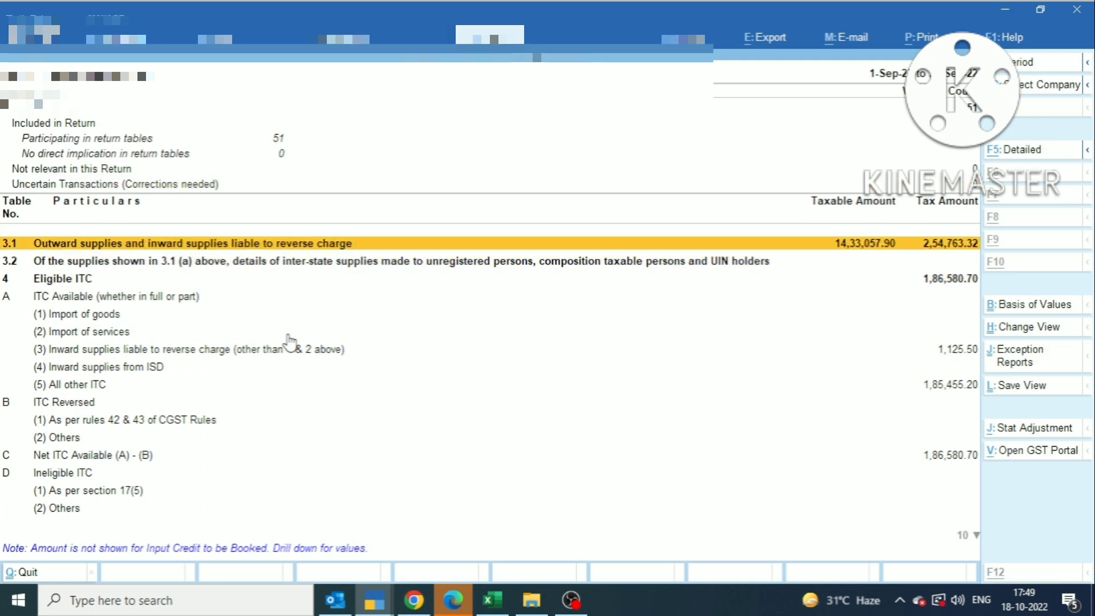
pyautogui.hotkey('alt', 'Tab')
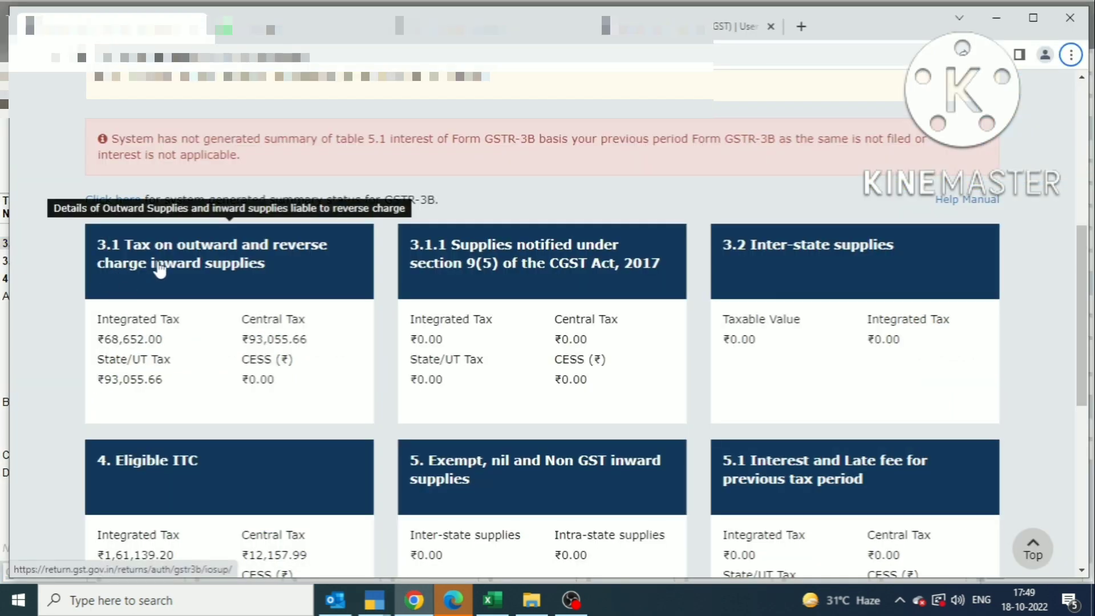
pyautogui.hotkey('alt', 'Tab')
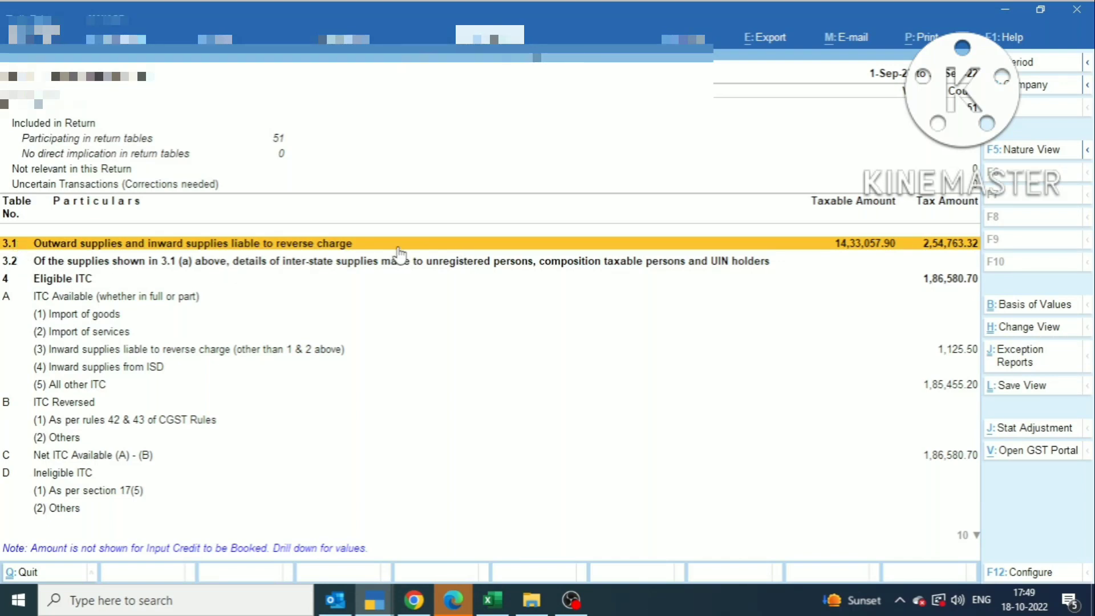
# Step: Expand table 3.1 and drill into the 3.1(a) outward taxable supplies register (14,10,547.90)
pyautogui.hotkey('shift', 'Return')
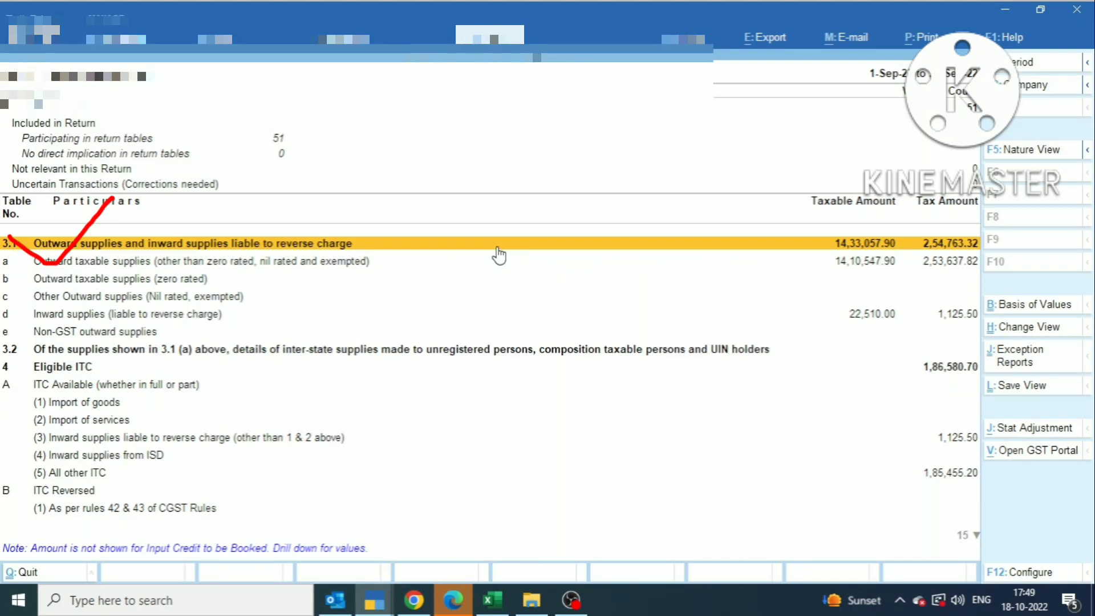
pyautogui.press('Down')
pyautogui.press('Return')
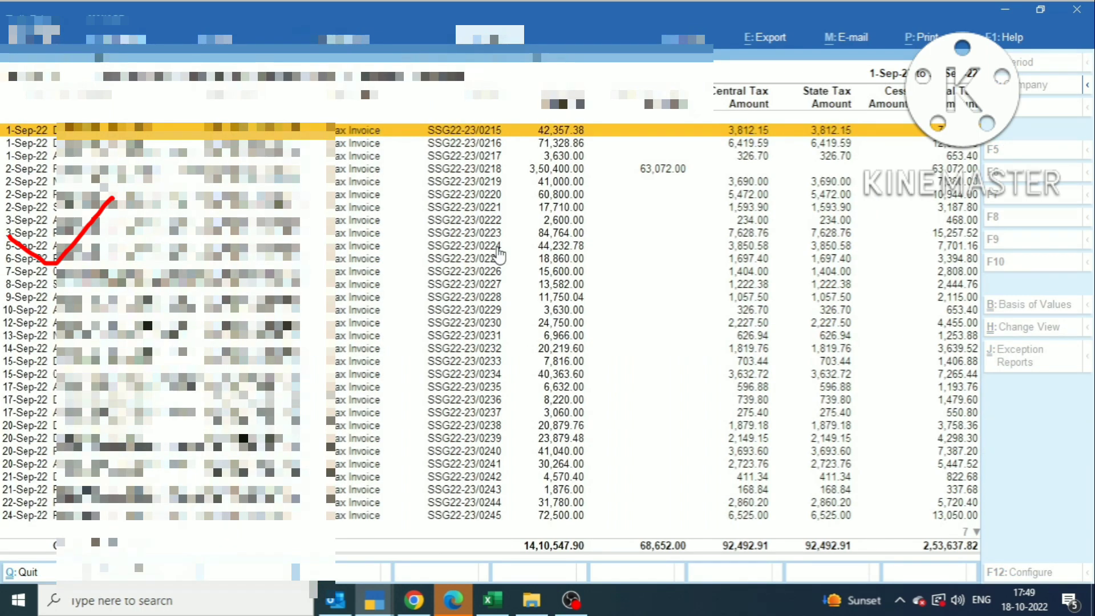
pyautogui.press('Down')
pyautogui.press('Down')
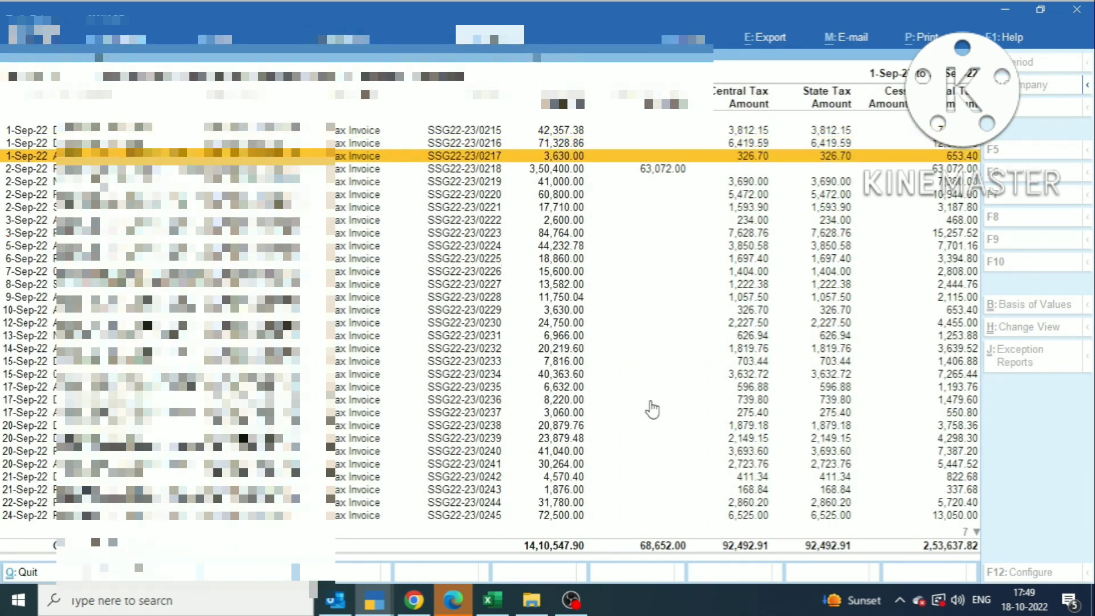
pyautogui.hotkey('alt', 'Tab')
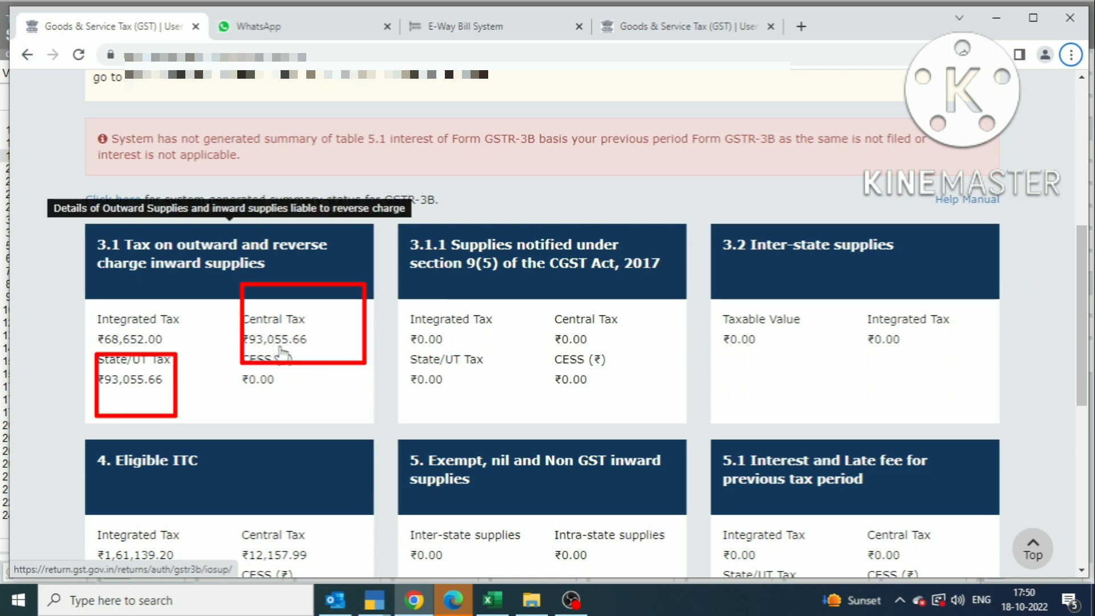
# Step: Compare Tally's register totals, then open the portal's 3.1 outward and reverse-charge supplies tile
pyautogui.hotkey('alt', 'Tab')
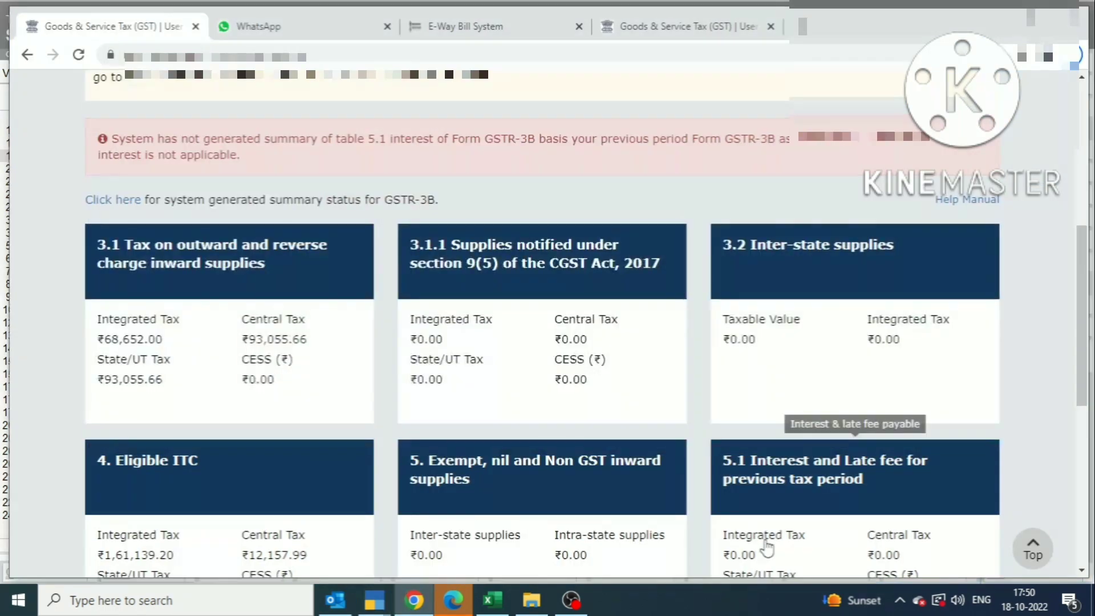
pyautogui.click(253, 288)
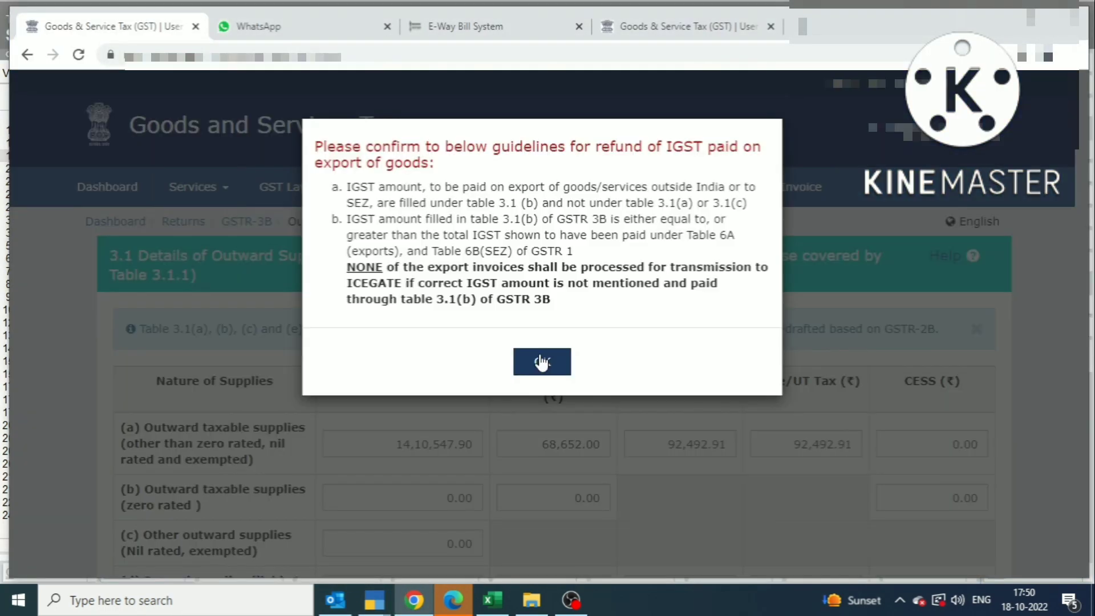
# Step: Acknowledge the guidelines and compare table 3.1 figures with Tally's voucher register totals
pyautogui.click(541, 359)
pyautogui.scroll(-3, 782, 403)
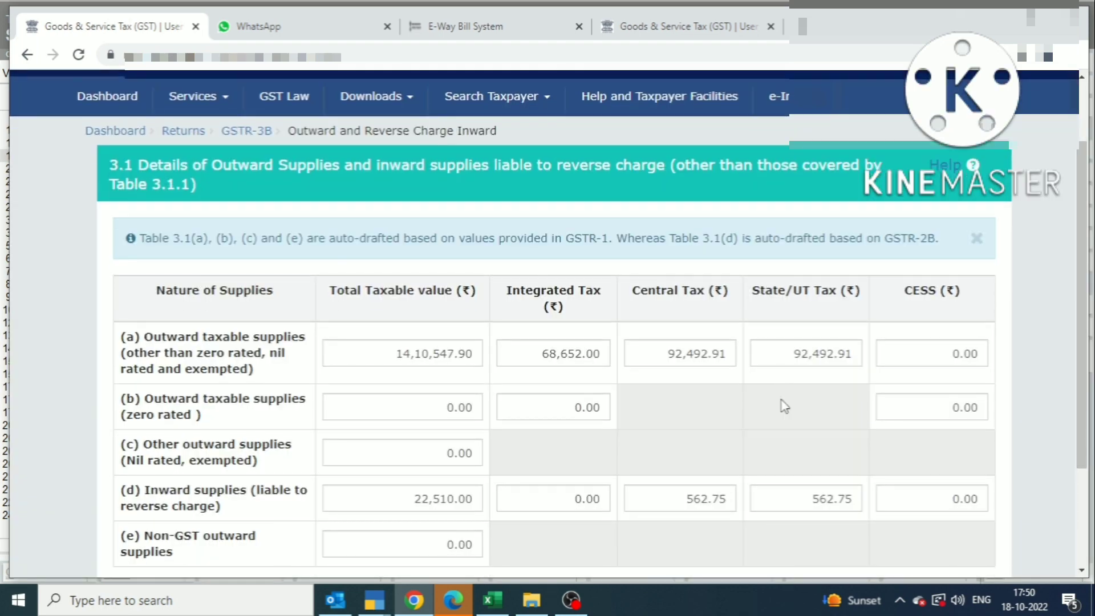
pyautogui.hotkey('alt', 'Tab')
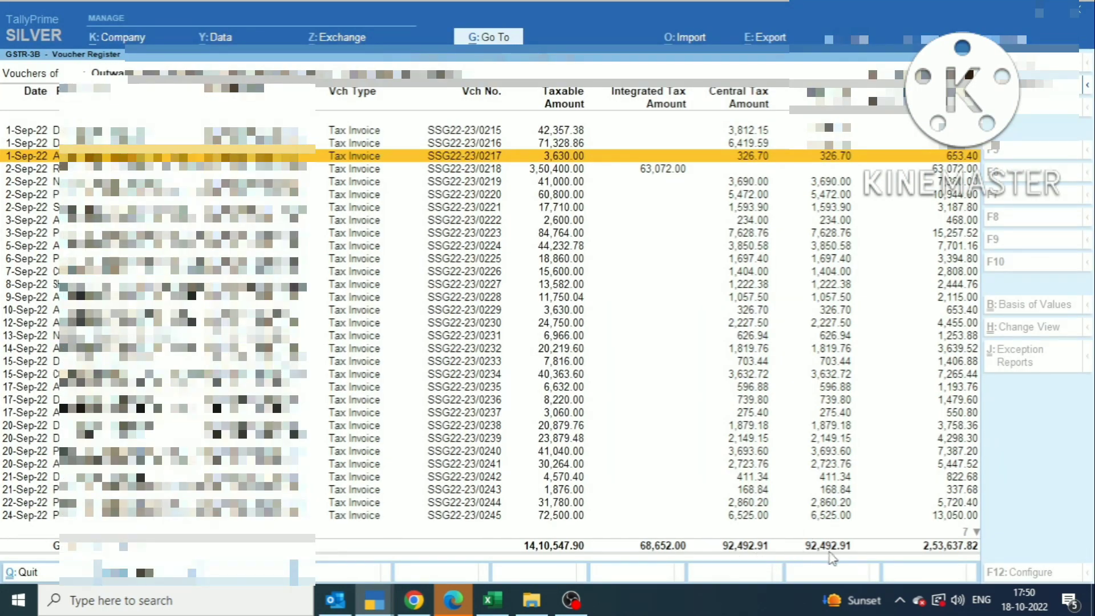
pyautogui.hotkey('alt', 'Tab')
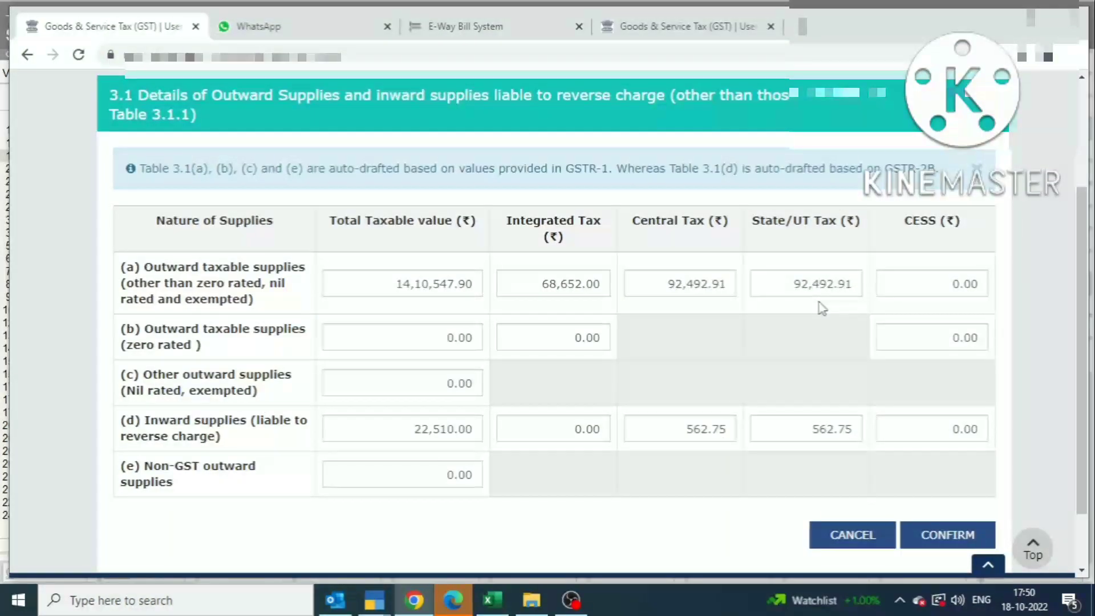
pyautogui.hotkey('alt', 'Tab')
pyautogui.hotkey('alt', 'Tab')
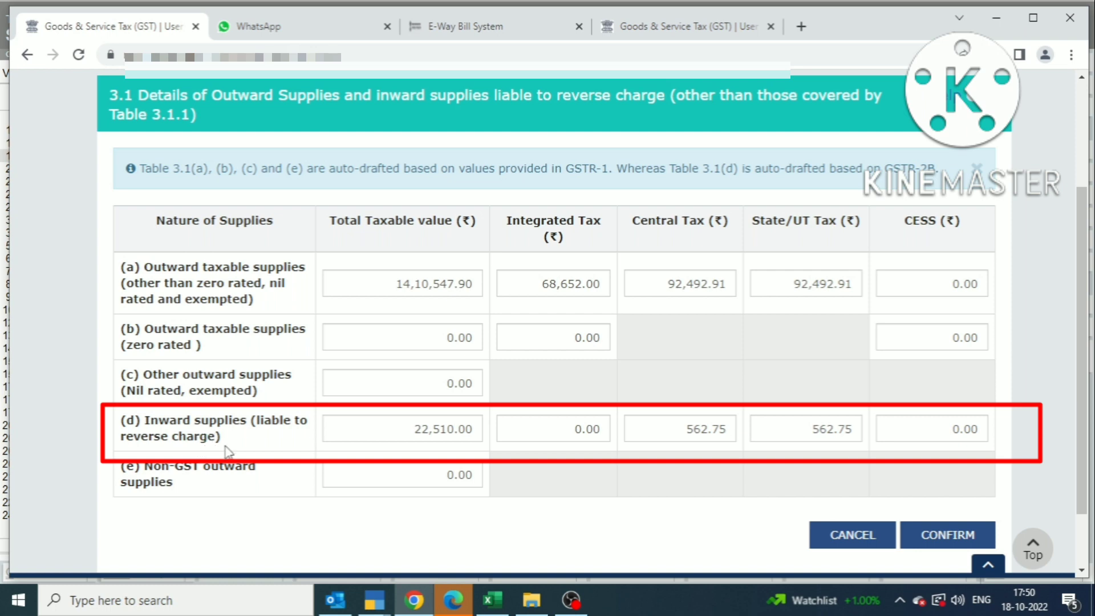
# Step: Check row (d): taxable value 22,510.00 with central and state tax of 562.75 each
pyautogui.moveTo(471, 428); pyautogui.dragTo(420, 431)
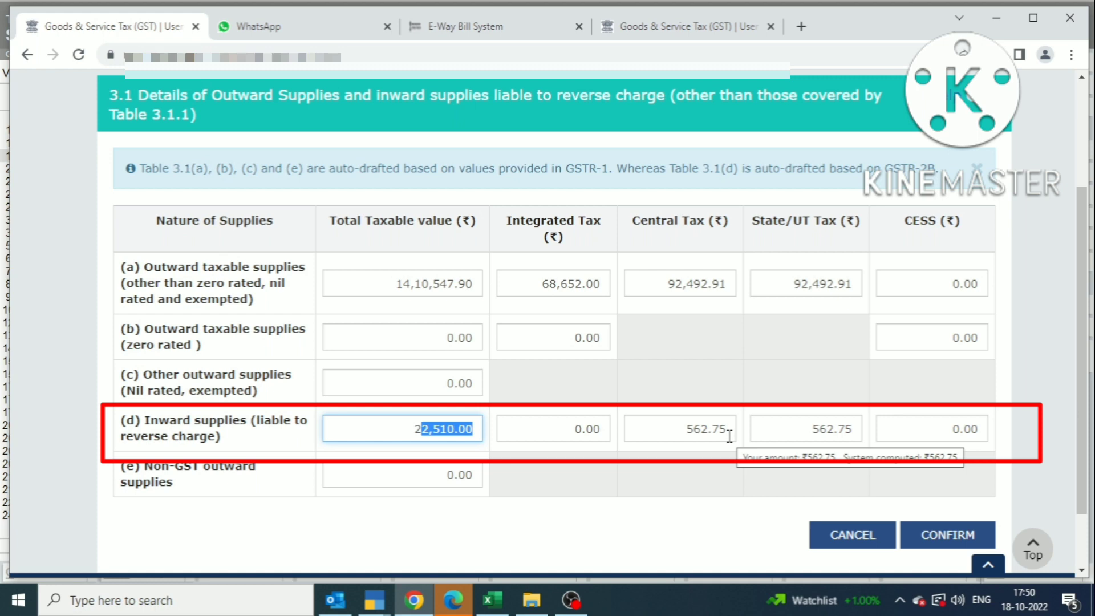
pyautogui.moveTo(855, 429); pyautogui.dragTo(847, 429)
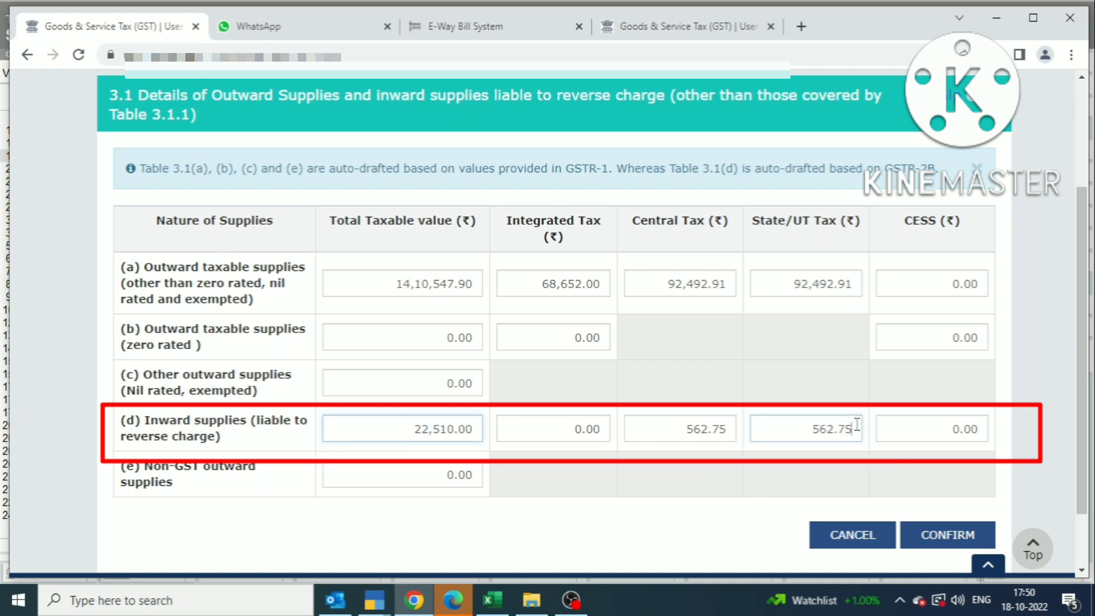
pyautogui.click(731, 429)
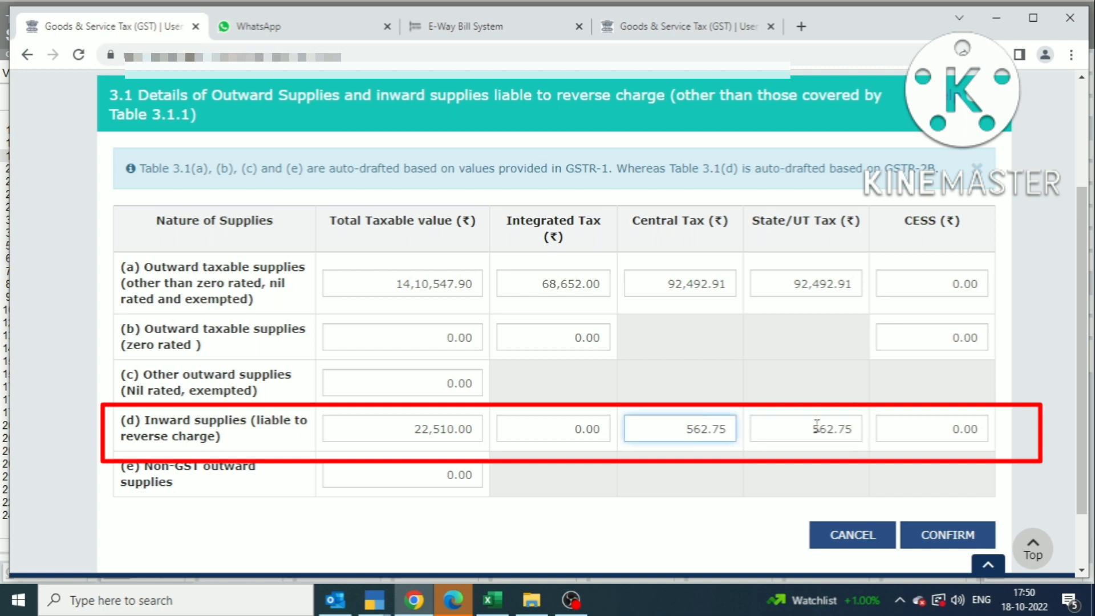
pyautogui.moveTo(855, 429); pyautogui.dragTo(807, 429)
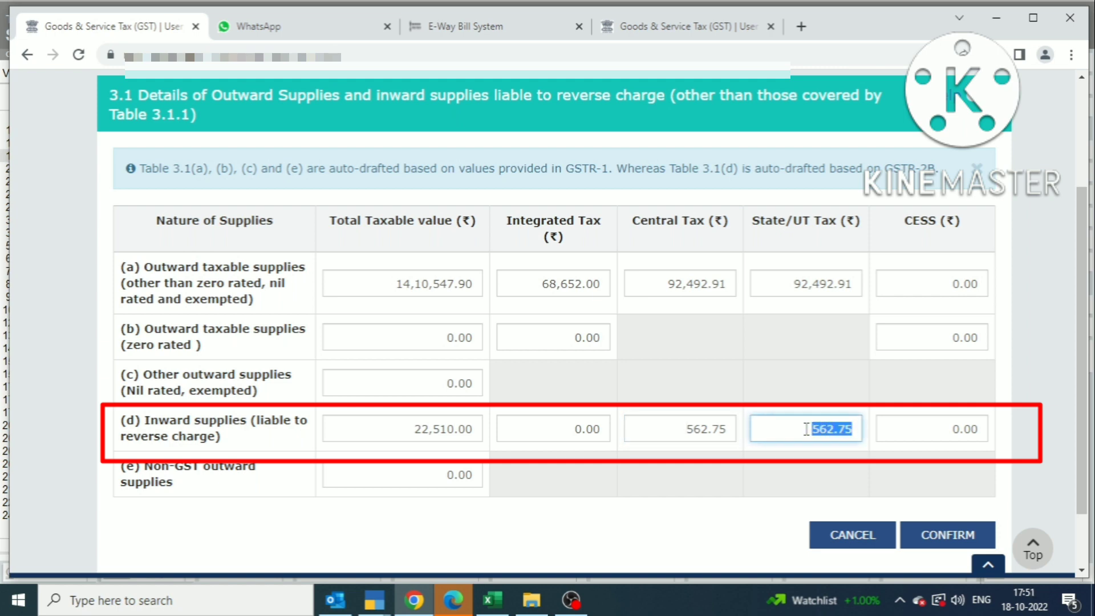
pyautogui.click(822, 476)
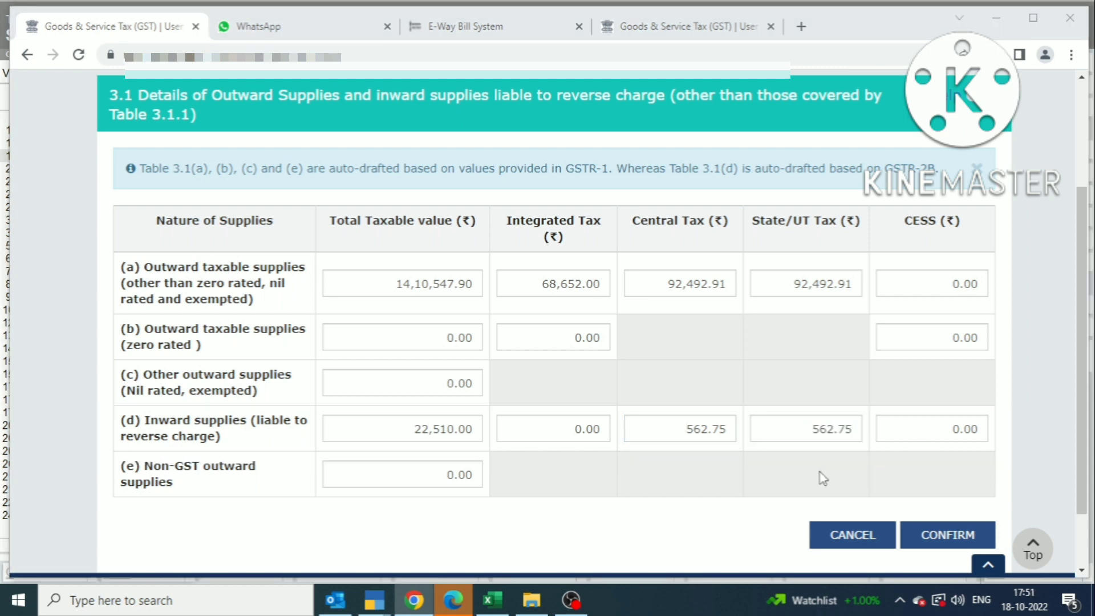
# Step: Return to Tally's GSTR-3B summary at the reverse-charge row (22,510.00, tax 1,125.50)
pyautogui.hotkey('alt', 'Tab')
pyautogui.press('Escape')
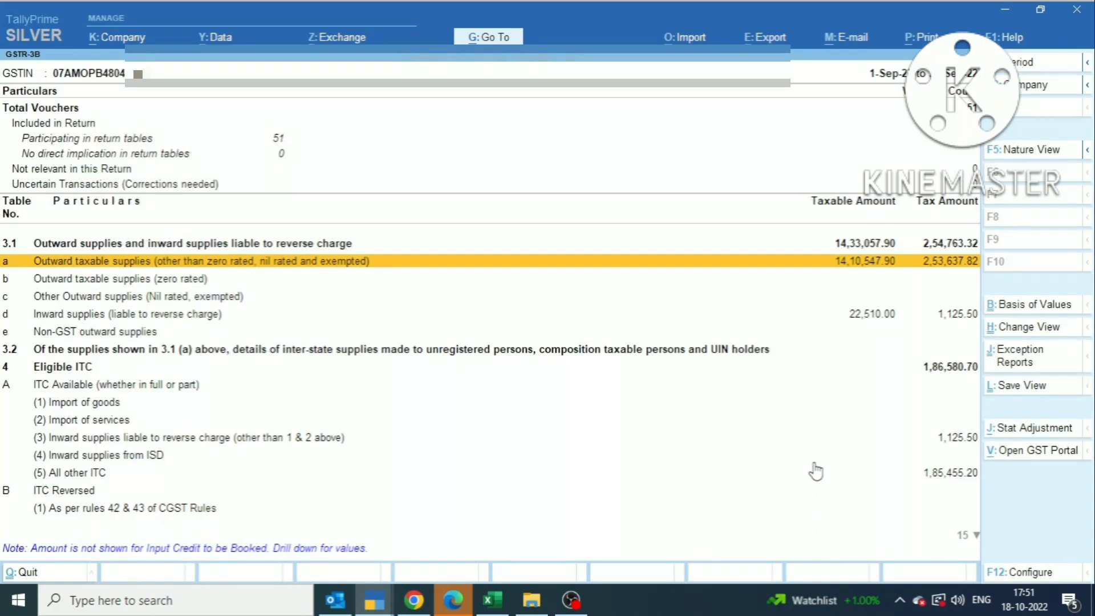
pyautogui.press('Down')
pyautogui.press('Down')
pyautogui.press('Down')
pyautogui.press('Down')
pyautogui.press('Down')
pyautogui.press('Down')
pyautogui.press('Down')
pyautogui.press('Down')
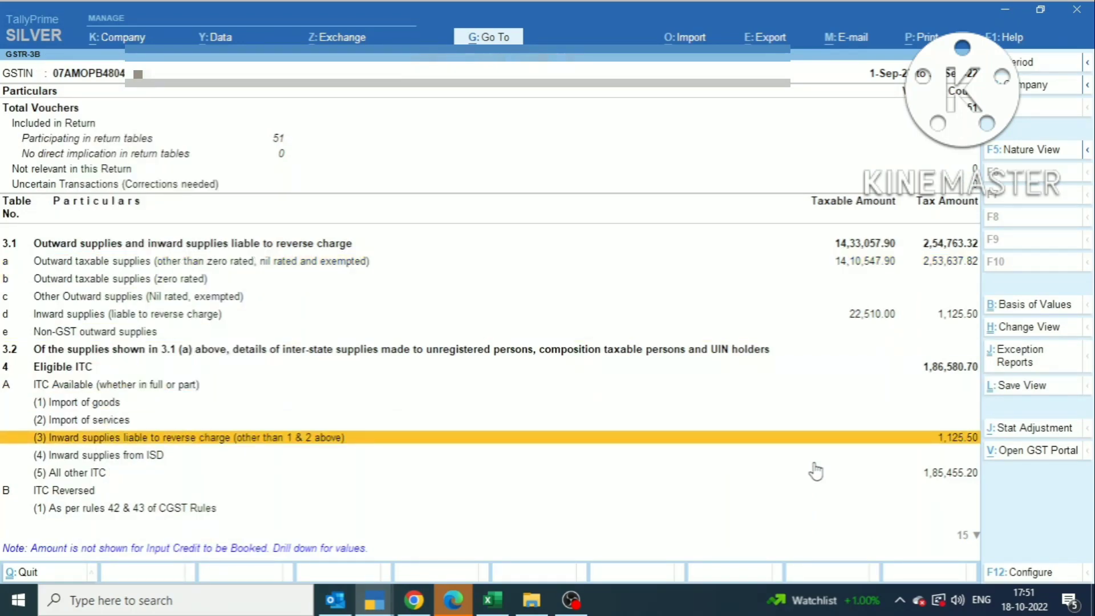
pyautogui.hotkey('alt', 'Tab')
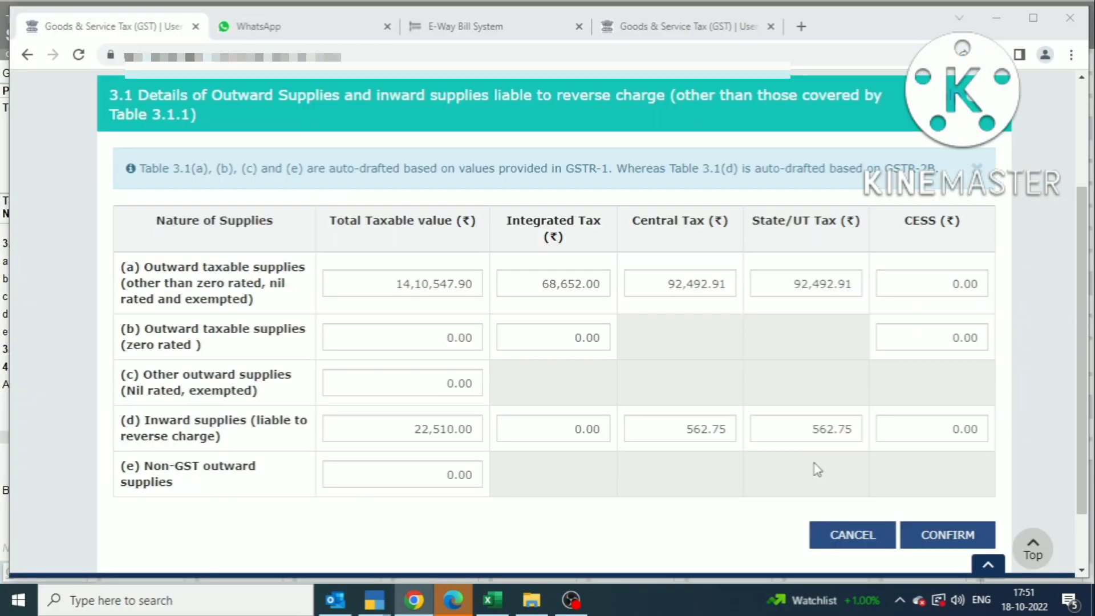
pyautogui.hotkey('alt', 'Tab')
pyautogui.press('Return')
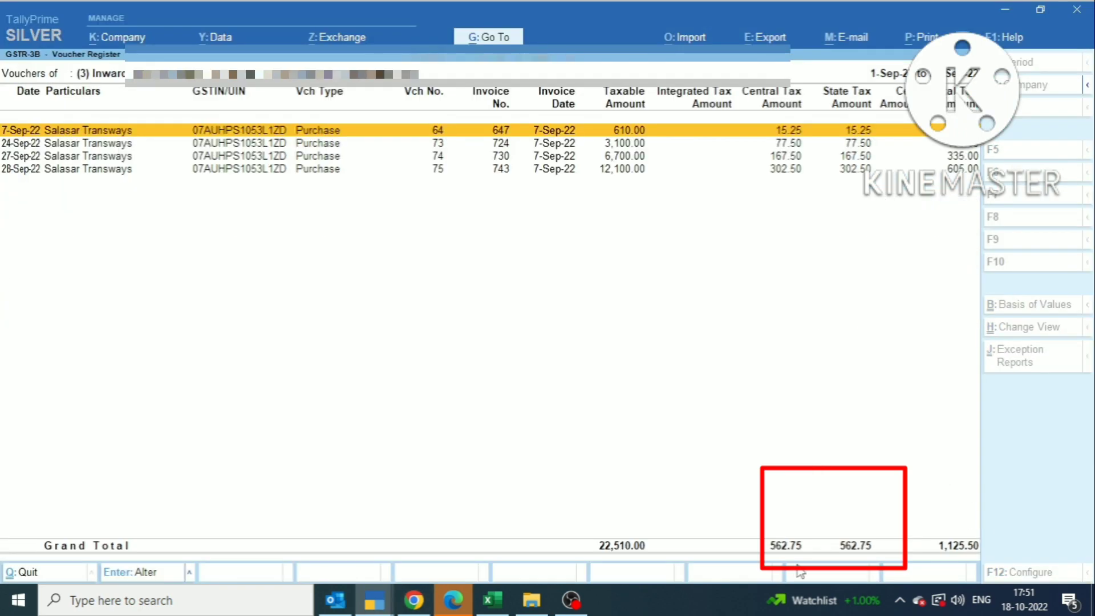
pyautogui.hotkey('alt', 'Tab')
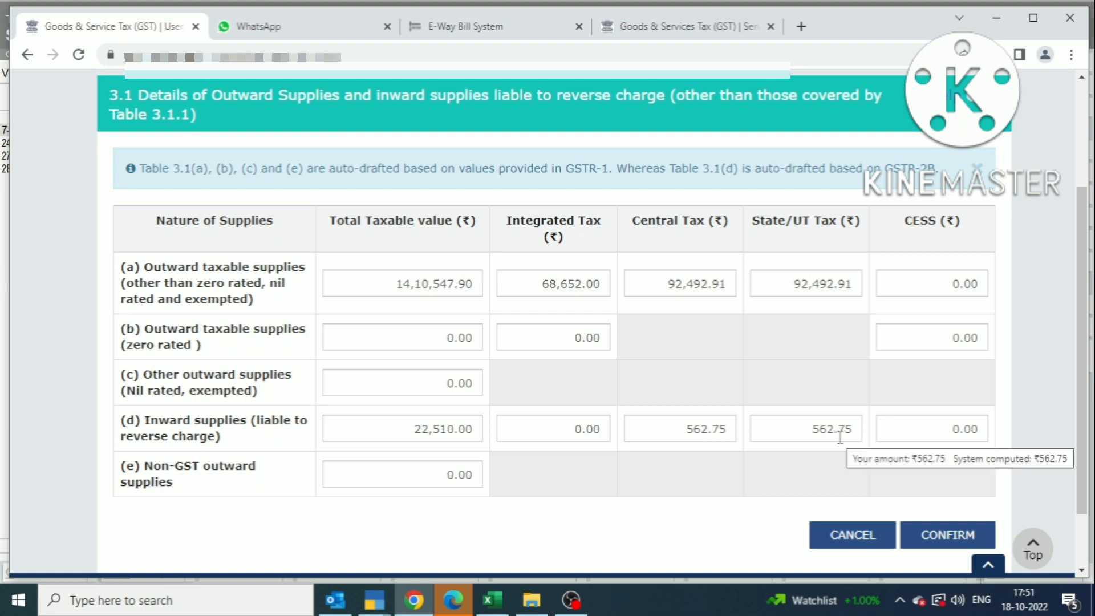
pyautogui.hotkey('alt', 'Tab')
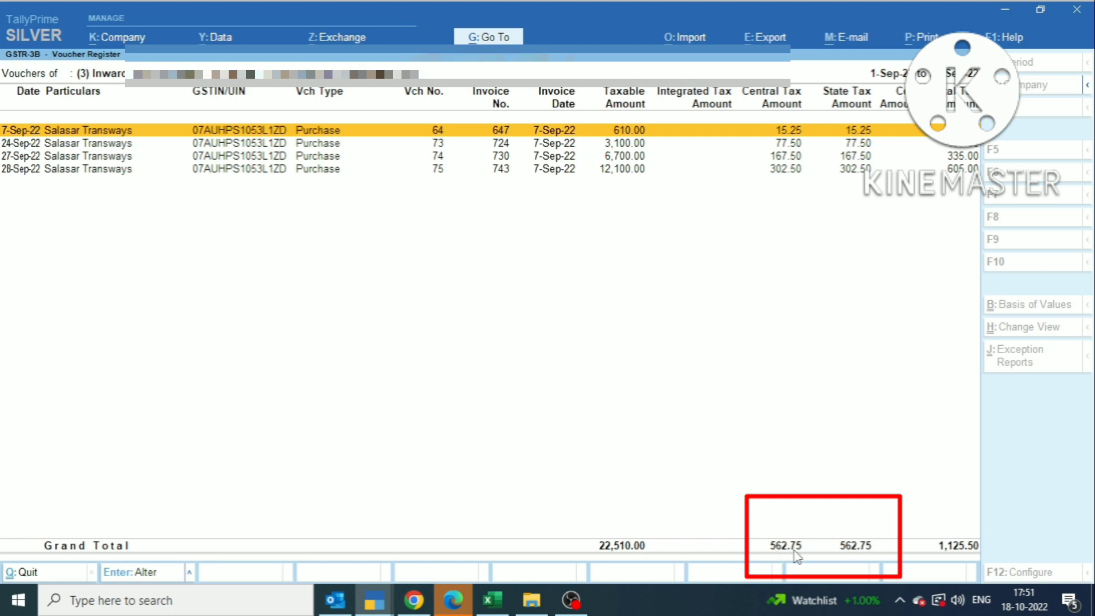
pyautogui.hotkey('alt', 'Tab')
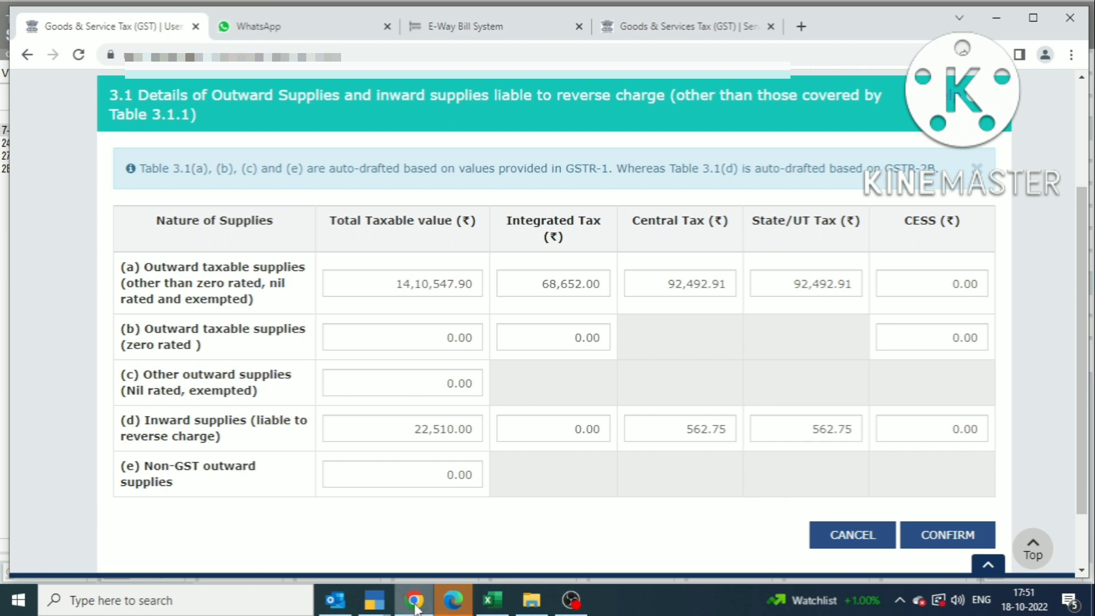
pyautogui.click(374, 600)
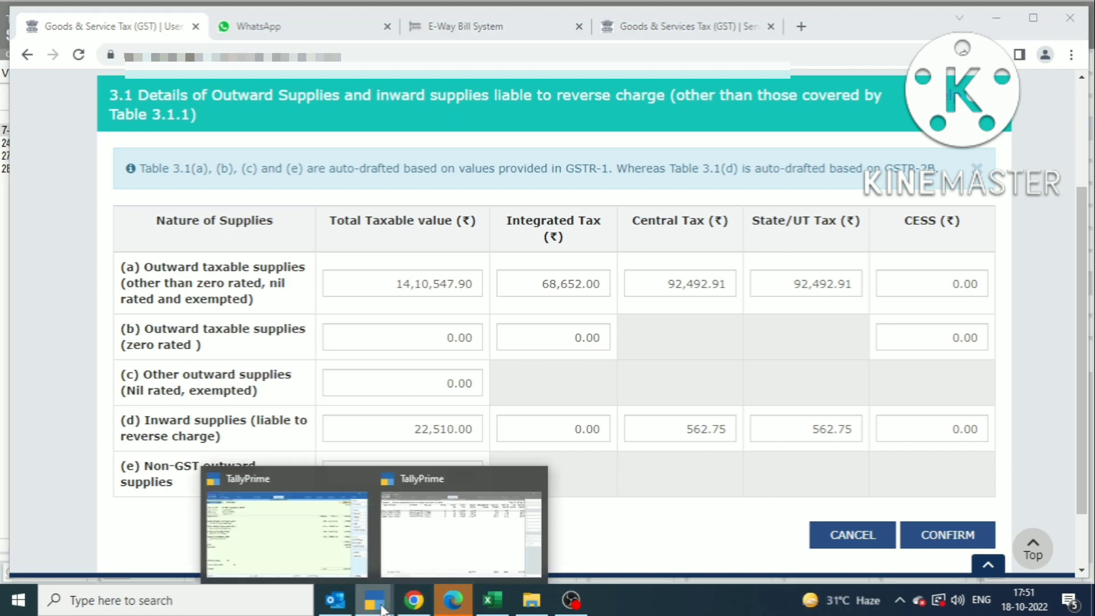
pyautogui.click(423, 544)
pyautogui.press('Escape')
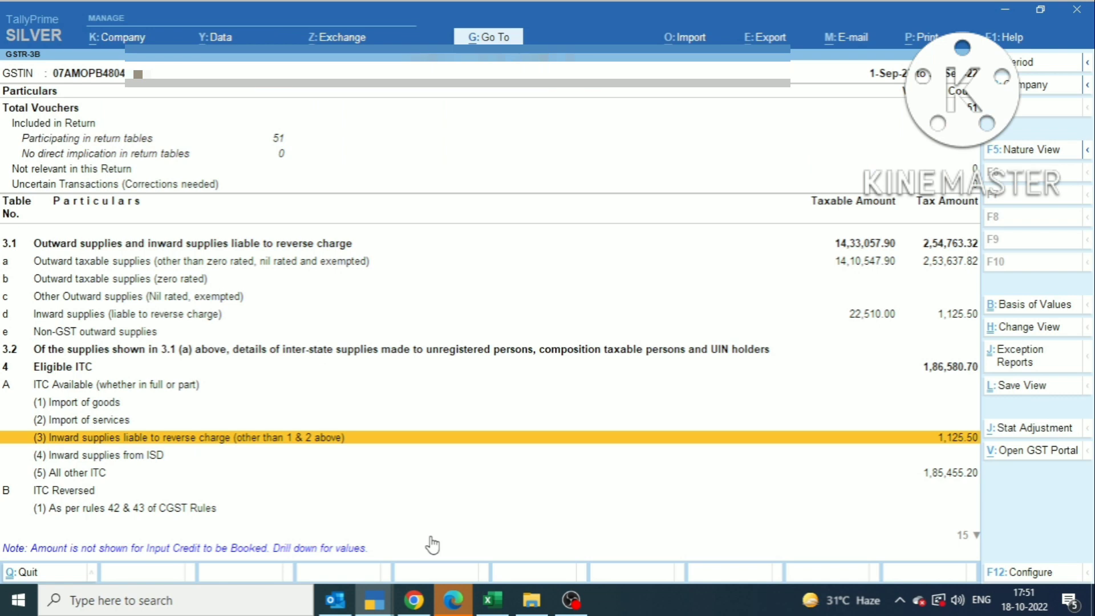
pyautogui.press('Up')
pyautogui.press('Up')
pyautogui.press('Up')
pyautogui.press('Down')
pyautogui.press('Down')
pyautogui.press('Down')
pyautogui.hotkey('alt', 'Tab')
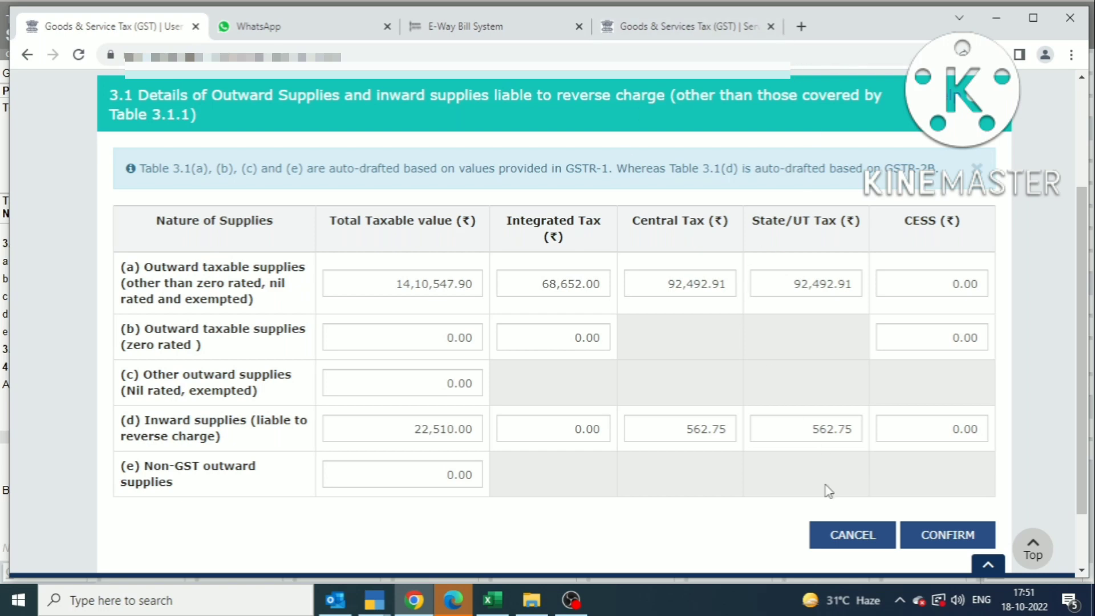
pyautogui.hotkey('alt', 'Tab')
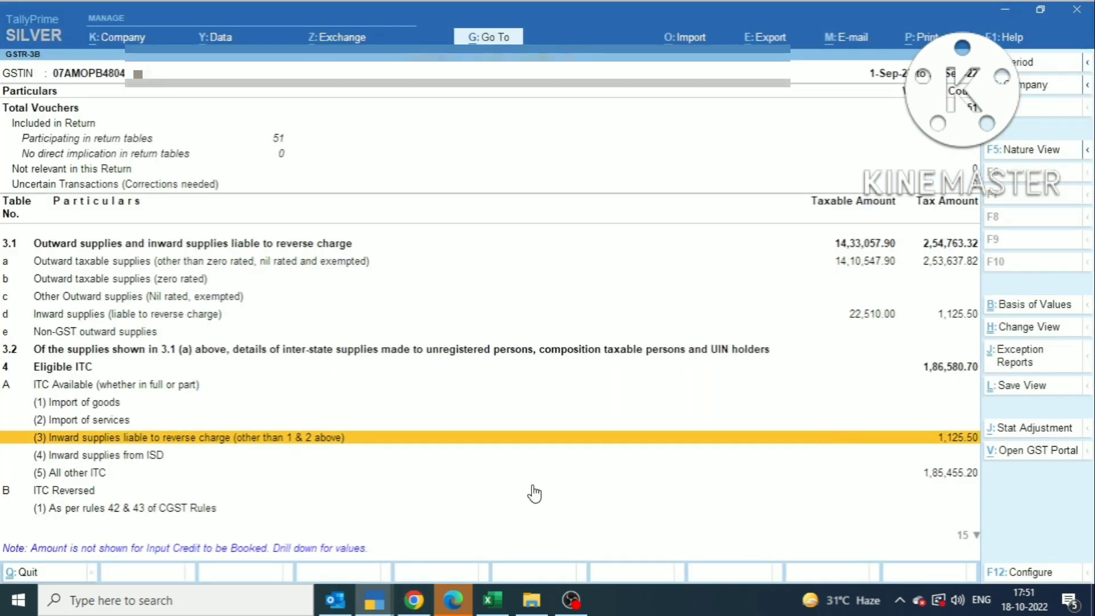
pyautogui.hotkey('alt', 'Tab')
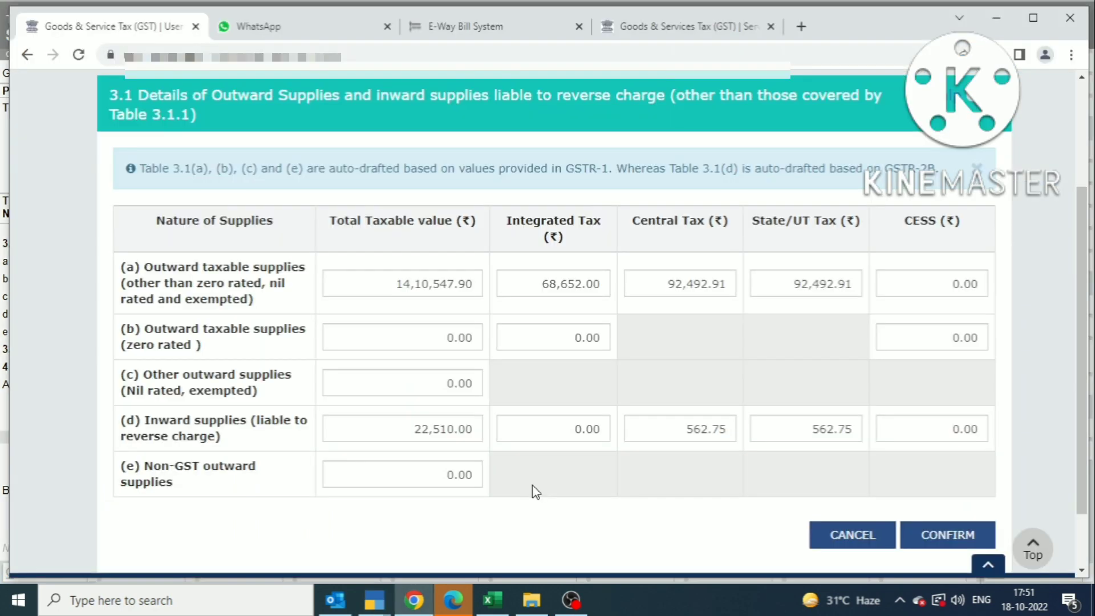
# Step: Cancel the table 3.1 details and log in with the username, password and captcha
pyautogui.click(851, 537)
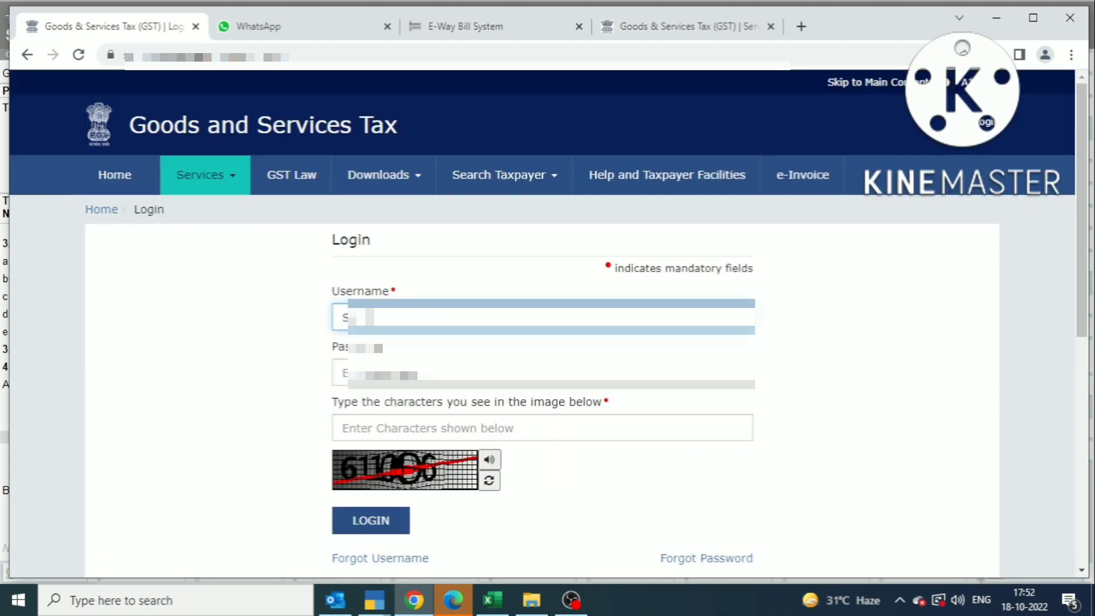
pyautogui.write('******')
pyautogui.press('Tab')
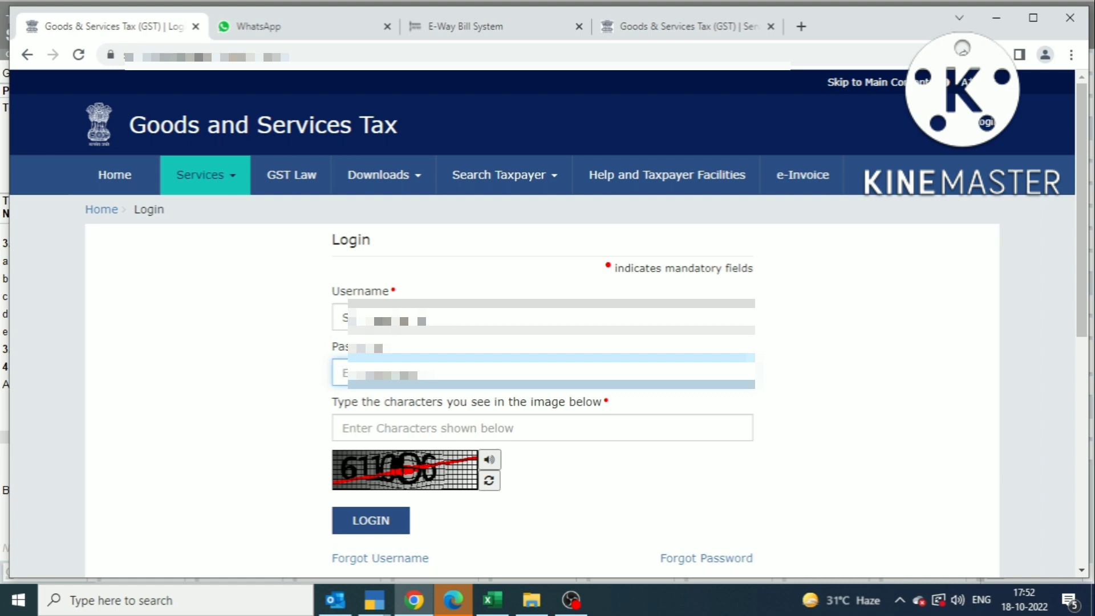
pyautogui.write('***')
pyautogui.click(469, 434)
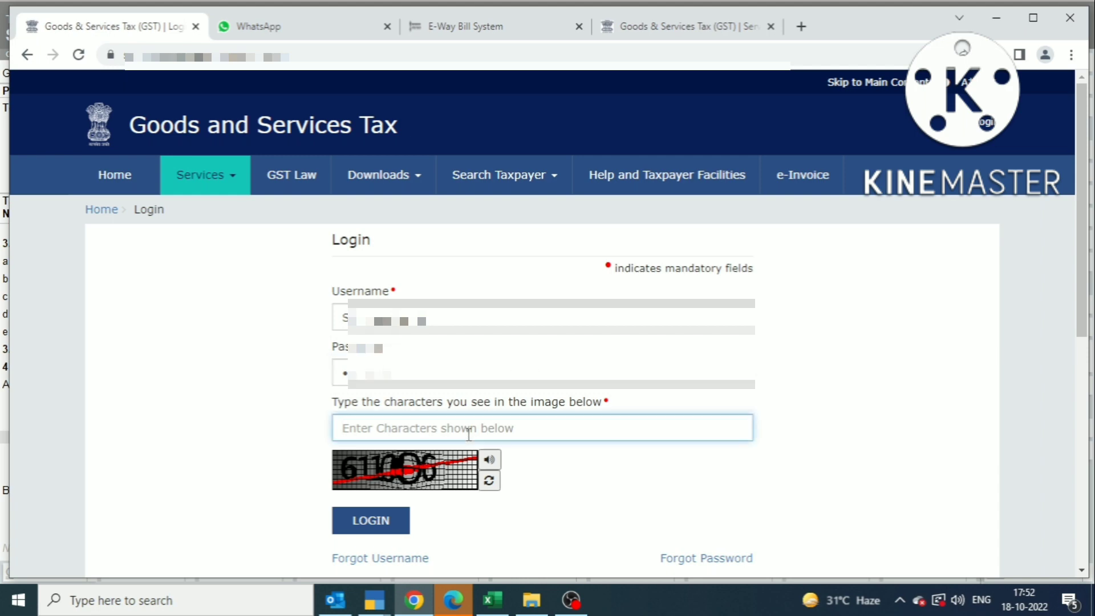
pyautogui.write('611006')
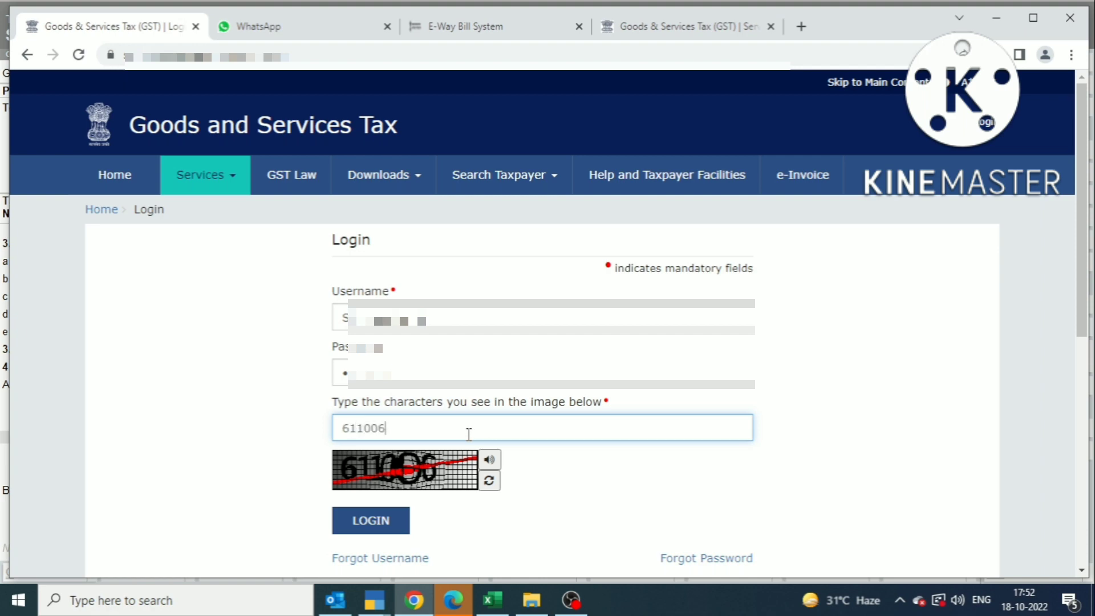
pyautogui.click(387, 521)
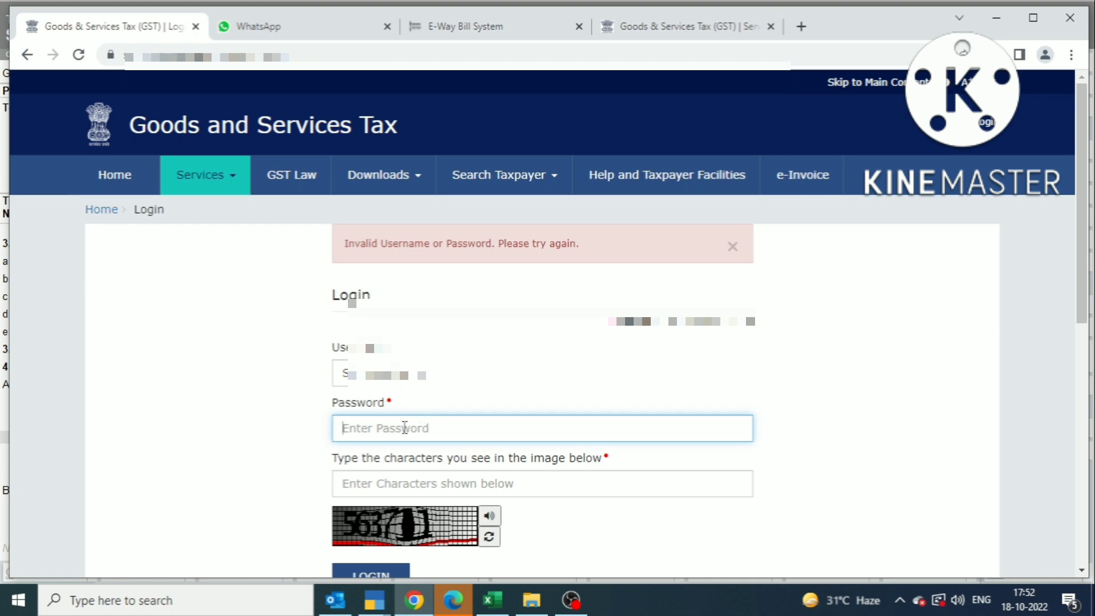
# Step: Retry the login with the password and new captcha after the invalid-login error
pyautogui.write('******')
pyautogui.click(433, 419)
pyautogui.write('5726')
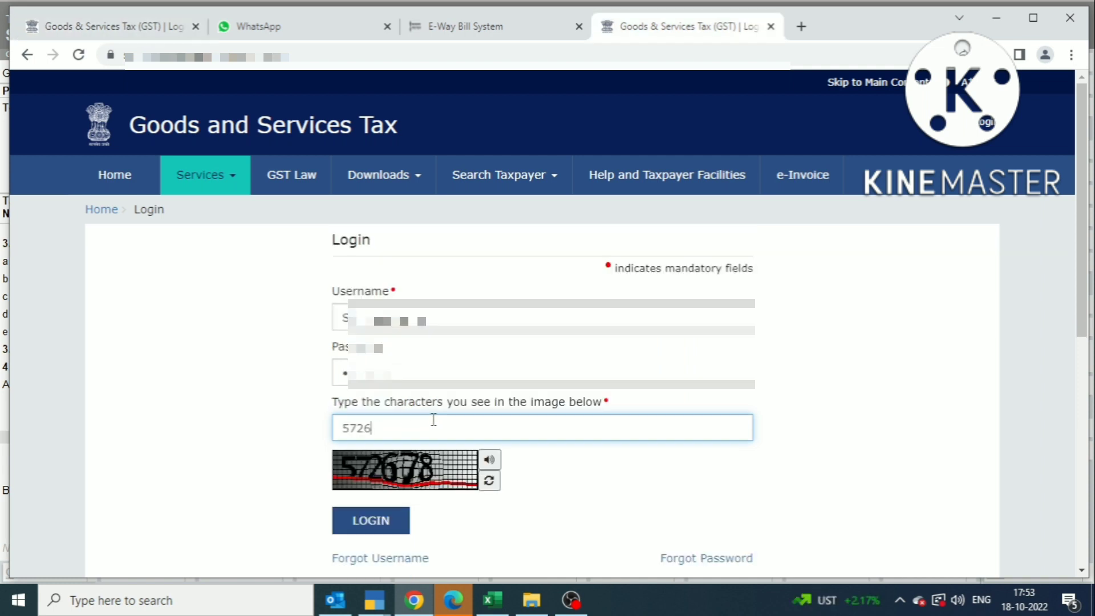
pyautogui.write('78')
pyautogui.click(399, 522)
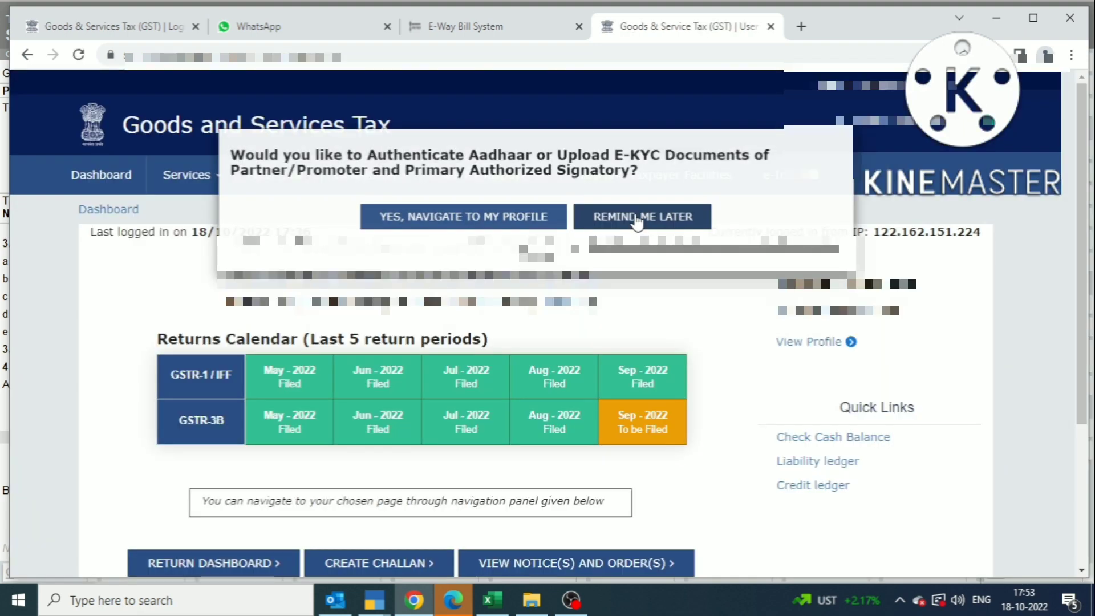
# Step: Skip the Aadhaar prompt and prepare the September 2022-23 GSTR-3B online from the Returns Dashboard
pyautogui.click(637, 220)
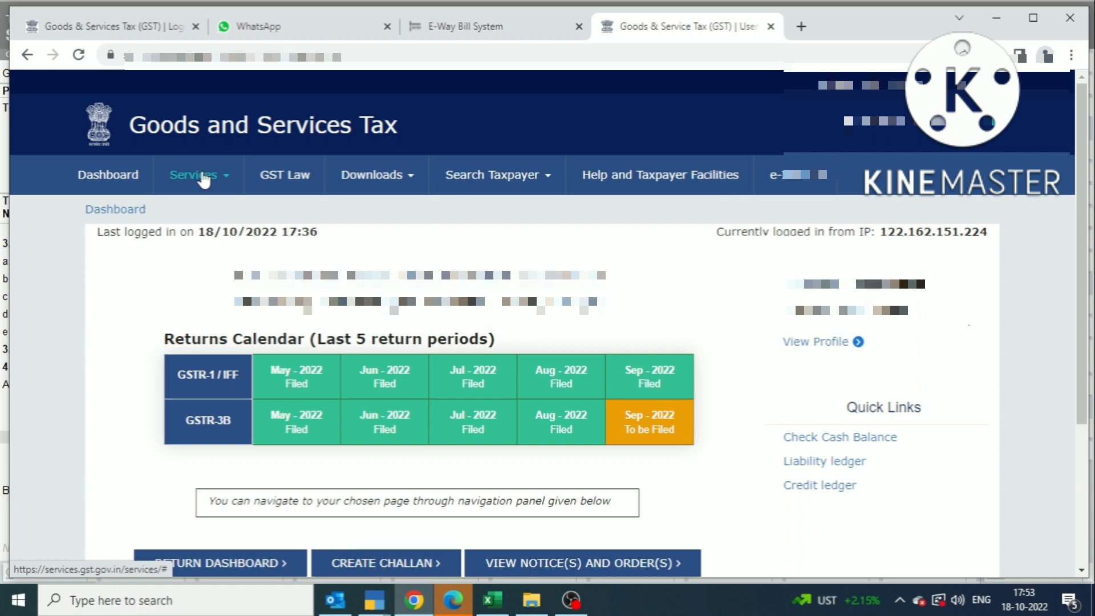
pyautogui.click(194, 174)
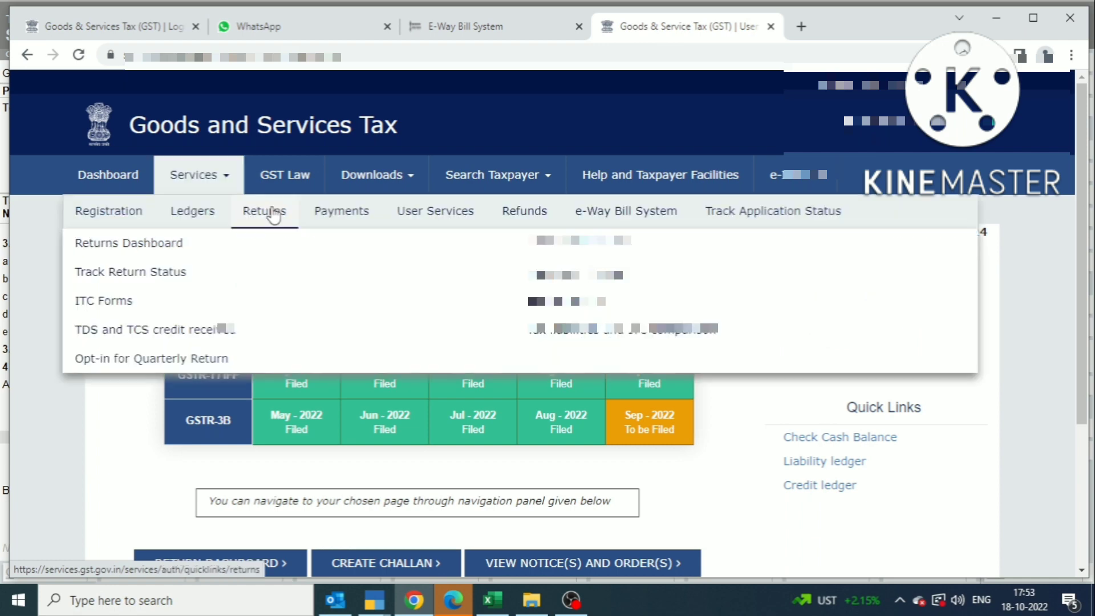
pyautogui.click(179, 251)
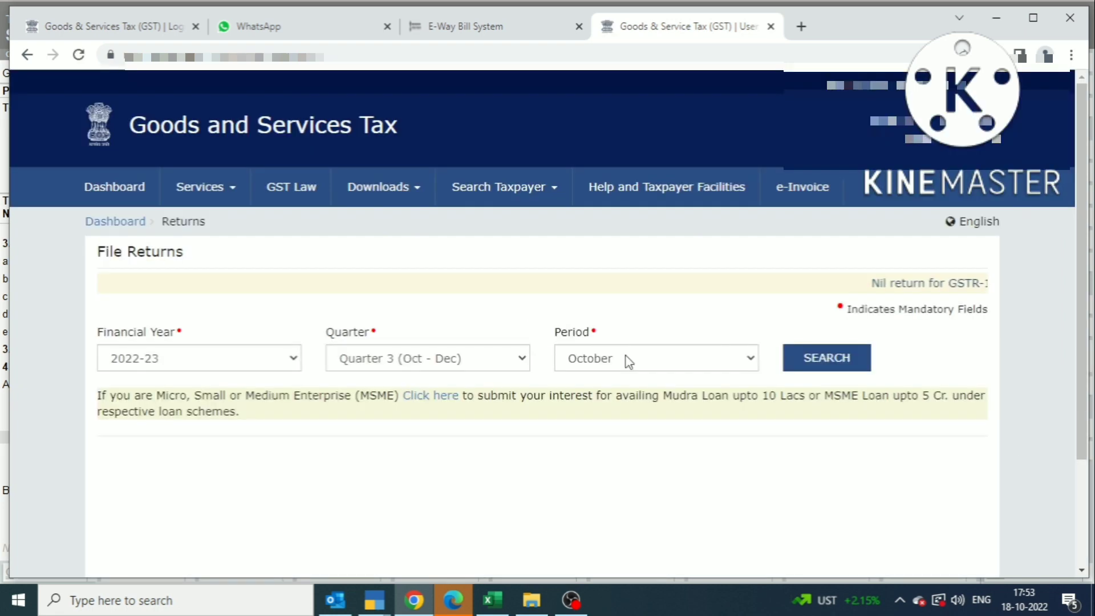
pyautogui.click(627, 360)
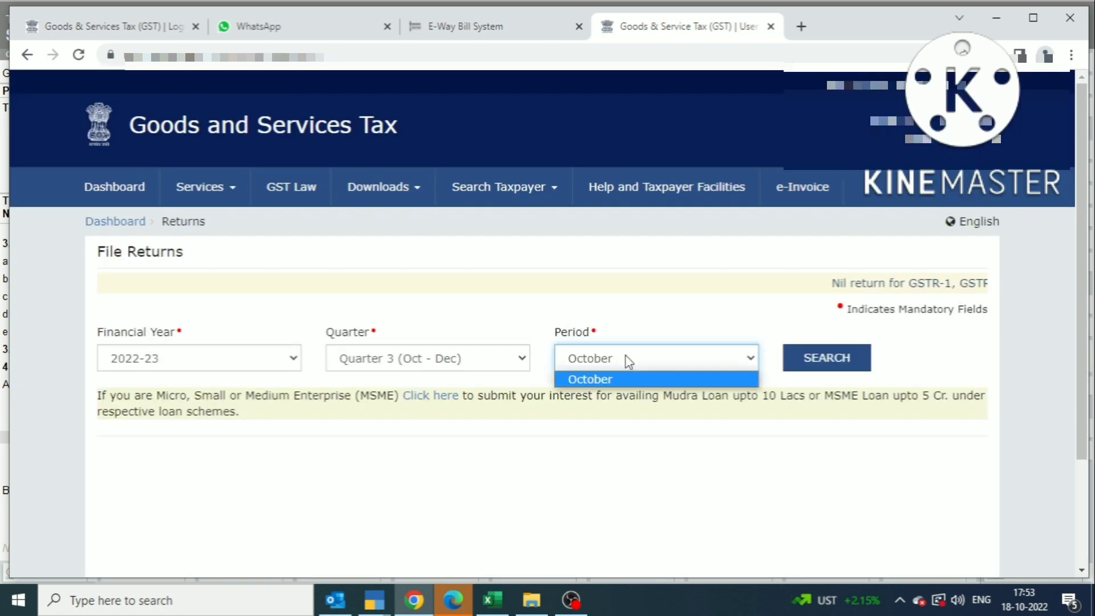
pyautogui.click(811, 368)
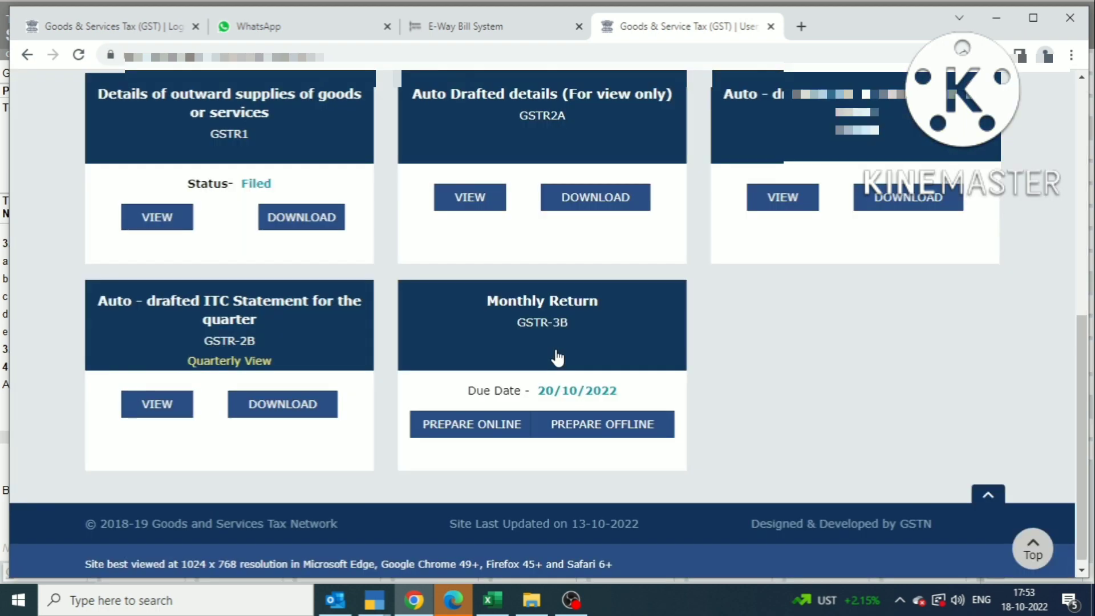
pyautogui.click(557, 358)
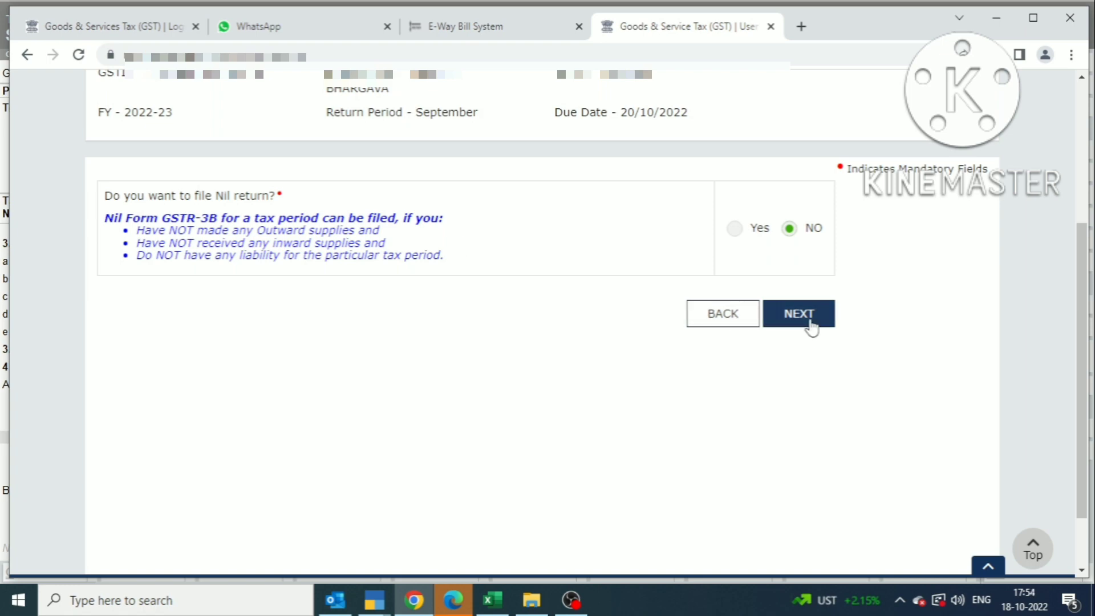
pyautogui.click(812, 329)
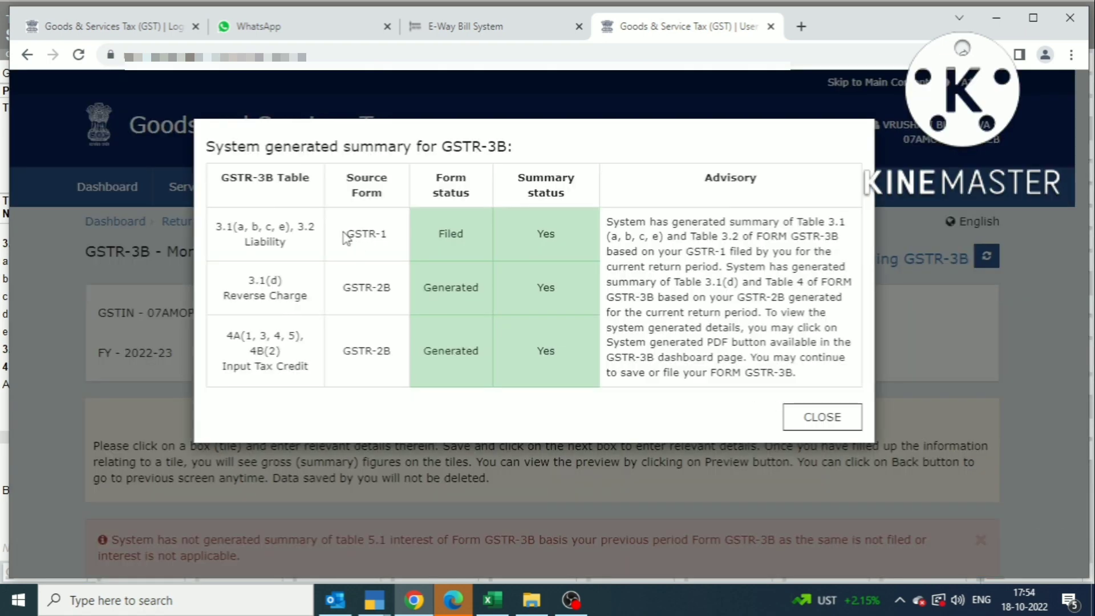
pyautogui.click(821, 418)
pyautogui.scroll(-5, 605, 406)
pyautogui.scroll(-8, 605, 406)
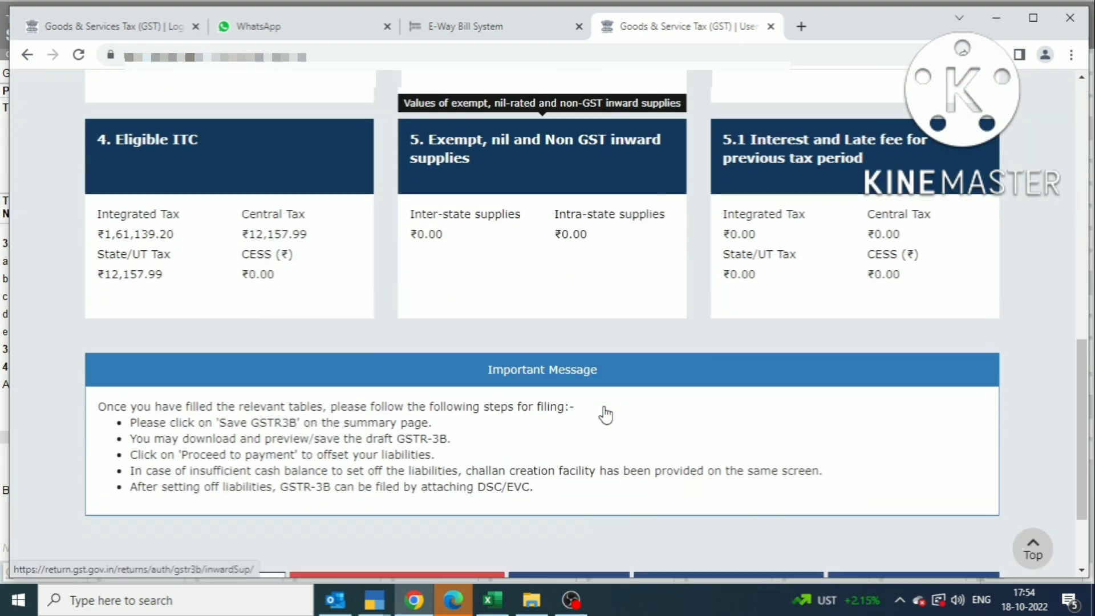
pyautogui.scroll(3, 552, 366)
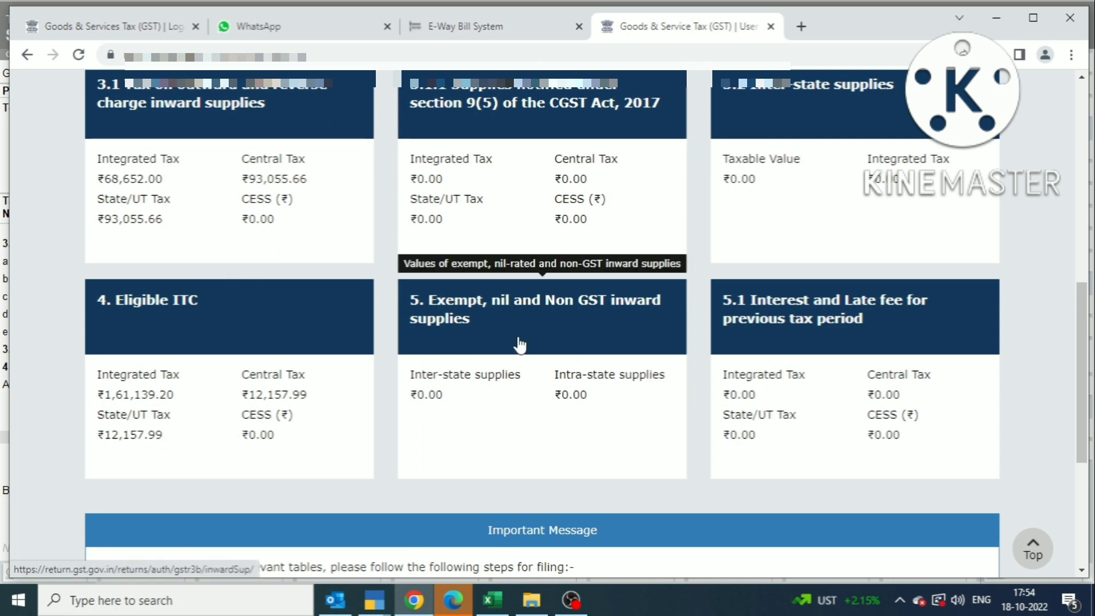
pyautogui.scroll(1, 513, 347)
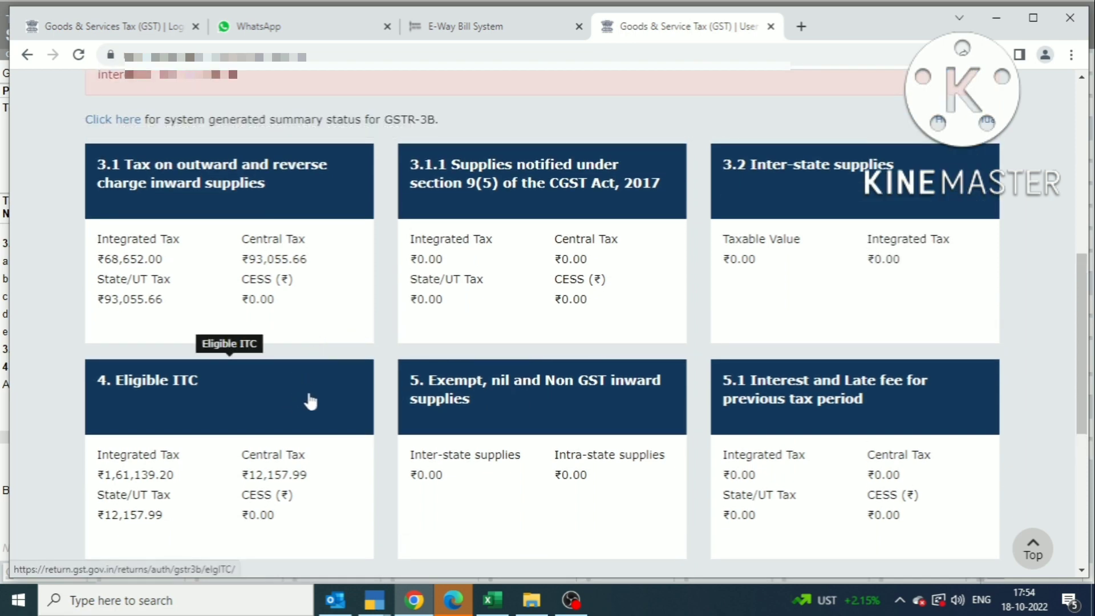
pyautogui.hotkey('alt', 'Tab')
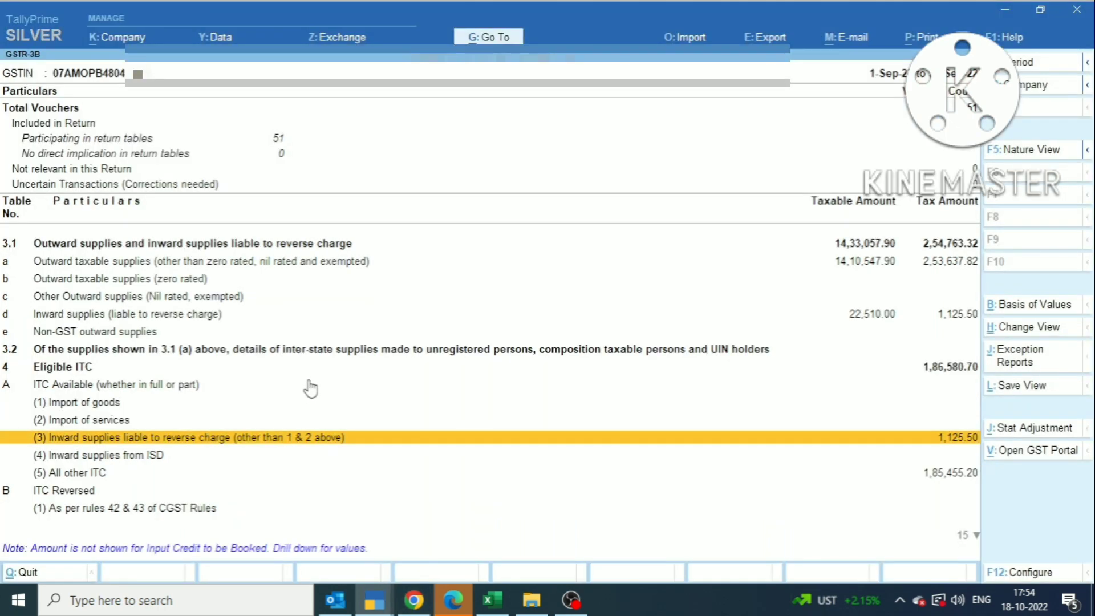
pyautogui.hotkey('alt', 'Tab')
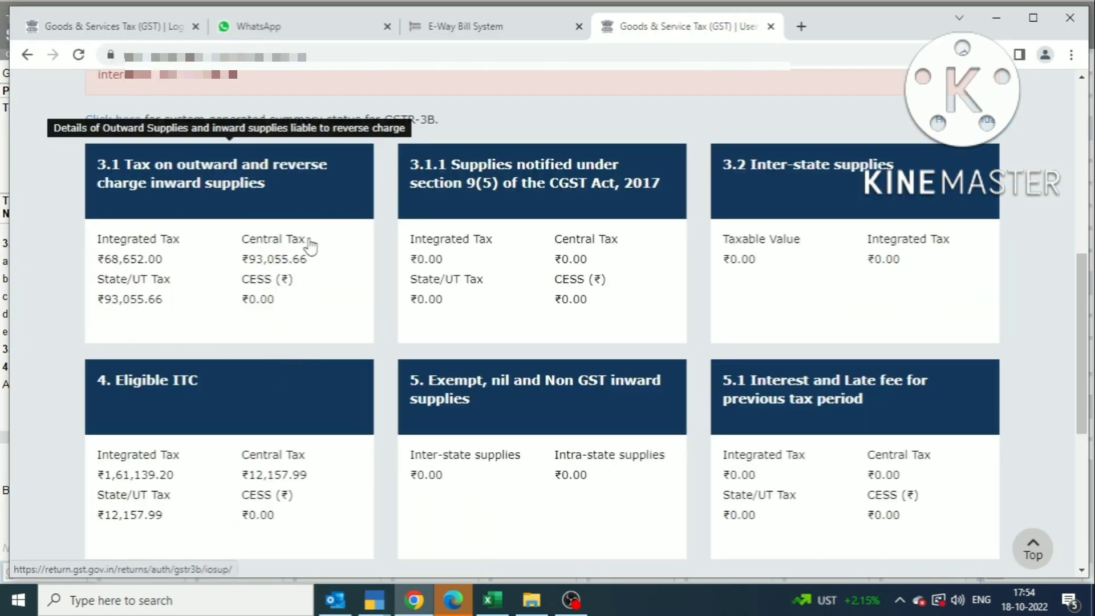
pyautogui.hotkey('alt', 'Tab')
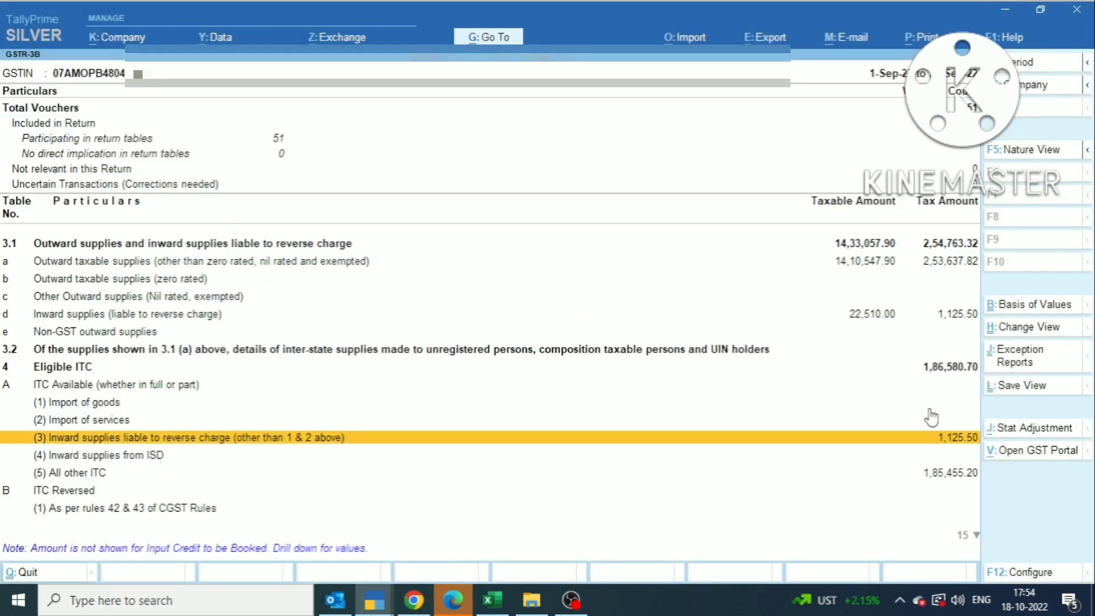
pyautogui.click(464, 438)
pyautogui.hotkey('alt', 'Tab')
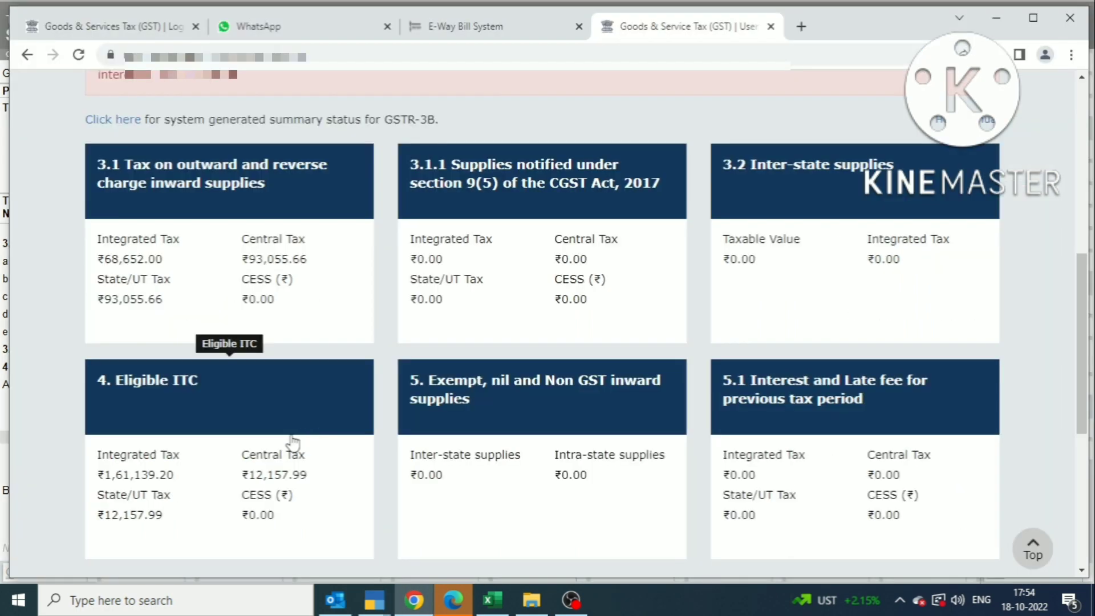
pyautogui.click(259, 409)
pyautogui.scroll(-2, 590, 392)
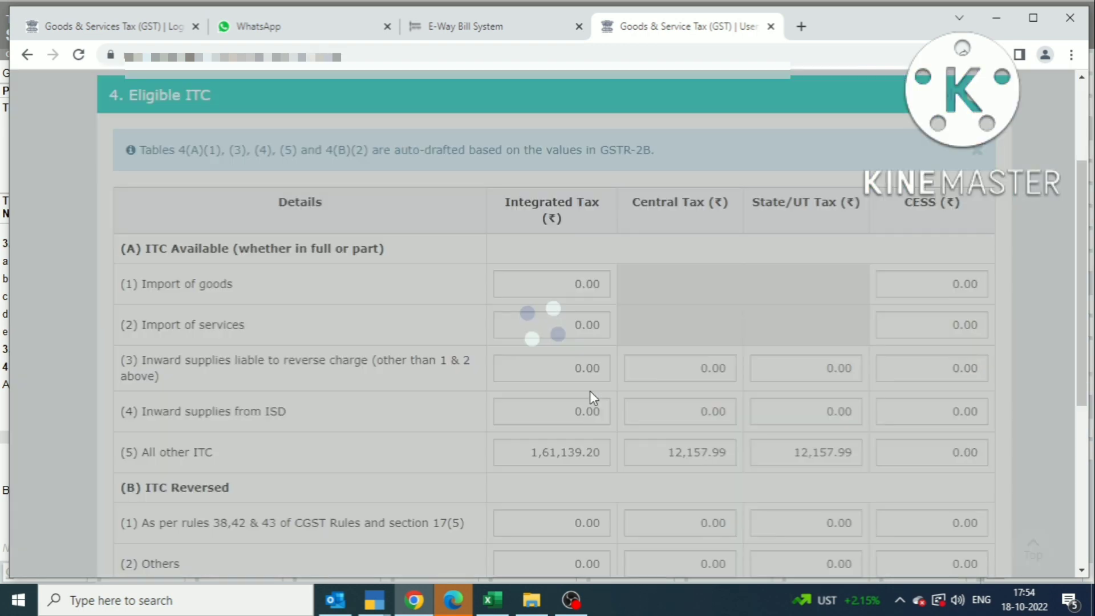
pyautogui.scroll(-1, 724, 439)
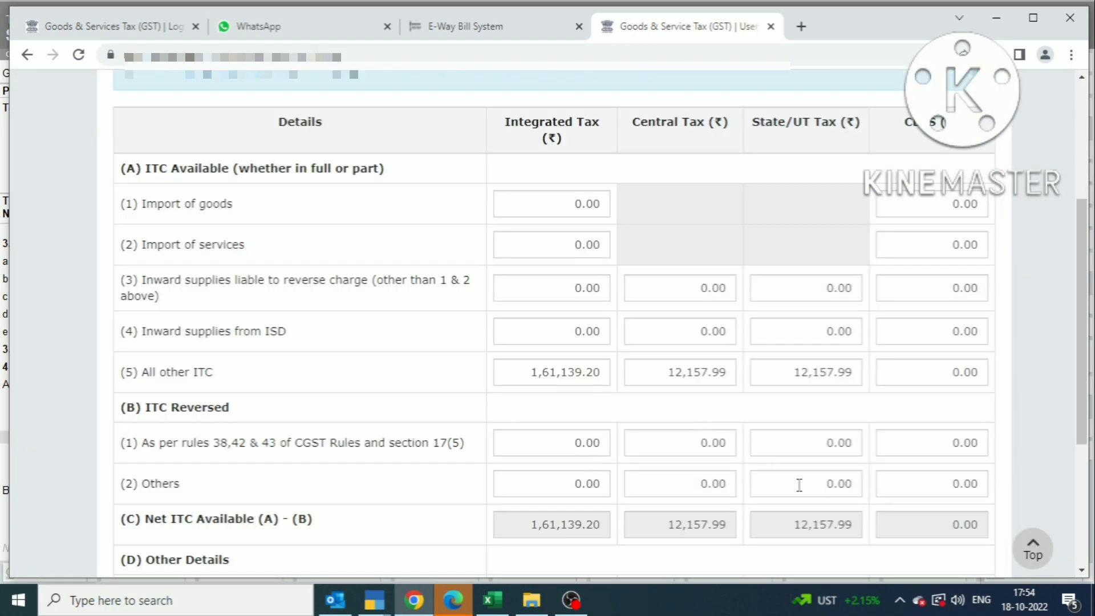
pyautogui.scroll(-1, 689, 399)
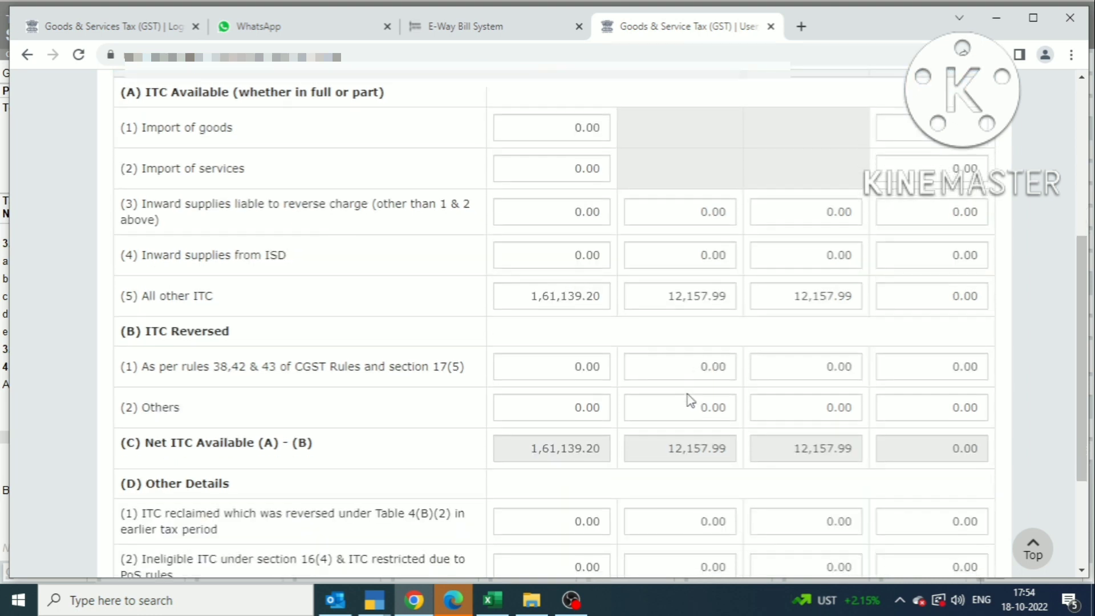
pyautogui.scroll(-1, 690, 399)
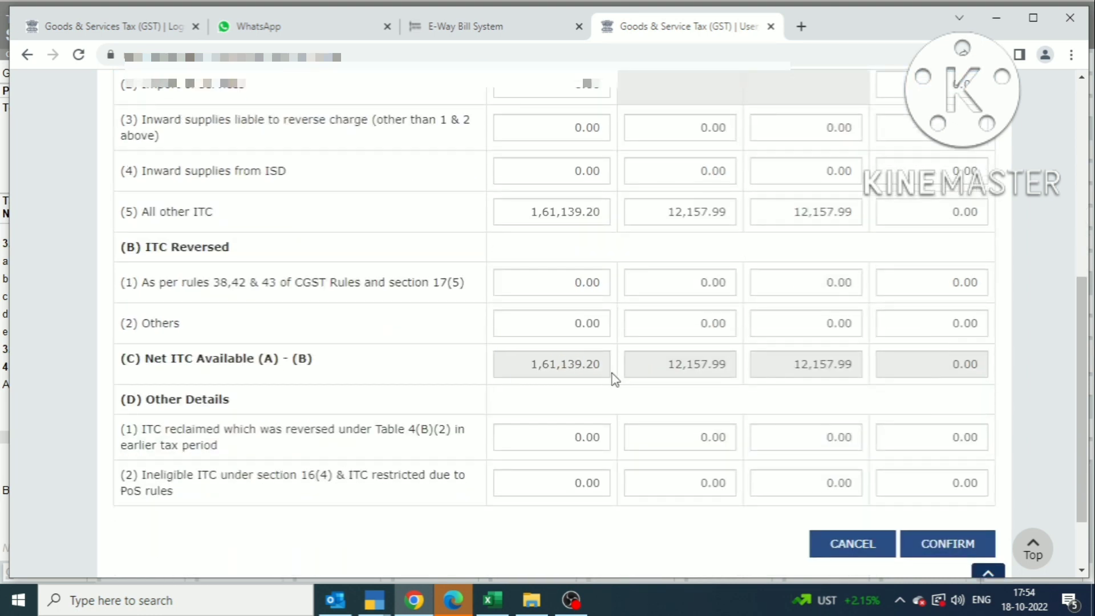
pyautogui.hotkey('alt', 'Tab')
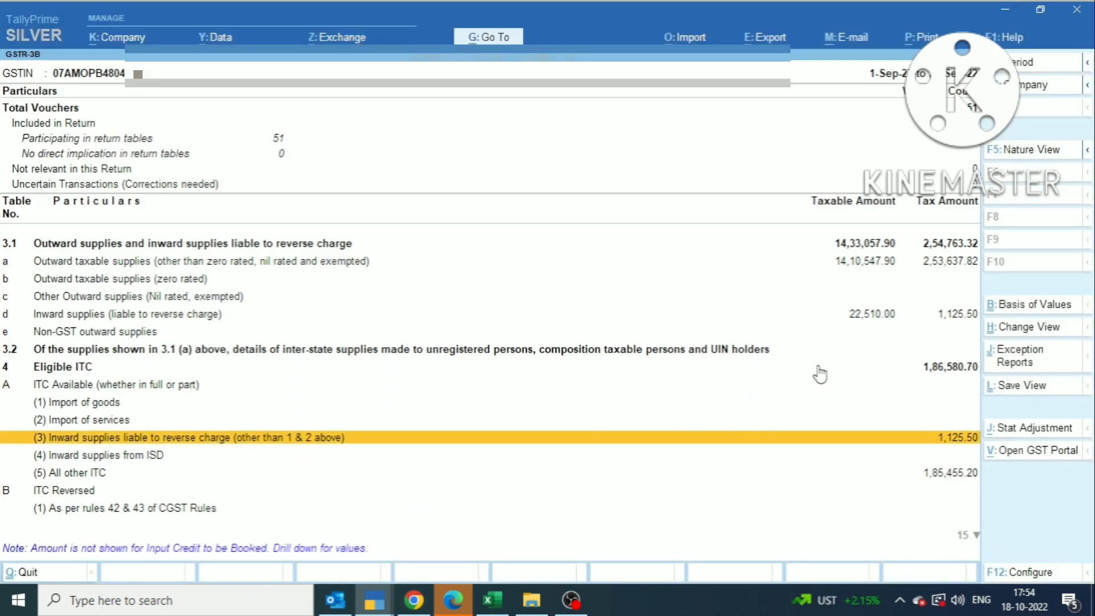
pyautogui.press('Up')
pyautogui.press('Up')
pyautogui.press('Up')
pyautogui.press('Up')
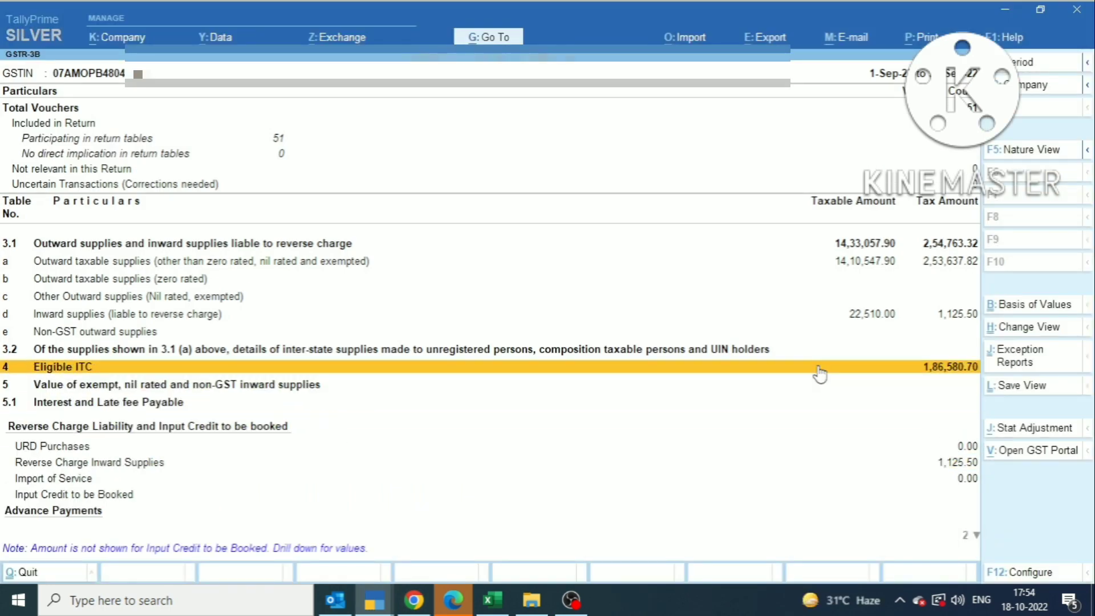
pyautogui.press('Down')
pyautogui.press('Up')
pyautogui.press('Return')
pyautogui.press('Down')
pyautogui.press('Down')
pyautogui.press('Down')
pyautogui.press('Down')
pyautogui.press('Down')
pyautogui.press('Down')
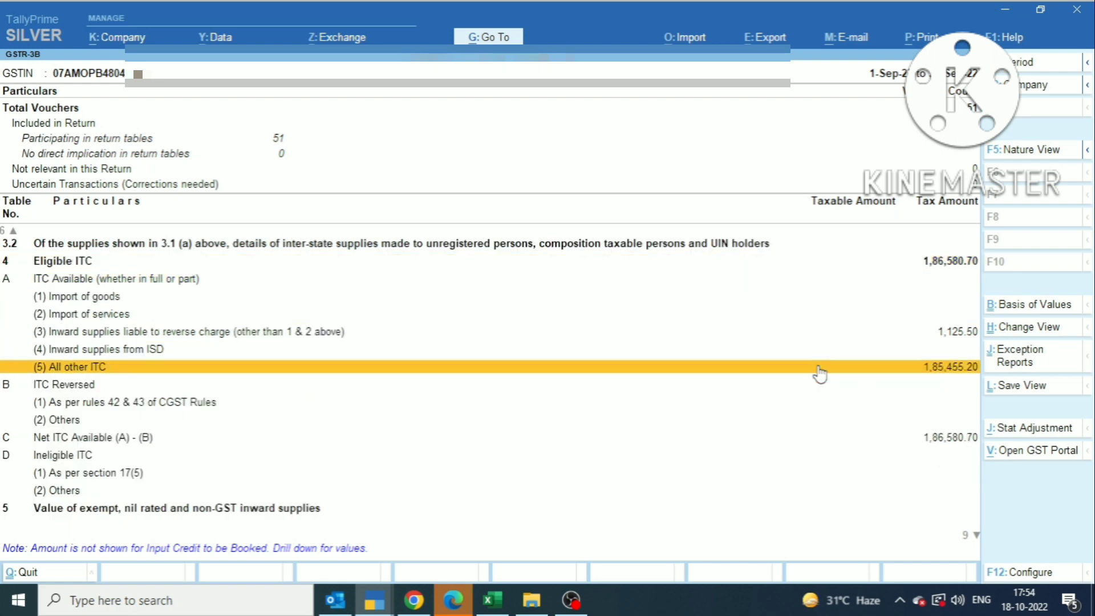
pyautogui.press('Return')
pyautogui.hotkey('alt', 'Tab')
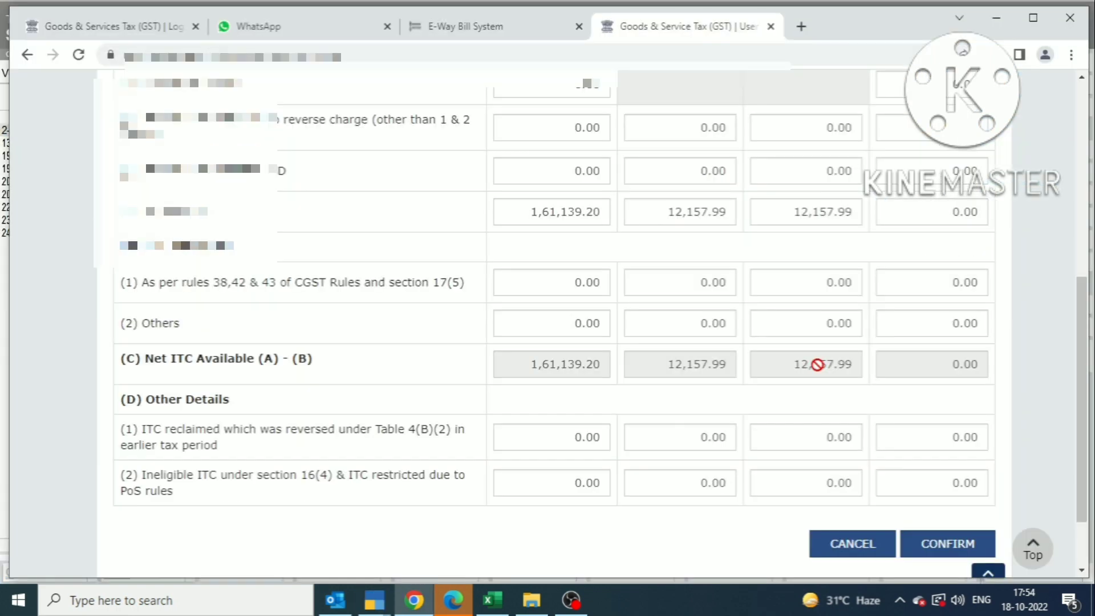
pyautogui.hotkey('alt', 'Tab')
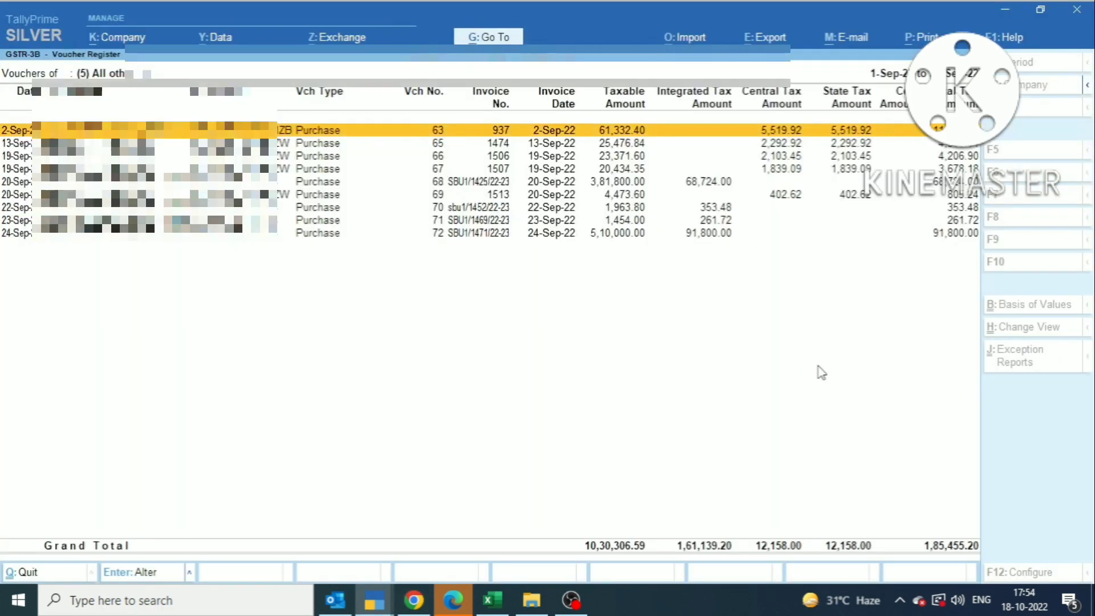
pyautogui.hotkey('alt', 'Tab')
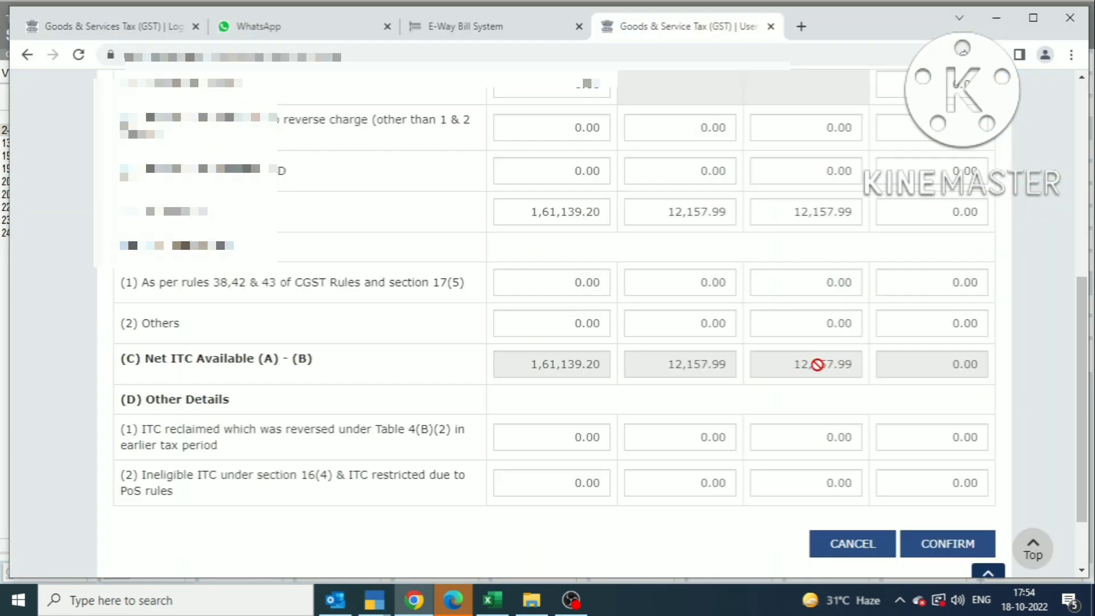
pyautogui.click(856, 544)
pyautogui.scroll(-7, 633, 448)
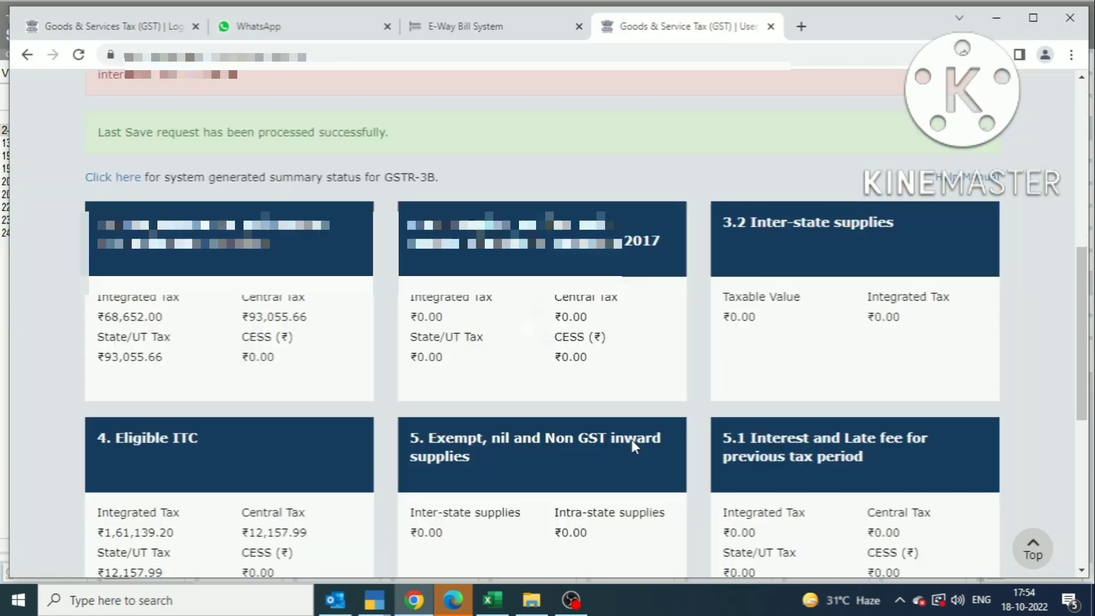
pyautogui.scroll(-7, 633, 447)
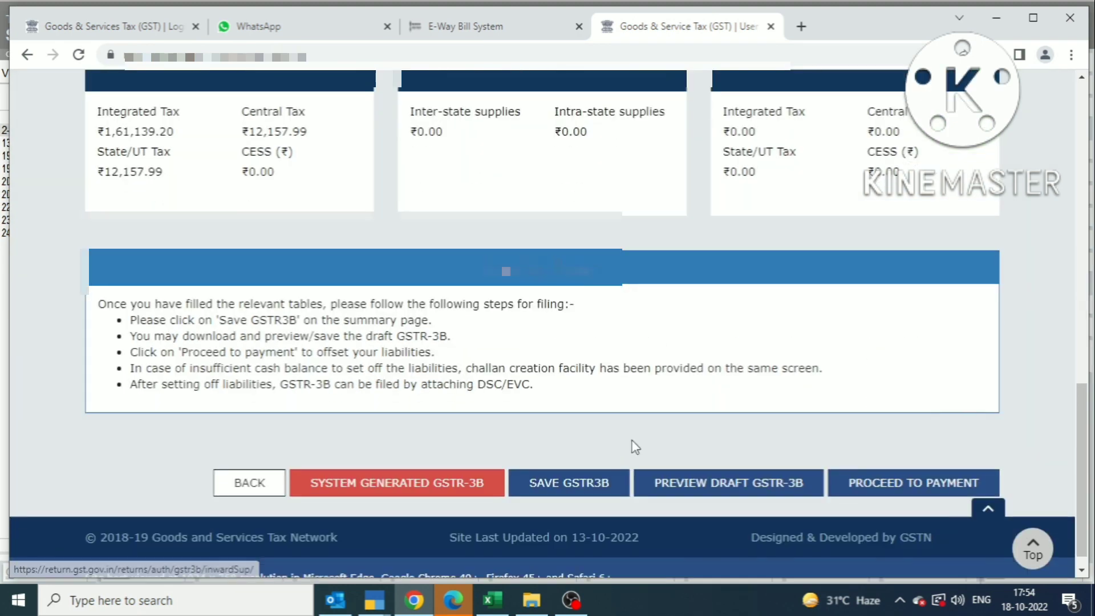
# Step: Proceed to the 6.1 payment page and pan the Paid through ITC table across all tax heads
pyautogui.scroll(1, 501, 391)
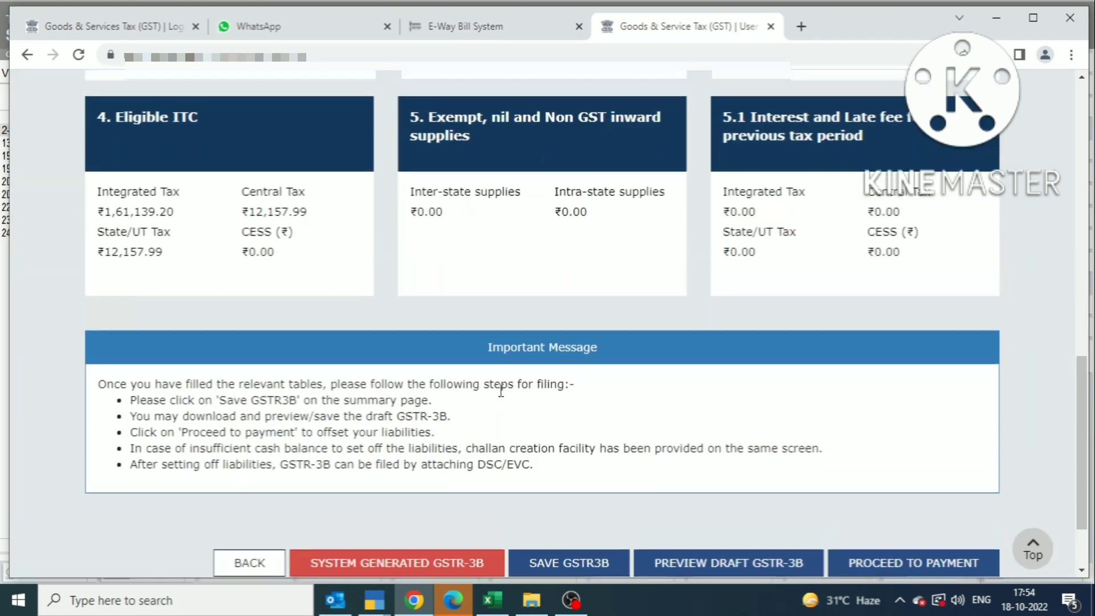
pyautogui.scroll(-1, 520, 396)
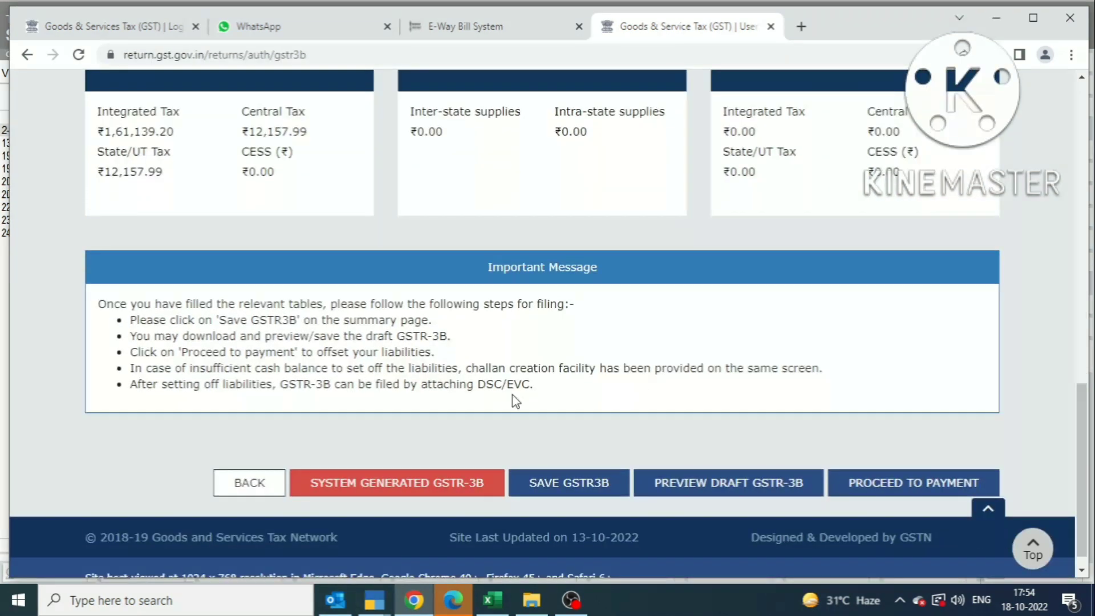
pyautogui.click(935, 483)
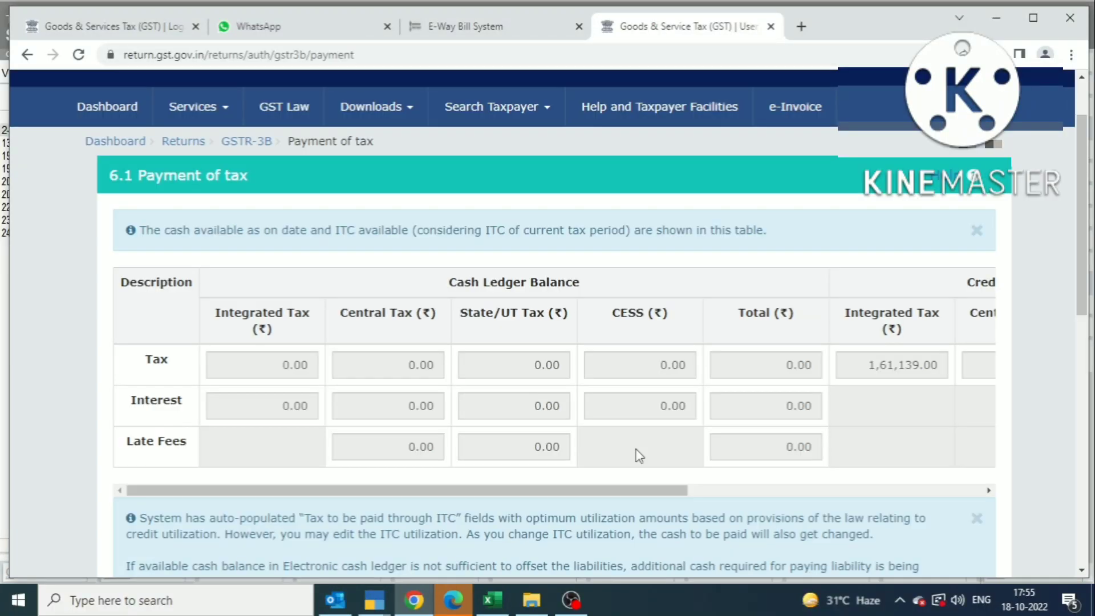
pyautogui.scroll(-4, 638, 456)
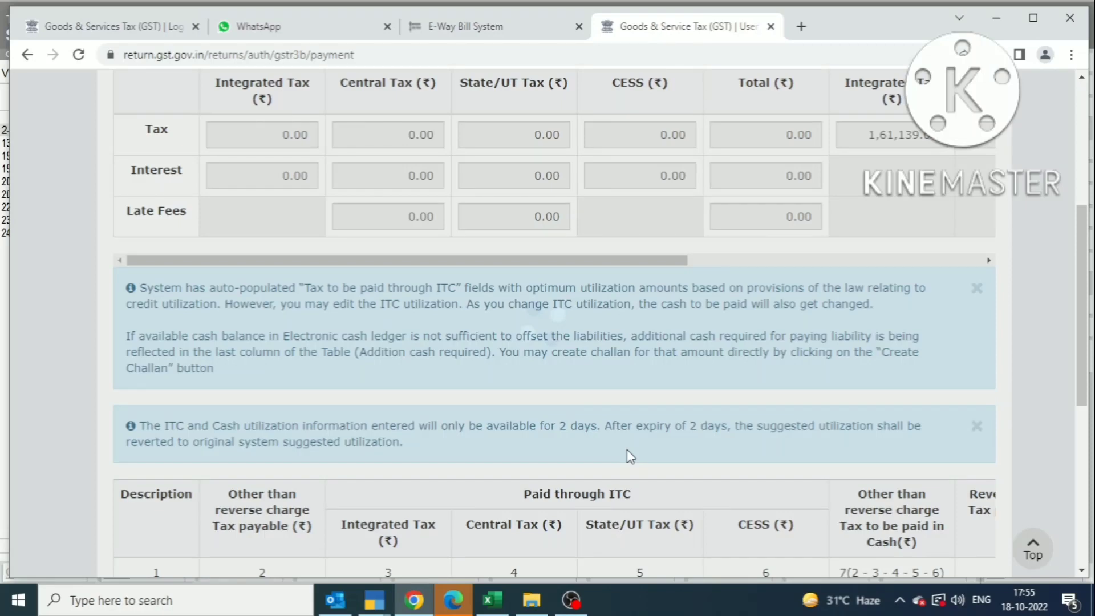
pyautogui.scroll(-6, 629, 456)
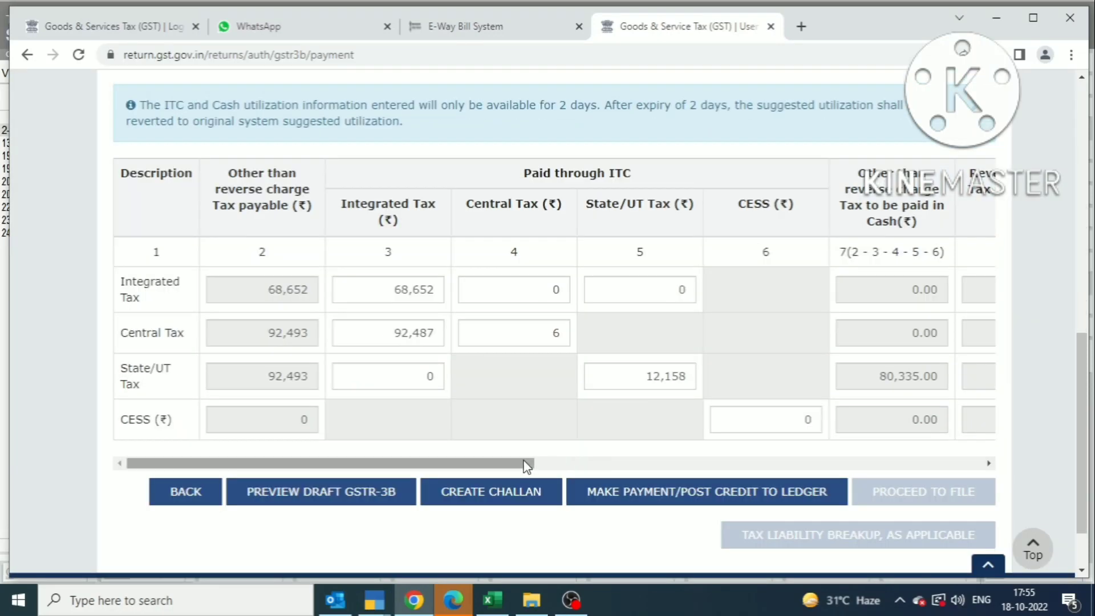
pyautogui.moveTo(511, 467); pyautogui.dragTo(987, 367)
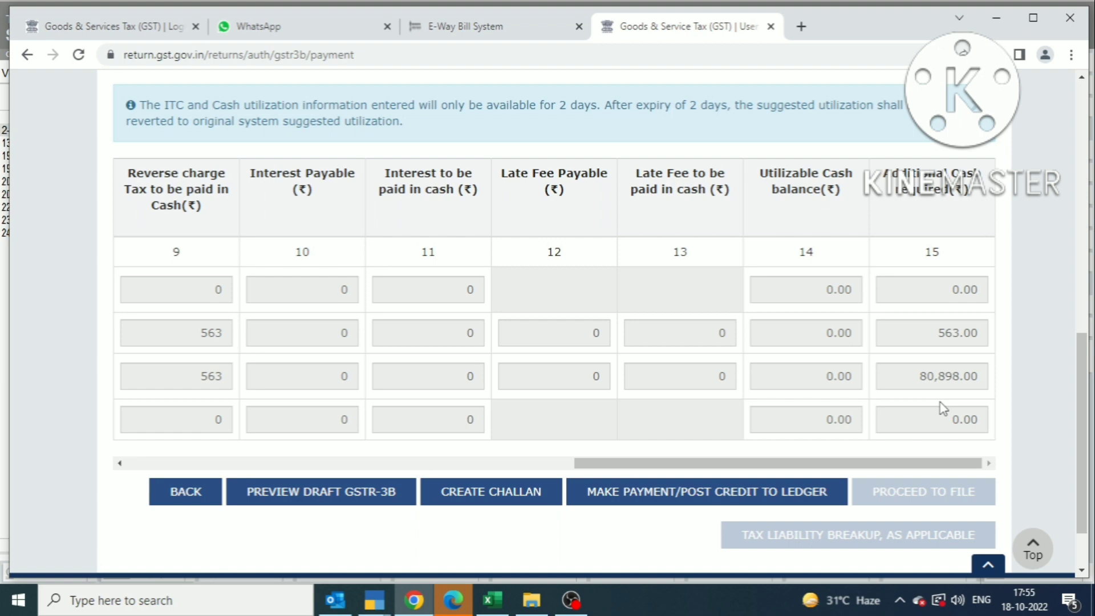
pyautogui.moveTo(821, 465); pyautogui.dragTo(339, 461)
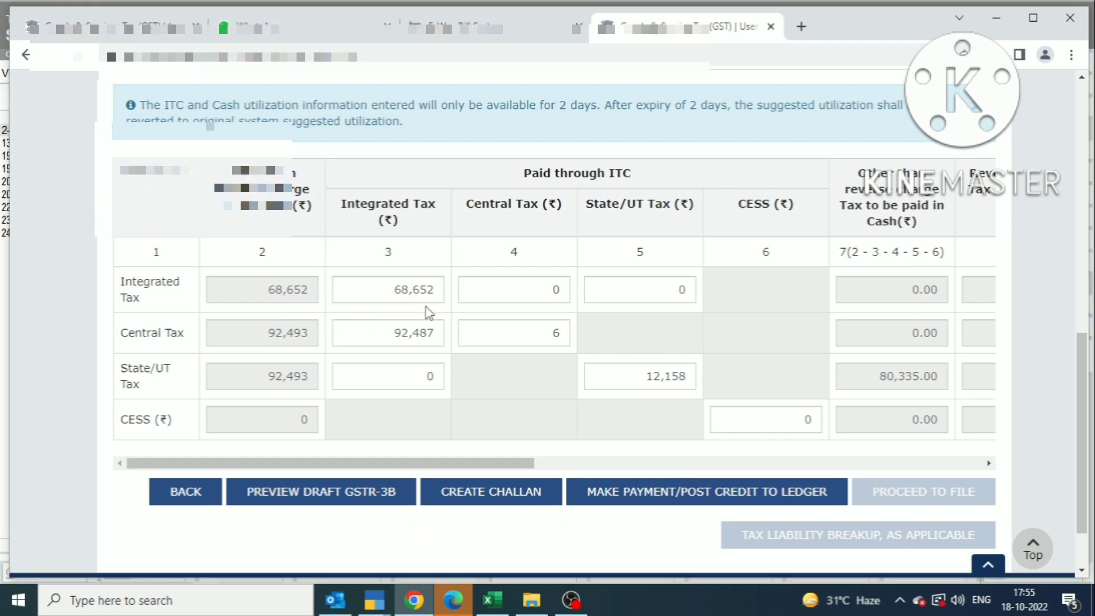
# Step: Compare Tally's purchase register totals with the portal's ITC utilisation, including 12,158 state tax
pyautogui.hotkey('alt', 'Tab')
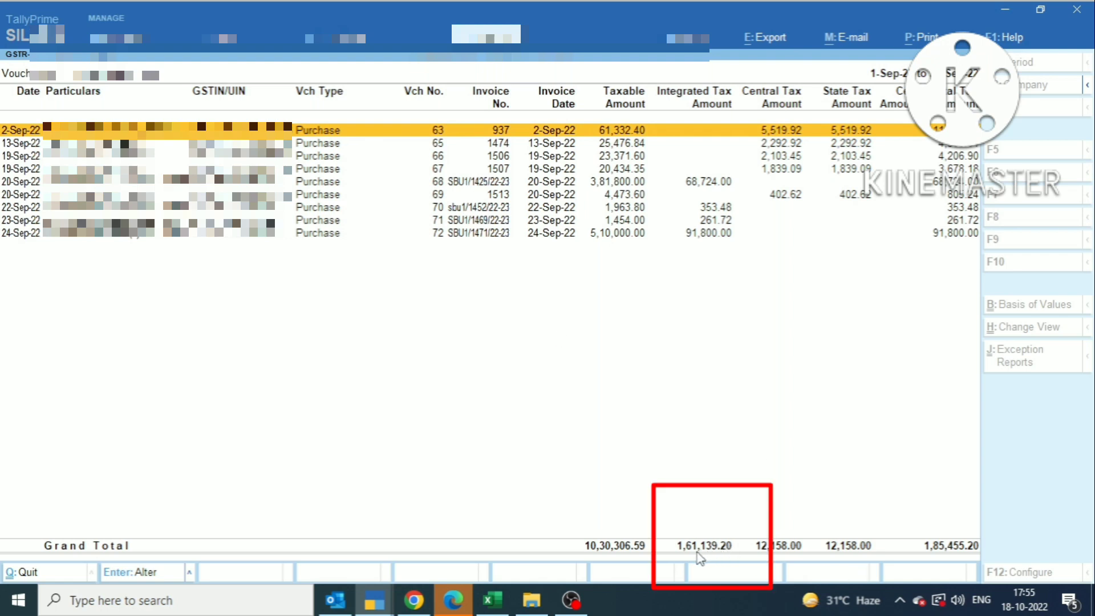
pyautogui.hotkey('alt', 'Tab')
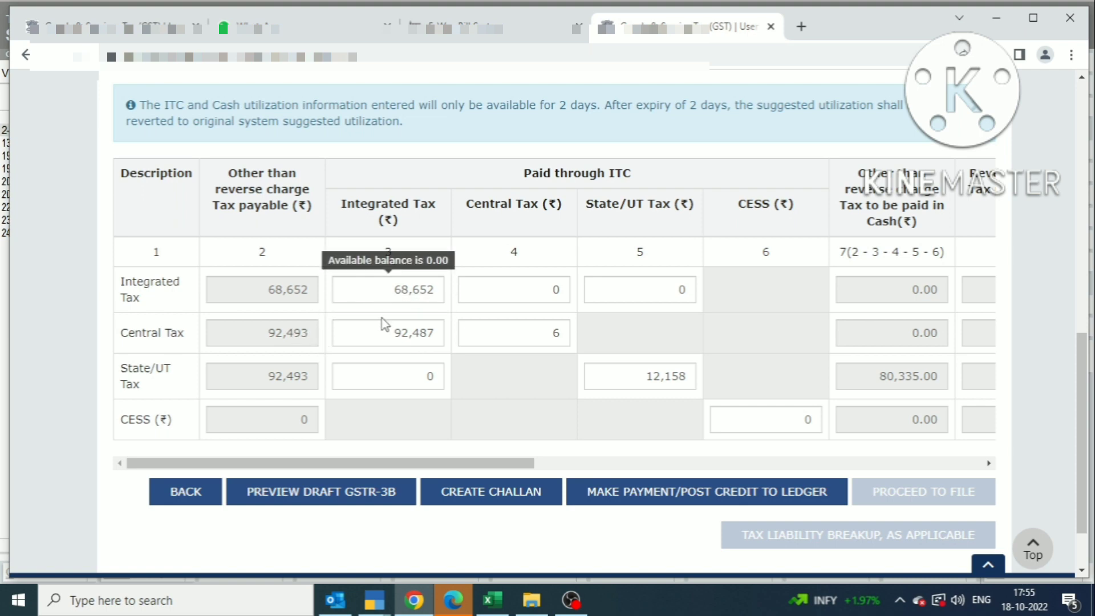
pyautogui.hotkey('alt', 'Tab')
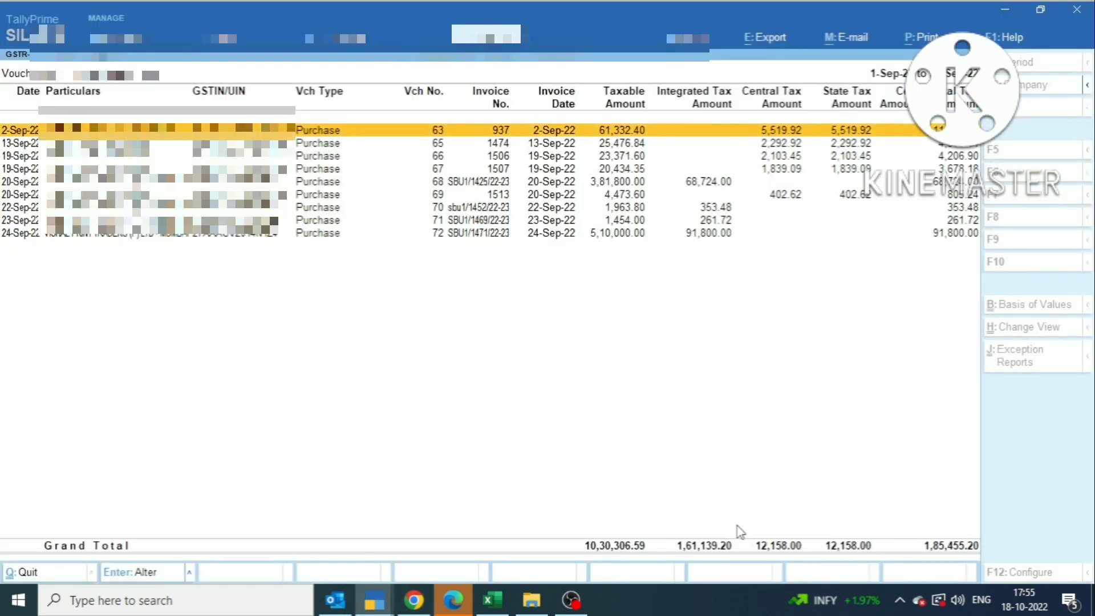
pyautogui.hotkey('alt', 'Tab')
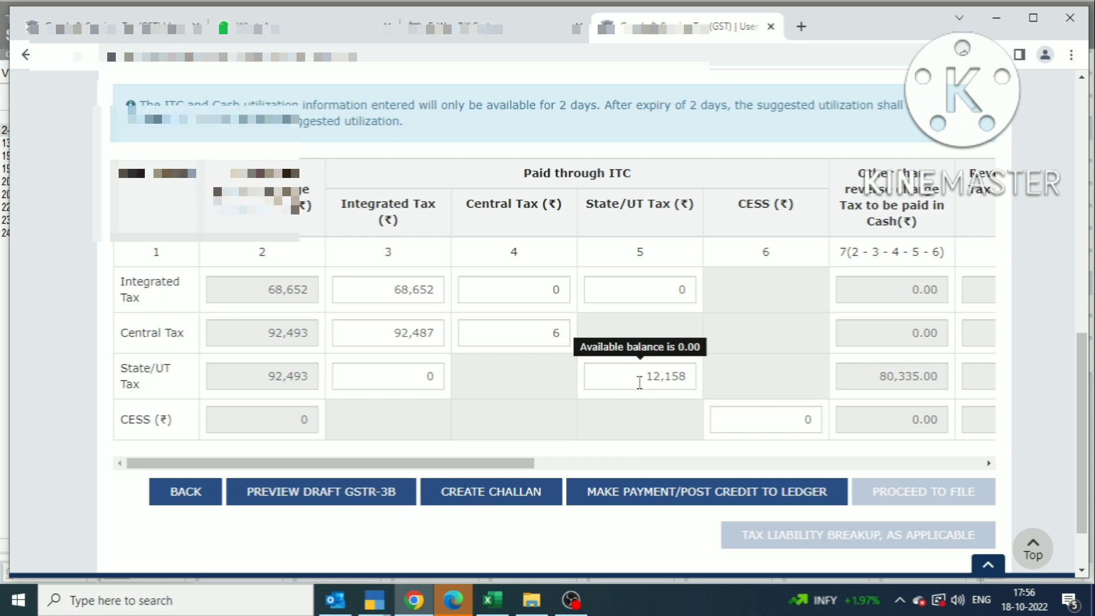
pyautogui.hotkey('alt', 'Tab')
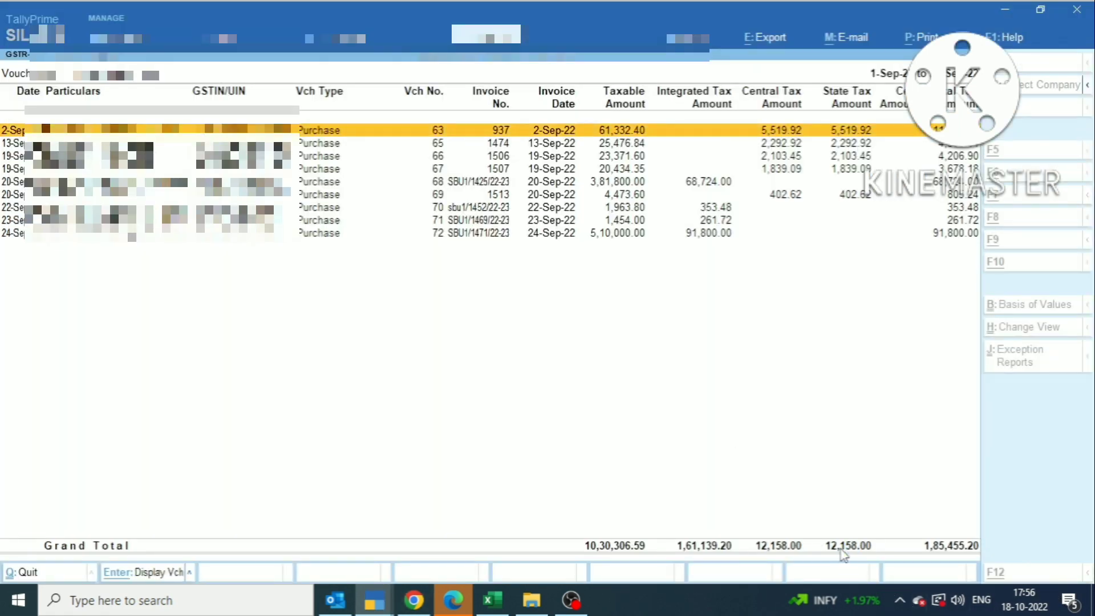
pyautogui.hotkey('alt', 'Tab')
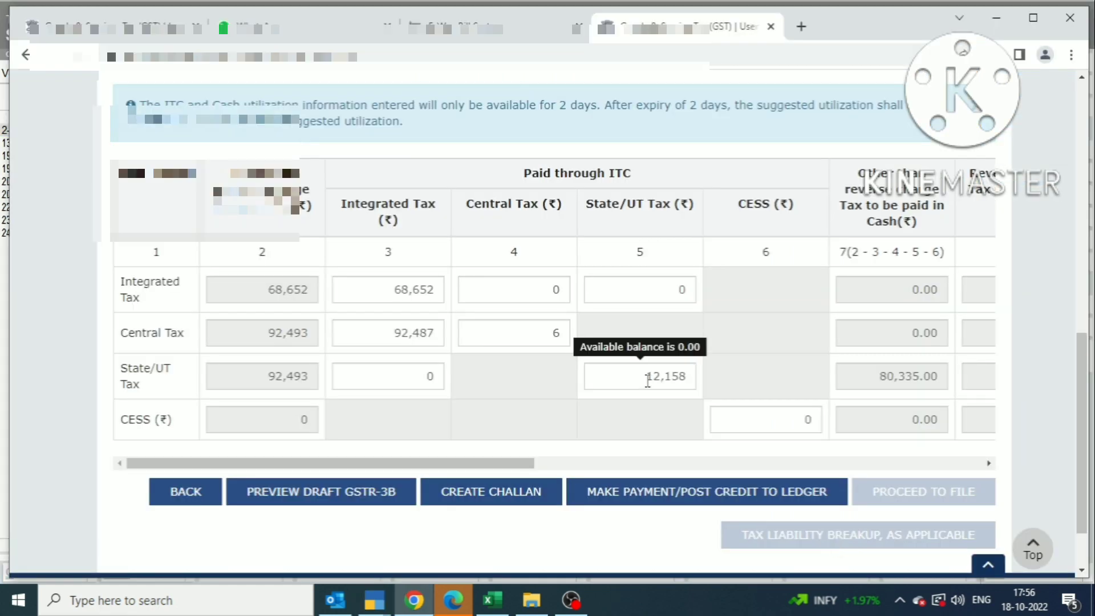
pyautogui.hotkey('alt', 'Tab')
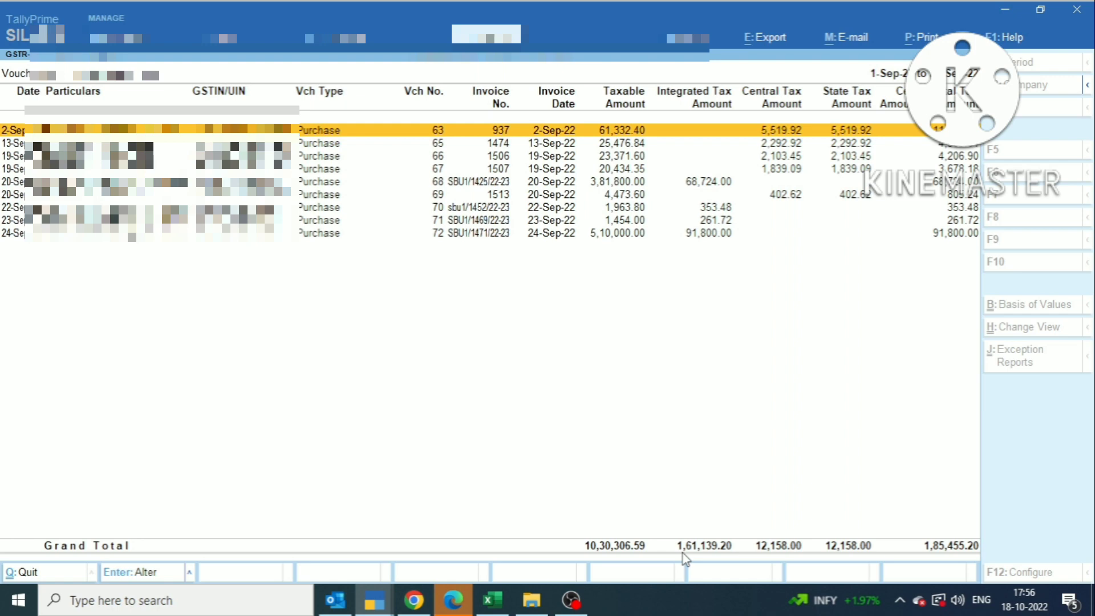
pyautogui.hotkey('alt', 'Tab')
pyautogui.hotkey('alt', 'Tab')
# Step: Drill into Tally's 3.1(a) outward supply vouchers and compare them with the portal's payment table
pyautogui.press('Escape')
pyautogui.press('Up')
pyautogui.press('Up')
pyautogui.press('Up')
pyautogui.press('Up')
pyautogui.press('Up')
pyautogui.press('Up')
pyautogui.press('Up')
pyautogui.press('Up')
pyautogui.press('Up')
pyautogui.press('Up')
pyautogui.press('Up')
pyautogui.press('Down')
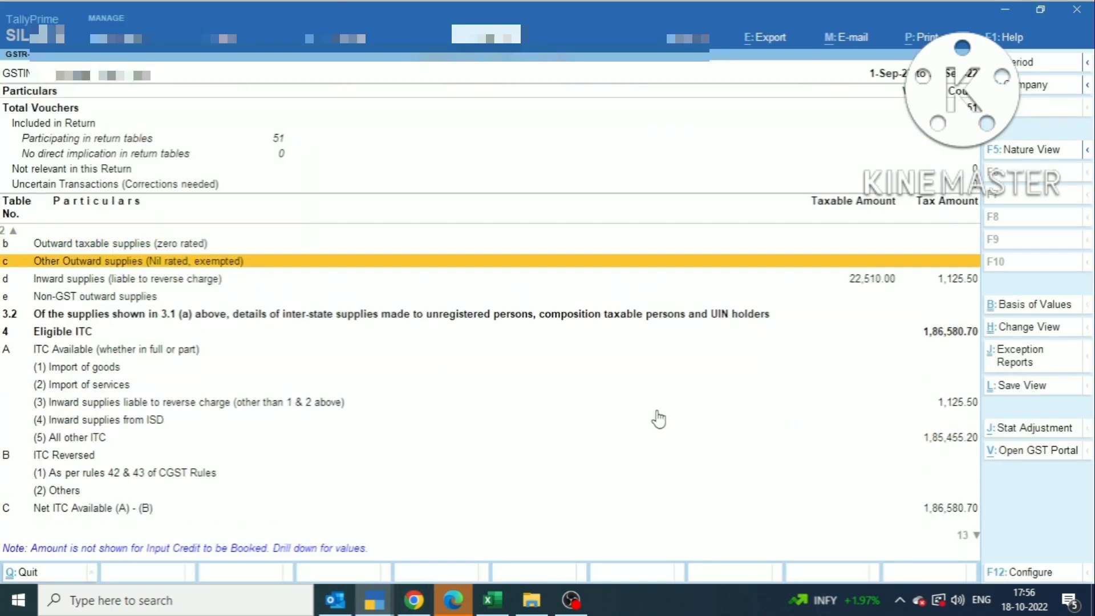
pyautogui.press('Up')
pyautogui.press('Up')
pyautogui.press('Up')
pyautogui.press('Down')
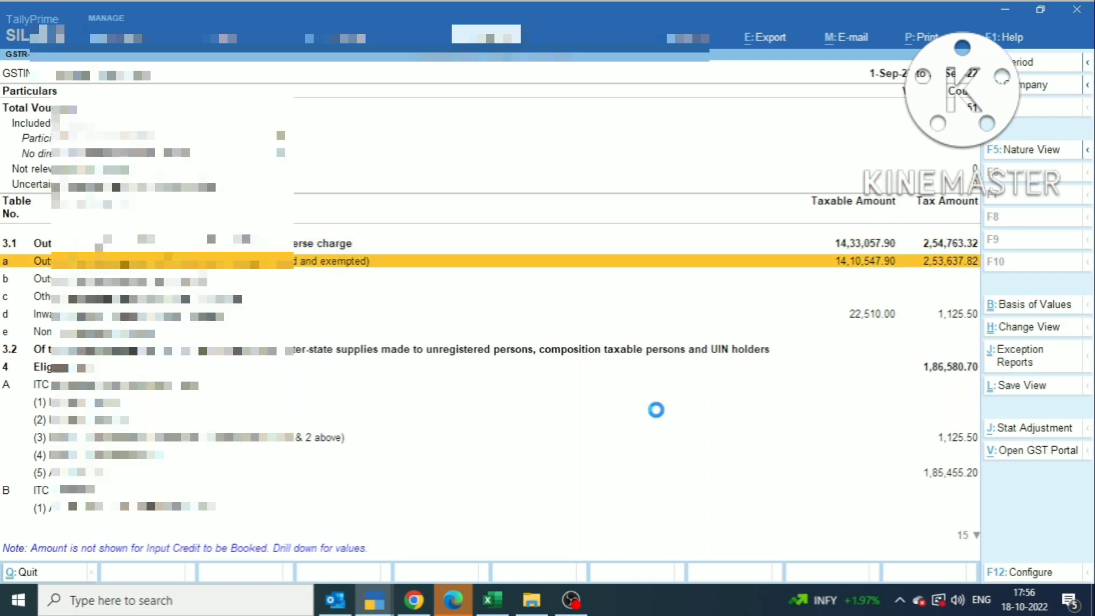
pyautogui.press('Return')
pyautogui.press('Down')
pyautogui.hotkey('alt', 'Tab')
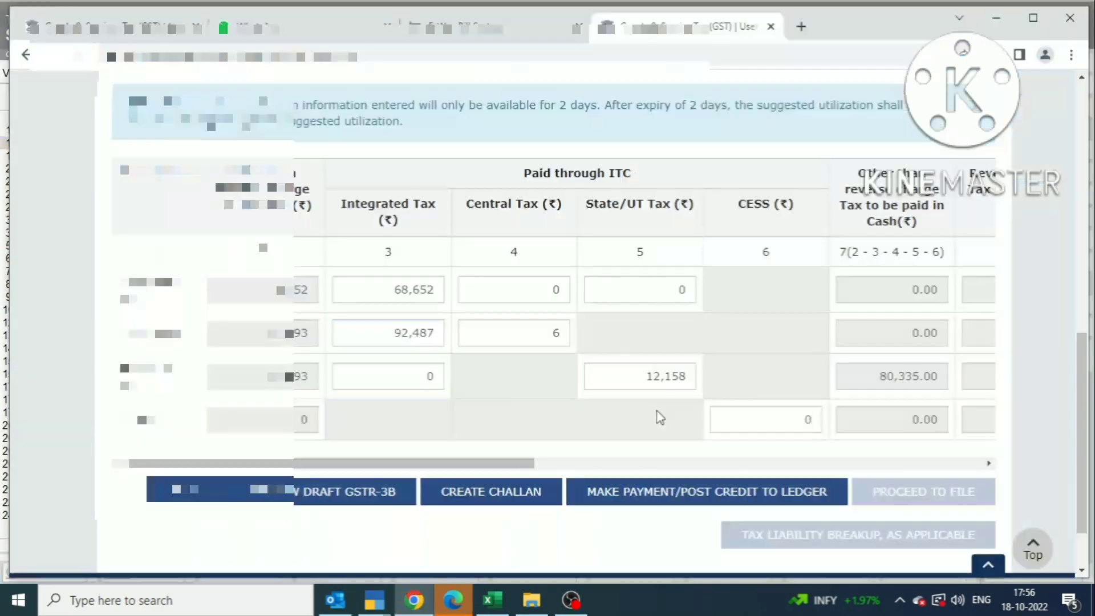
pyautogui.hotkey('alt', 'Tab')
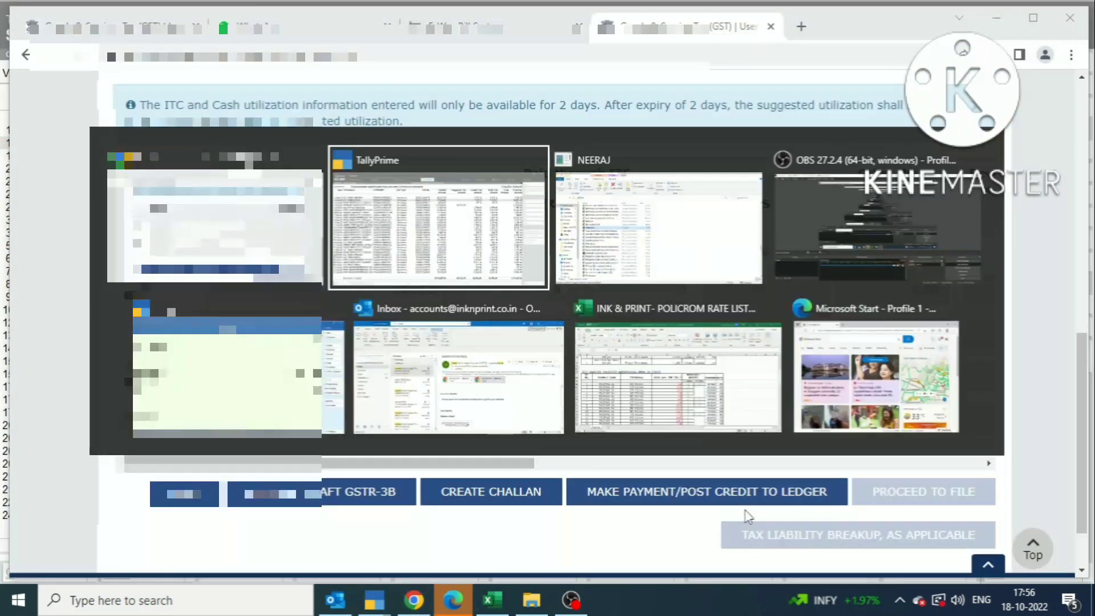
pyautogui.hotkey('alt', 'Tab')
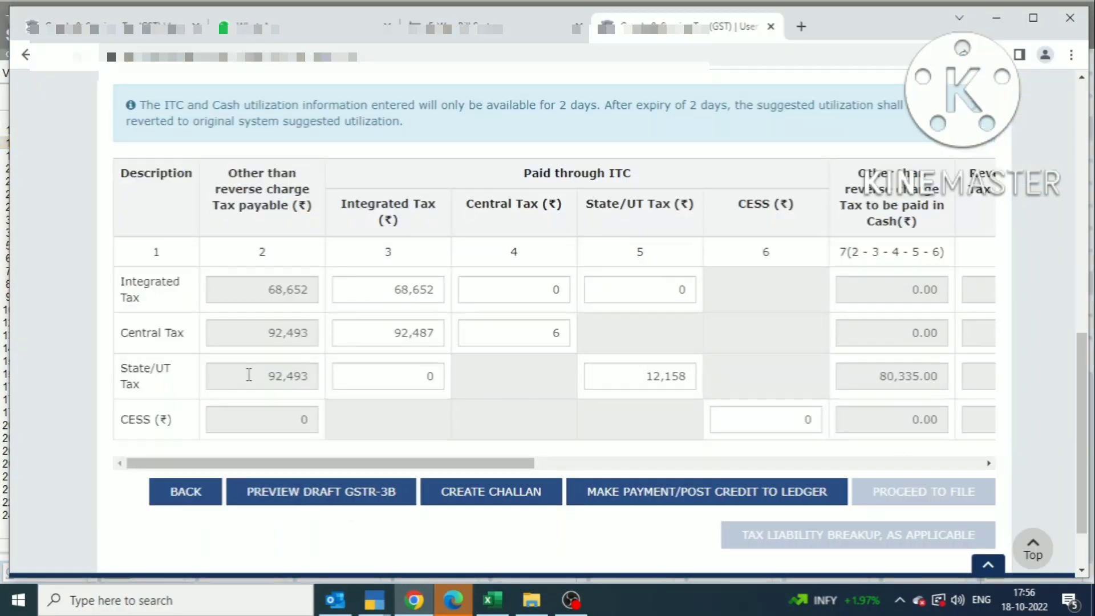
pyautogui.hotkey('alt', 'Tab')
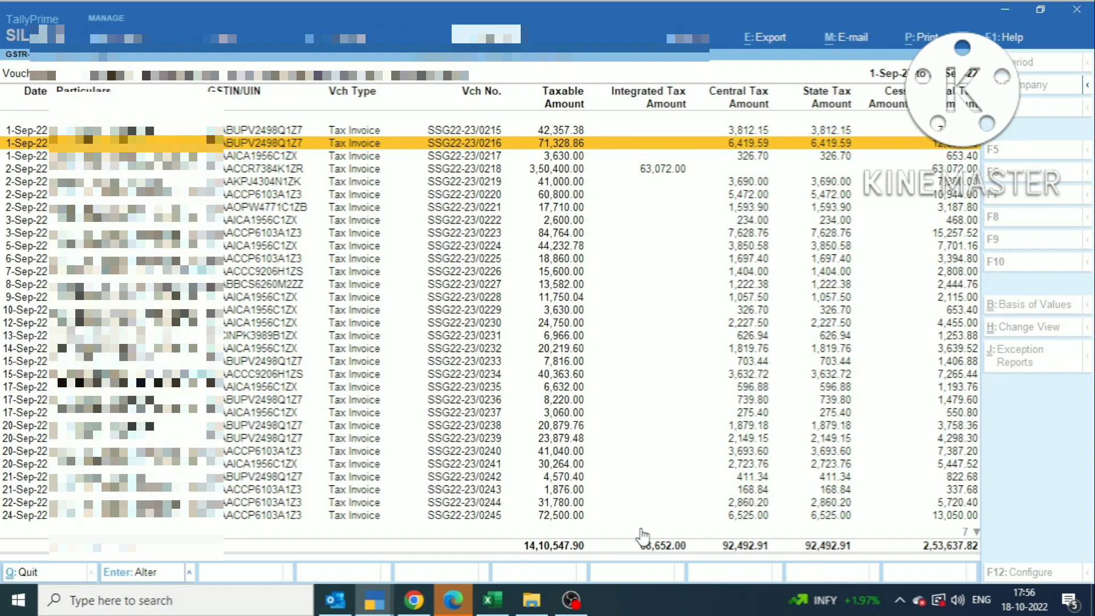
pyautogui.hotkey('alt', 'Tab')
pyautogui.hotkey('alt', 'Tab')
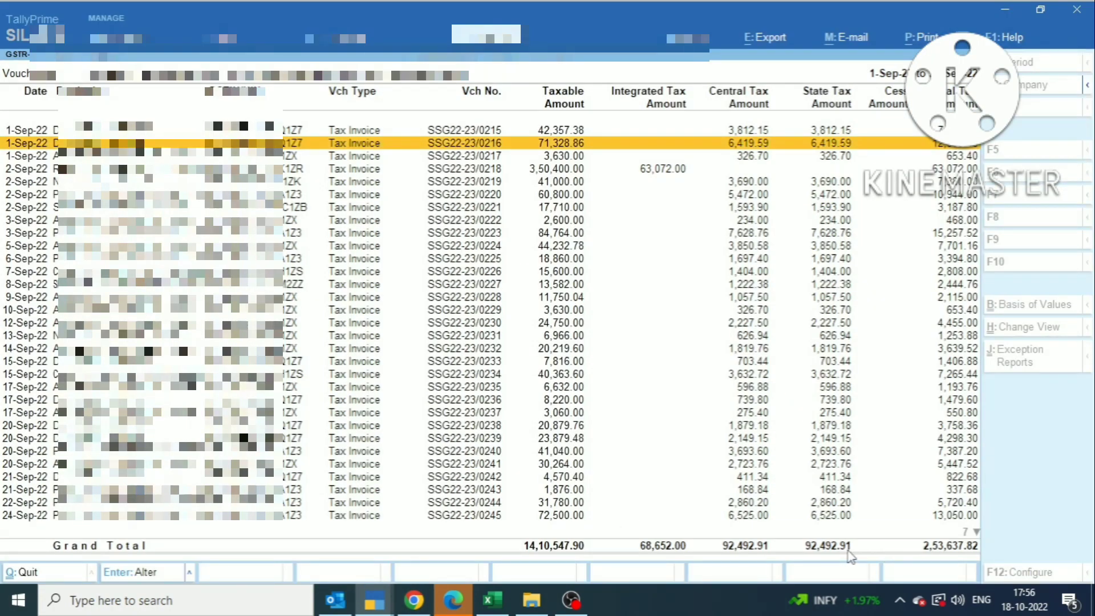
# Step: Open the 3.1(d) reverse-charge inward supply vouchers, then return to the portal
pyautogui.press('Escape')
pyautogui.press('Down')
pyautogui.press('Down')
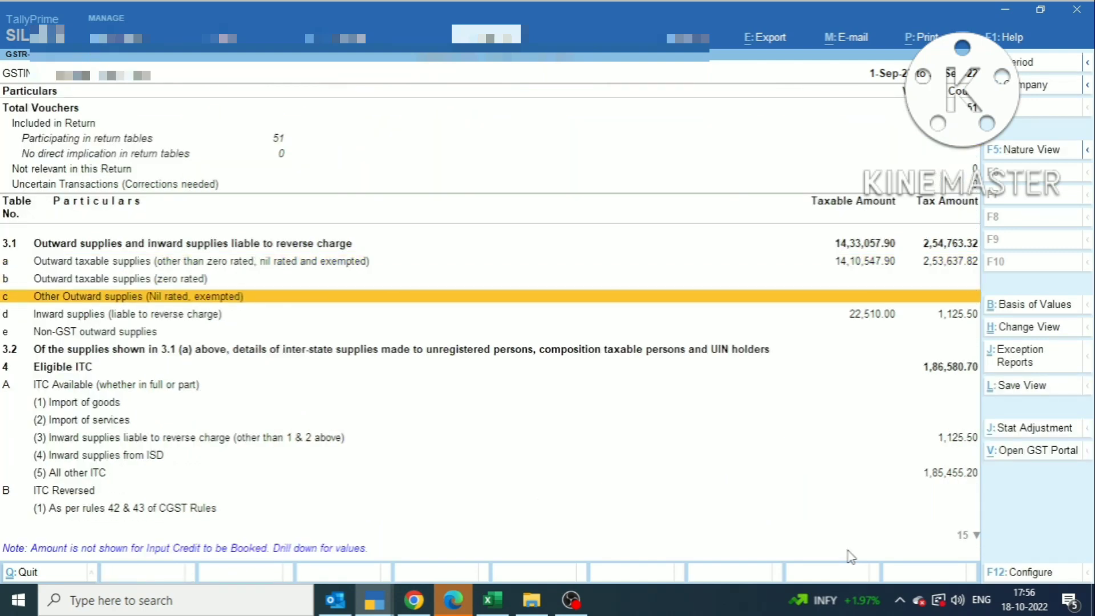
pyautogui.press('Down')
pyautogui.press('Return')
pyautogui.press('Down')
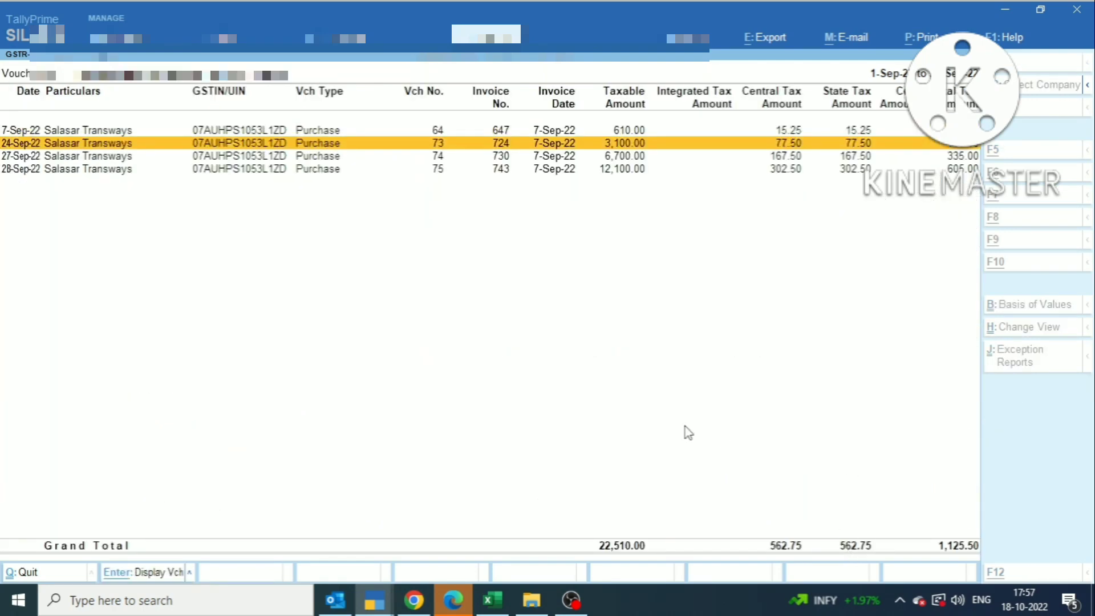
pyautogui.hotkey('alt', 'Tab')
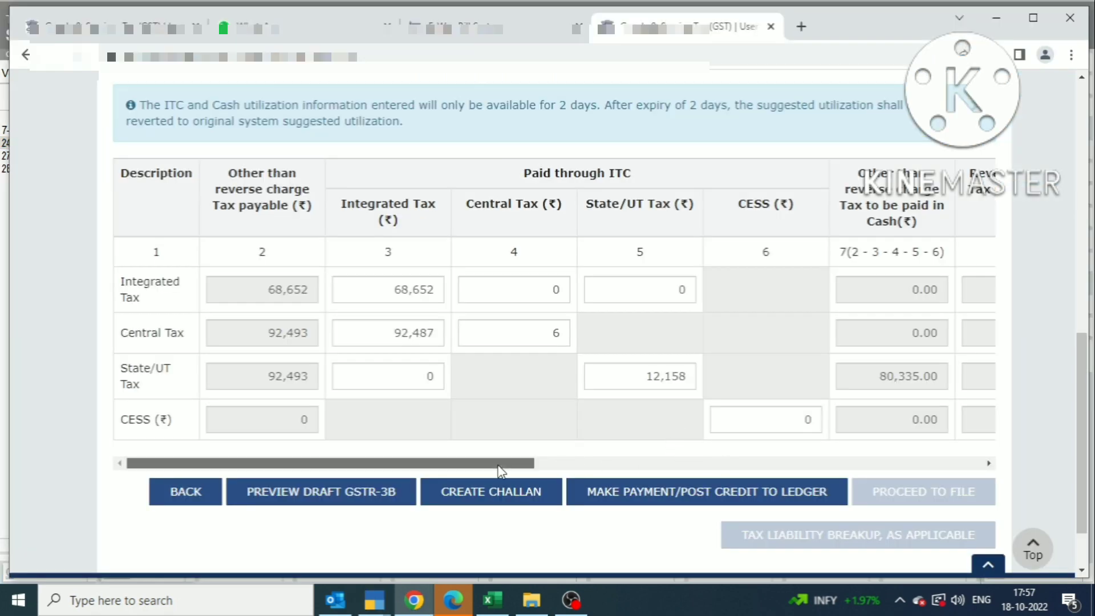
# Step: Scroll the payment table to the reverse-charge and cash columns, matching 563.00 central tax against Tally
pyautogui.moveTo(501, 464); pyautogui.dragTo(559, 468)
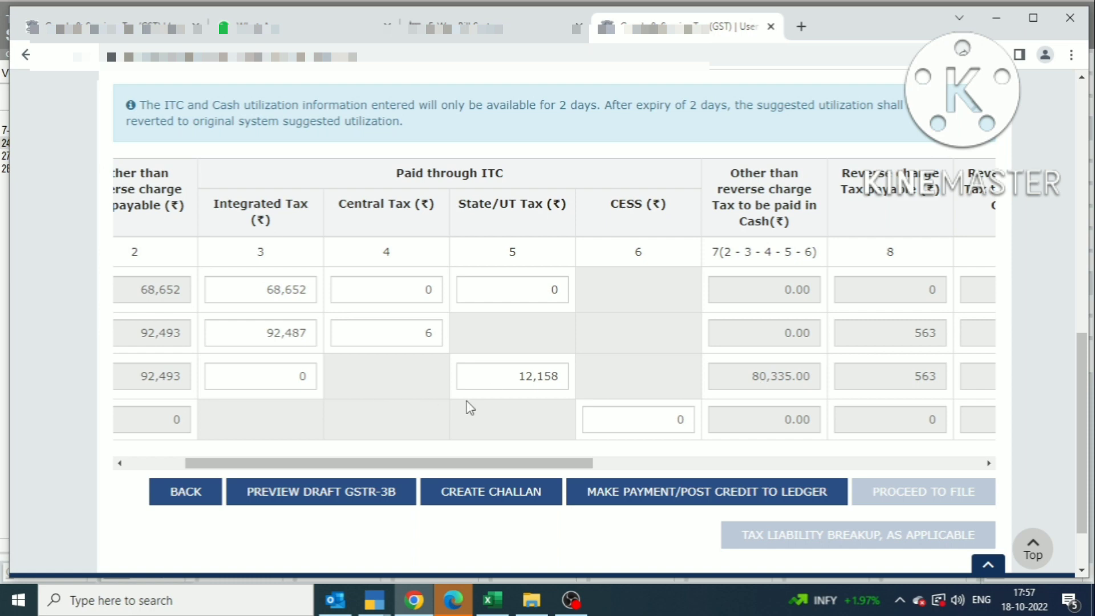
pyautogui.hotkey('alt', 'Tab')
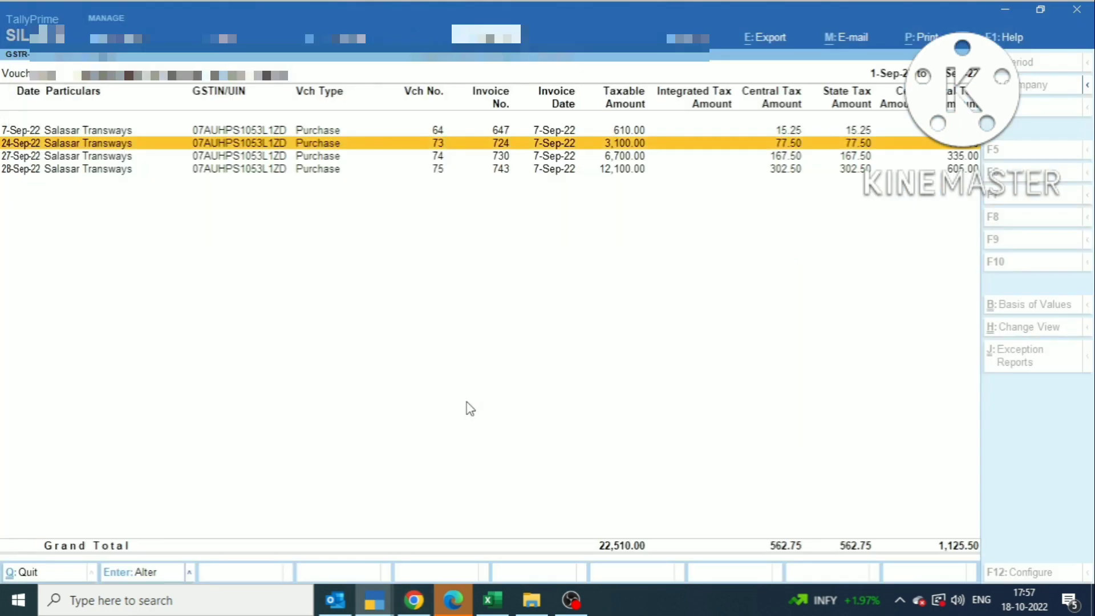
pyautogui.hotkey('alt', 'Tab')
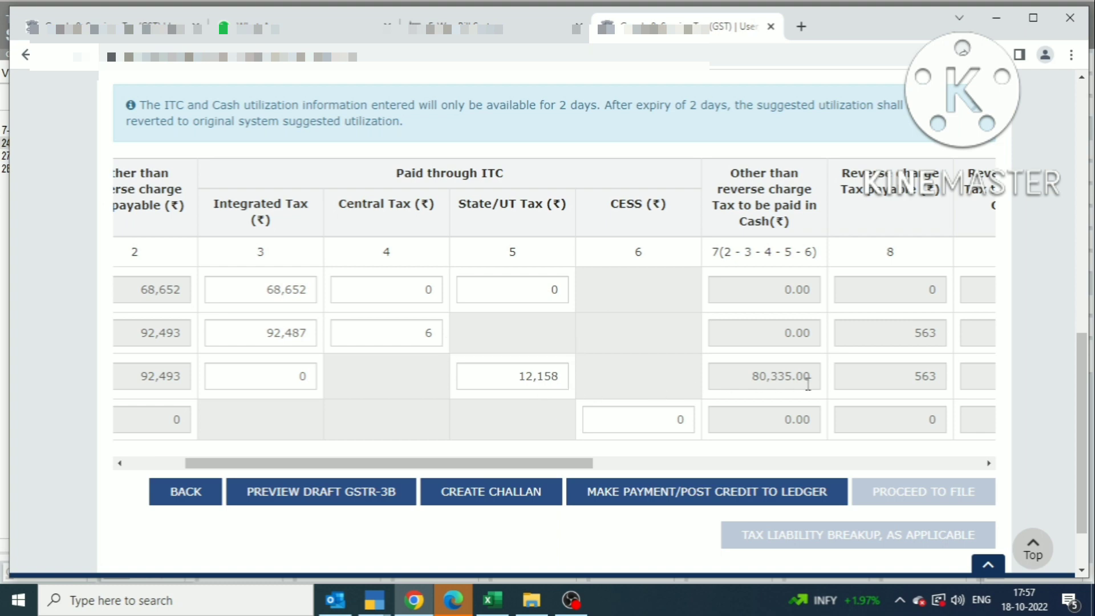
pyautogui.moveTo(547, 464); pyautogui.dragTo(736, 464)
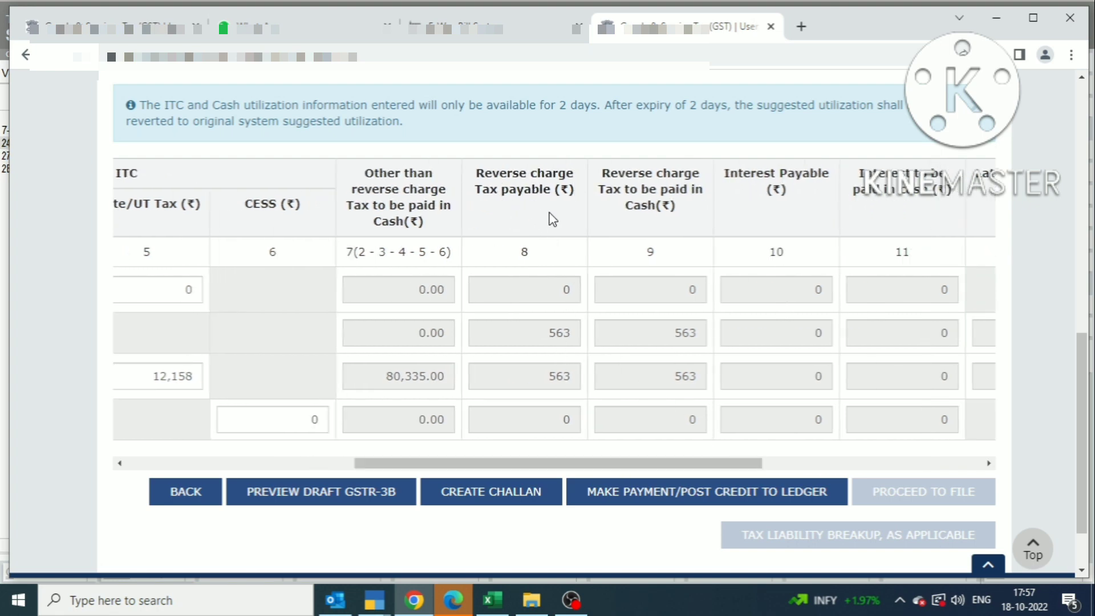
pyautogui.hotkey('alt', 'Tab')
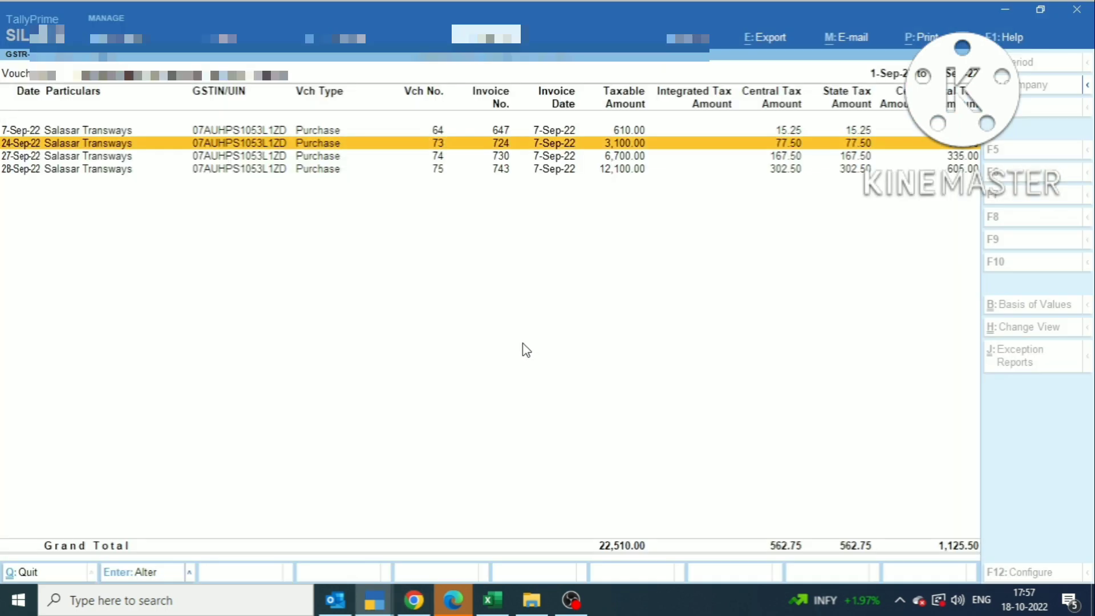
pyautogui.hotkey('alt', 'Tab')
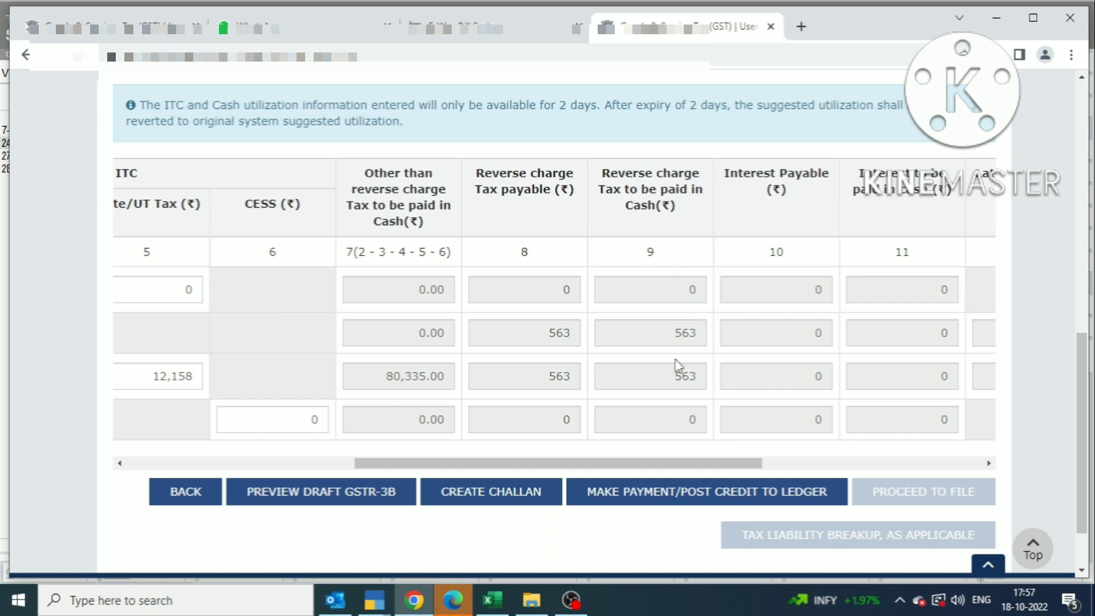
pyautogui.moveTo(655, 464); pyautogui.dragTo(924, 462)
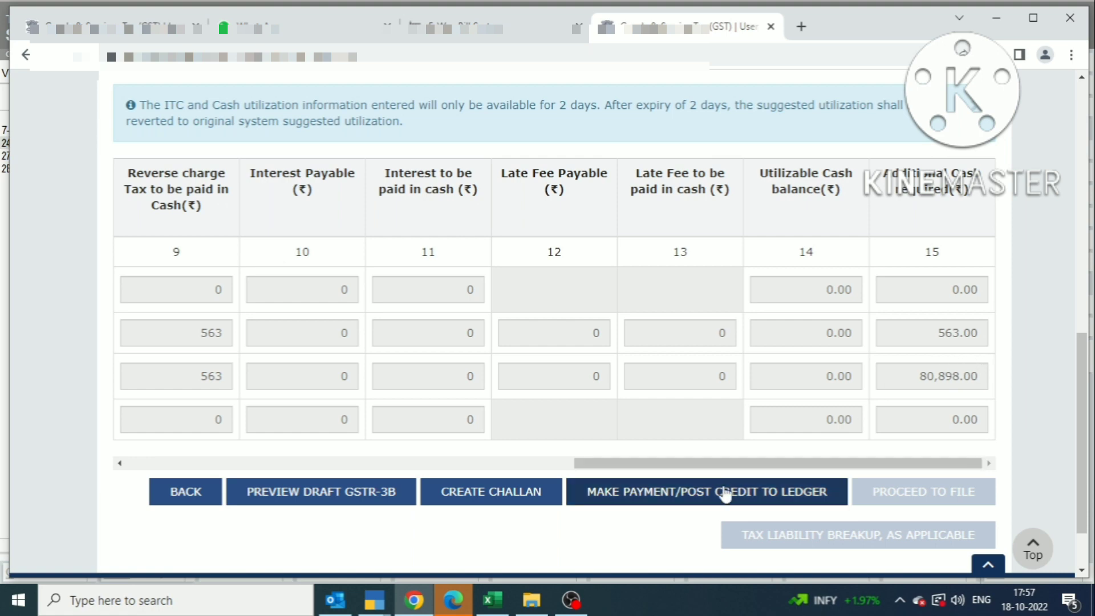
pyautogui.moveTo(711, 466); pyautogui.dragTo(889, 433)
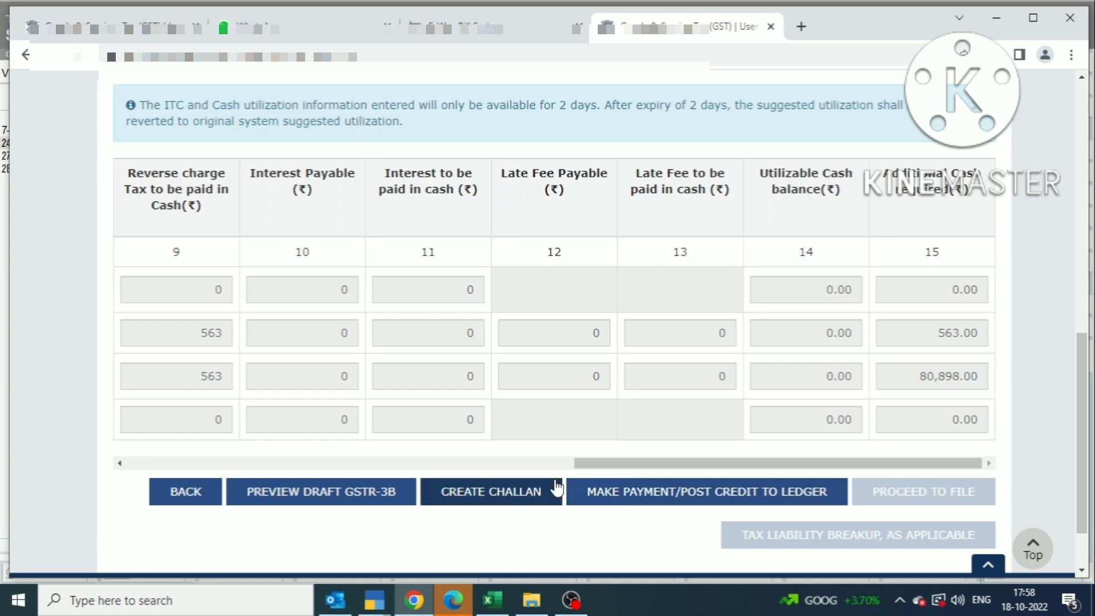
pyautogui.moveTo(605, 465); pyautogui.dragTo(556, 477)
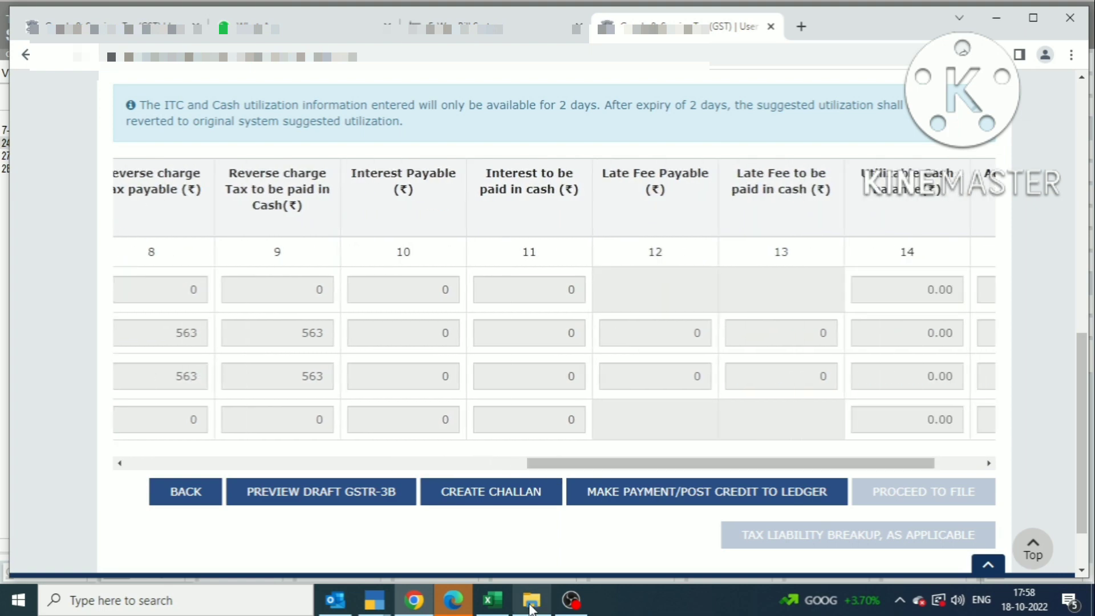
# Step: Reopen the 3.1(a) outward supply vouchers from the TallyPrime GSTR-3B summary
pyautogui.click(419, 603)
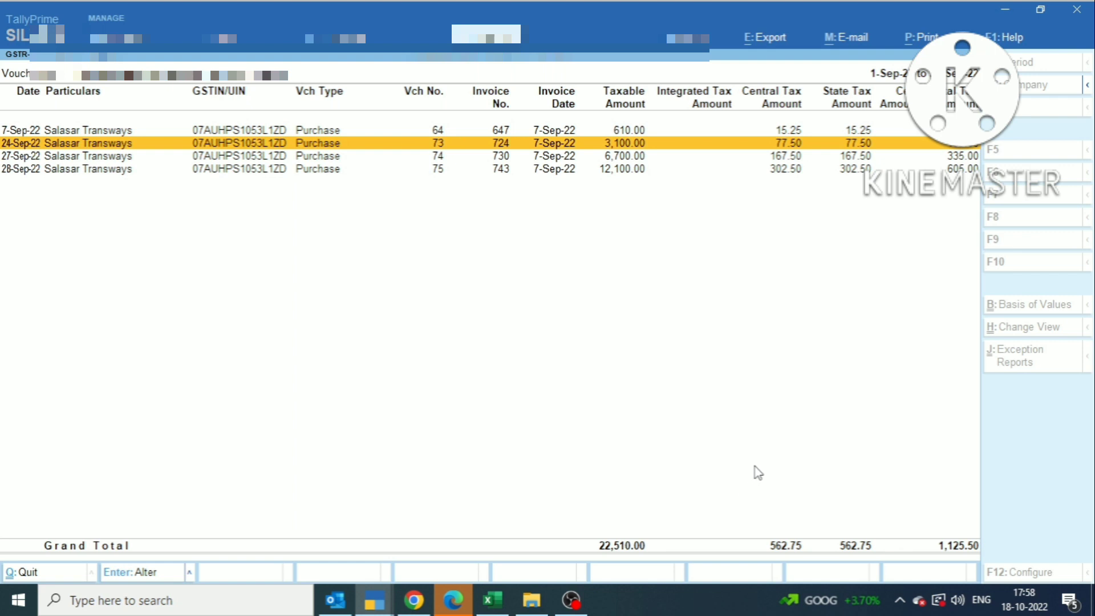
pyautogui.press('Escape')
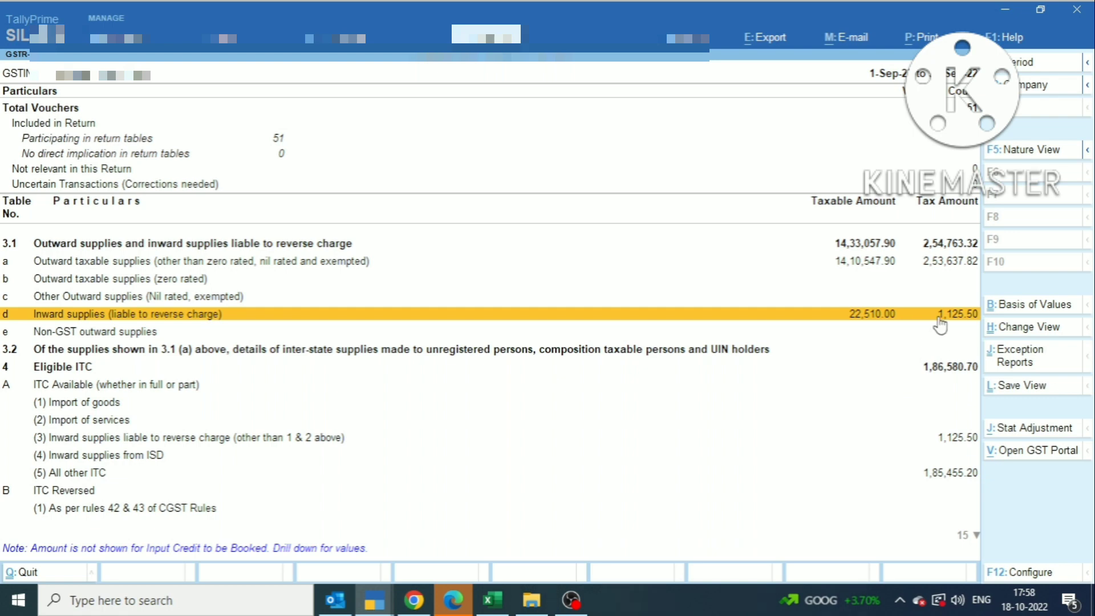
pyautogui.press('Up')
pyautogui.press('Up')
pyautogui.press('Up')
pyautogui.press('Return')
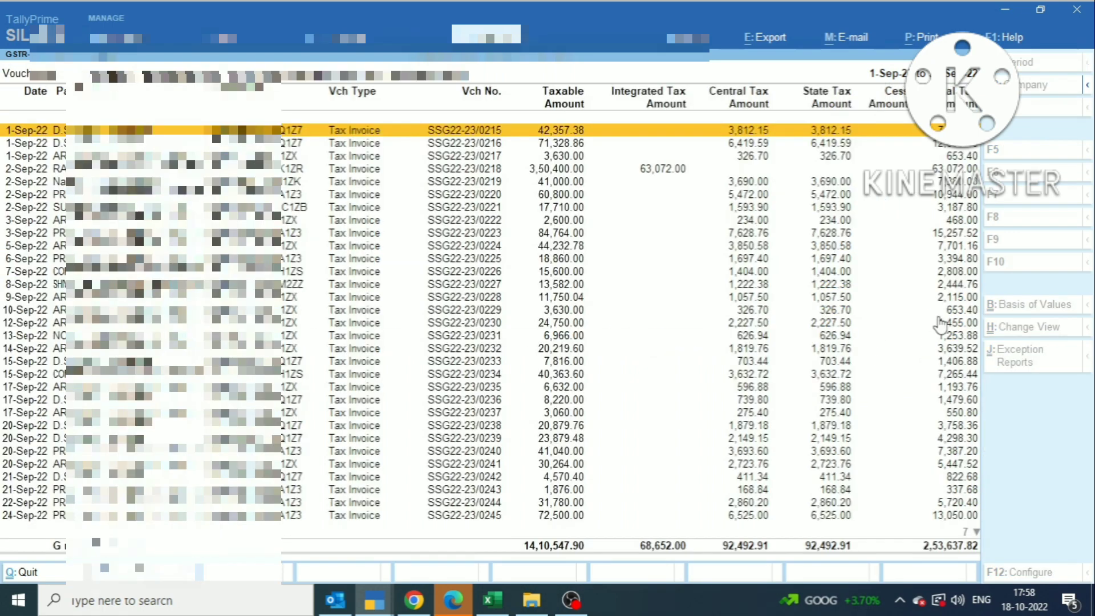
# Step: Compare the portal's utilisation table with the 3.1(a) voucher totals in TallyPrime
pyautogui.hotkey('alt', 'Tab')
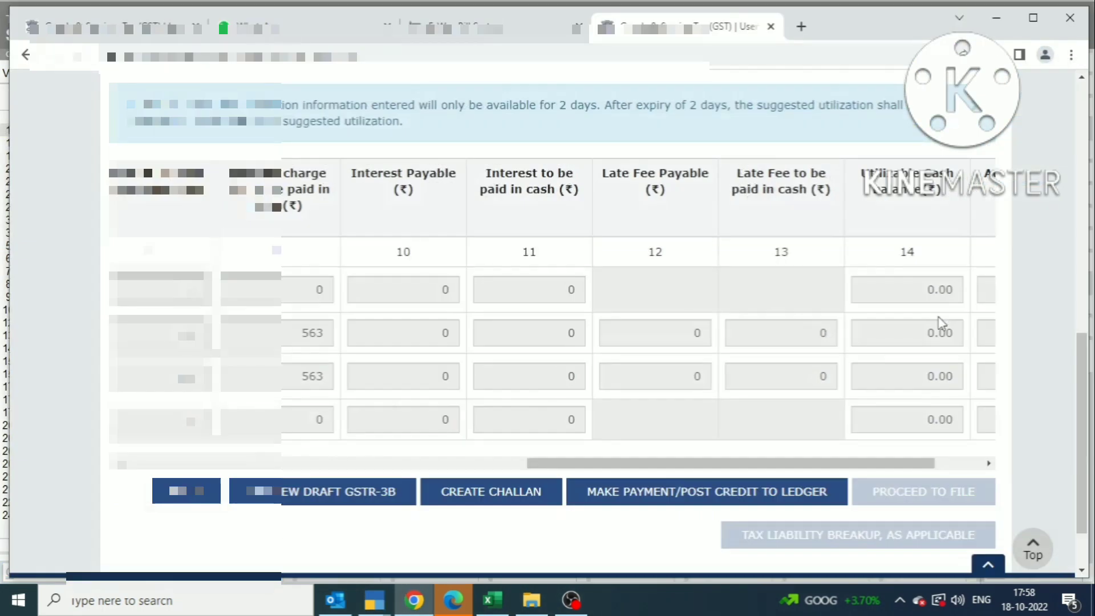
pyautogui.moveTo(905, 463); pyautogui.dragTo(952, 463)
pyautogui.hotkey('alt', 'Tab')
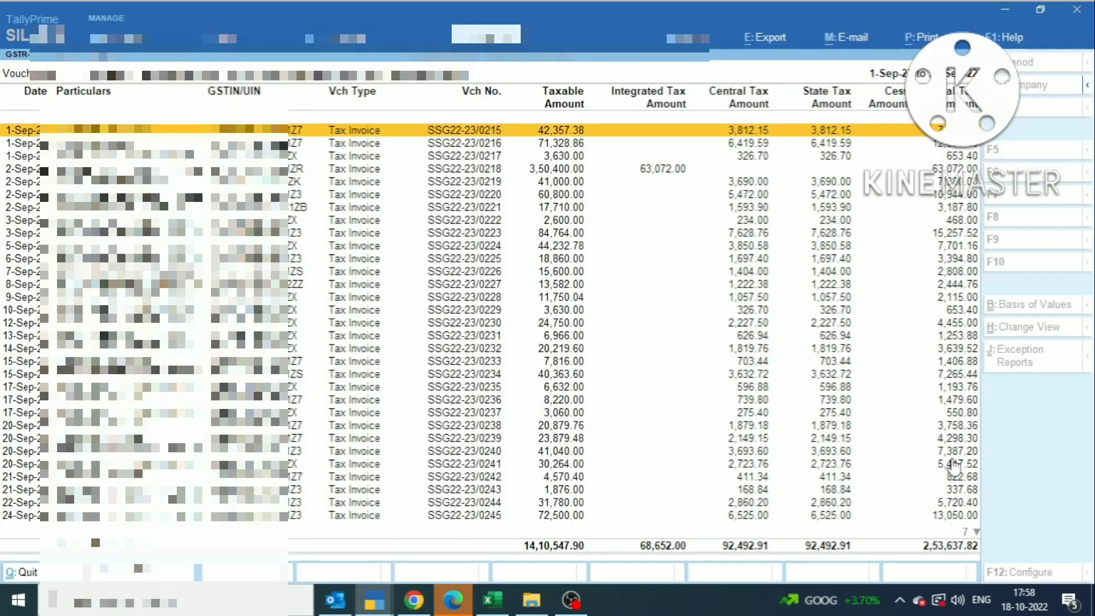